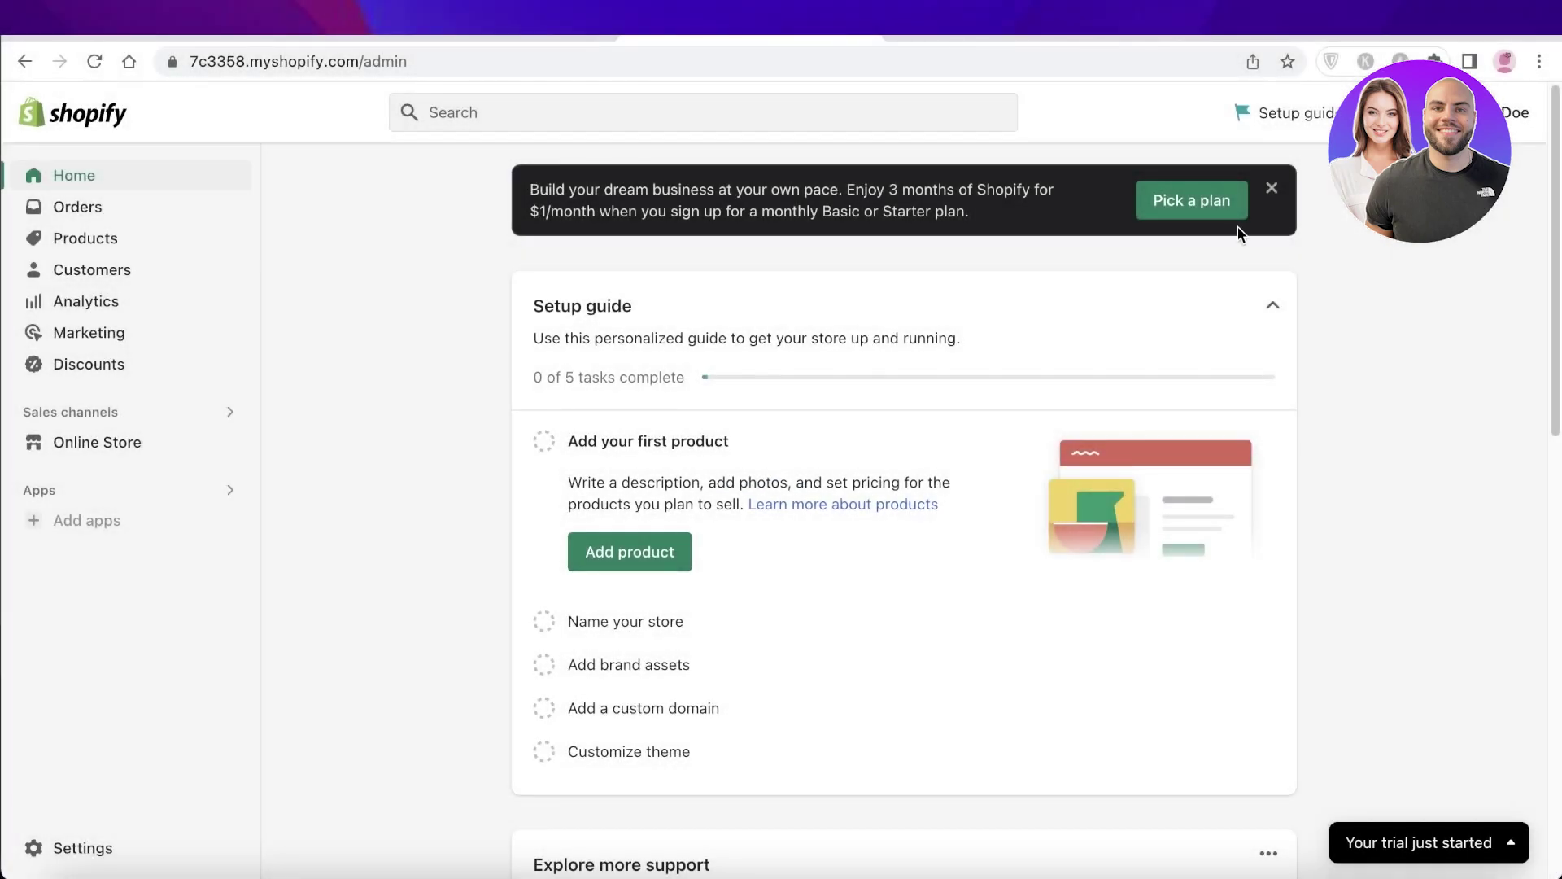
{"action": "scroll", "coordinate": [1237, 228], "scroll_direction": "down", "scroll_amount": 1}
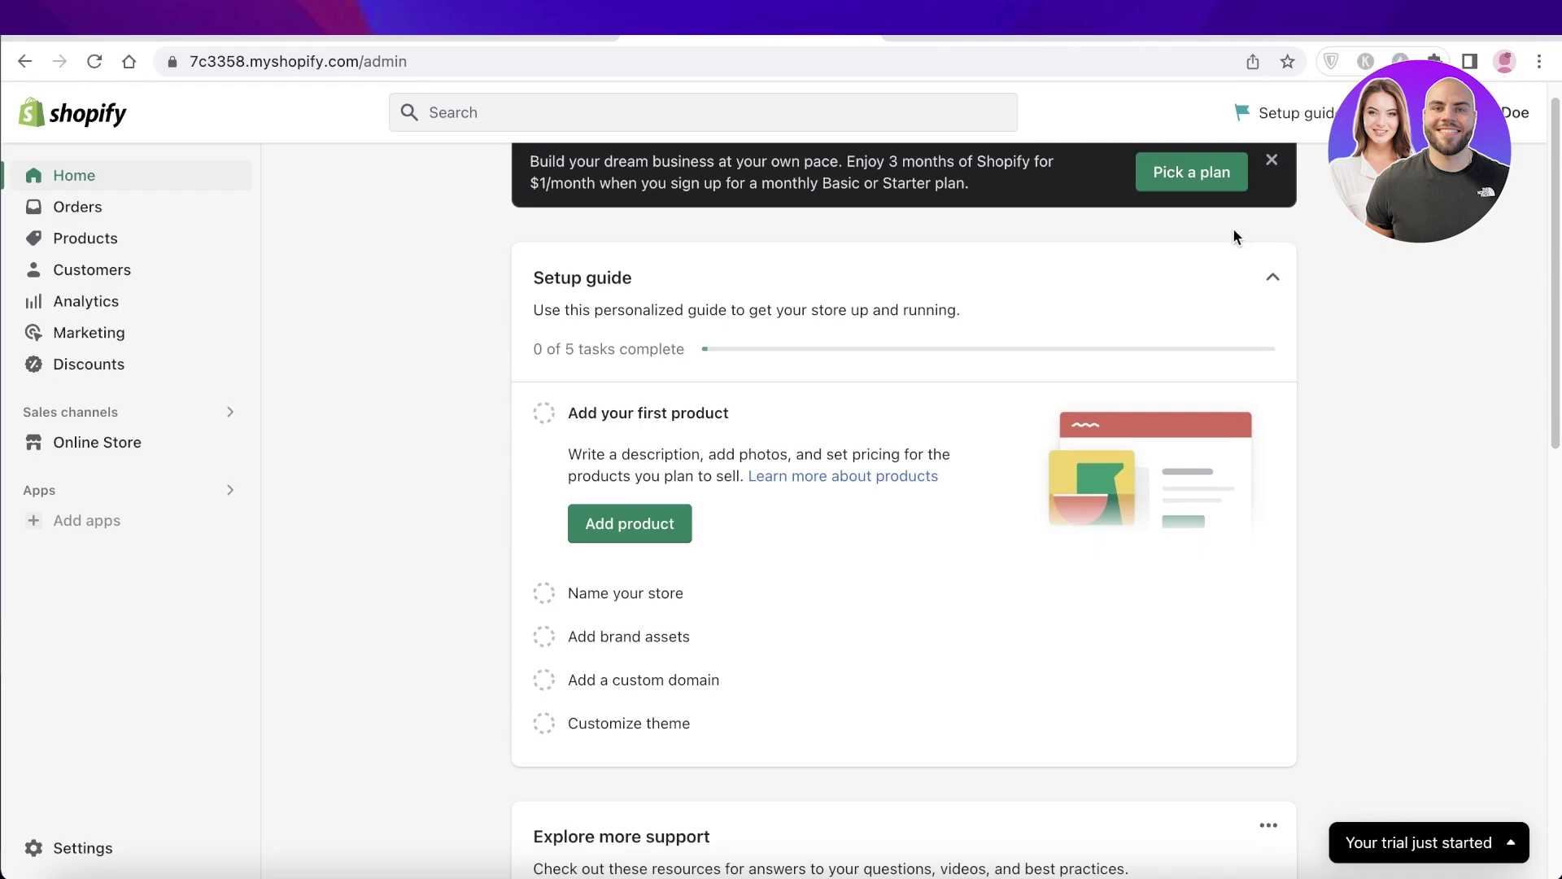
{"action": "scroll", "coordinate": [1235, 236], "scroll_direction": "down", "scroll_amount": 5}
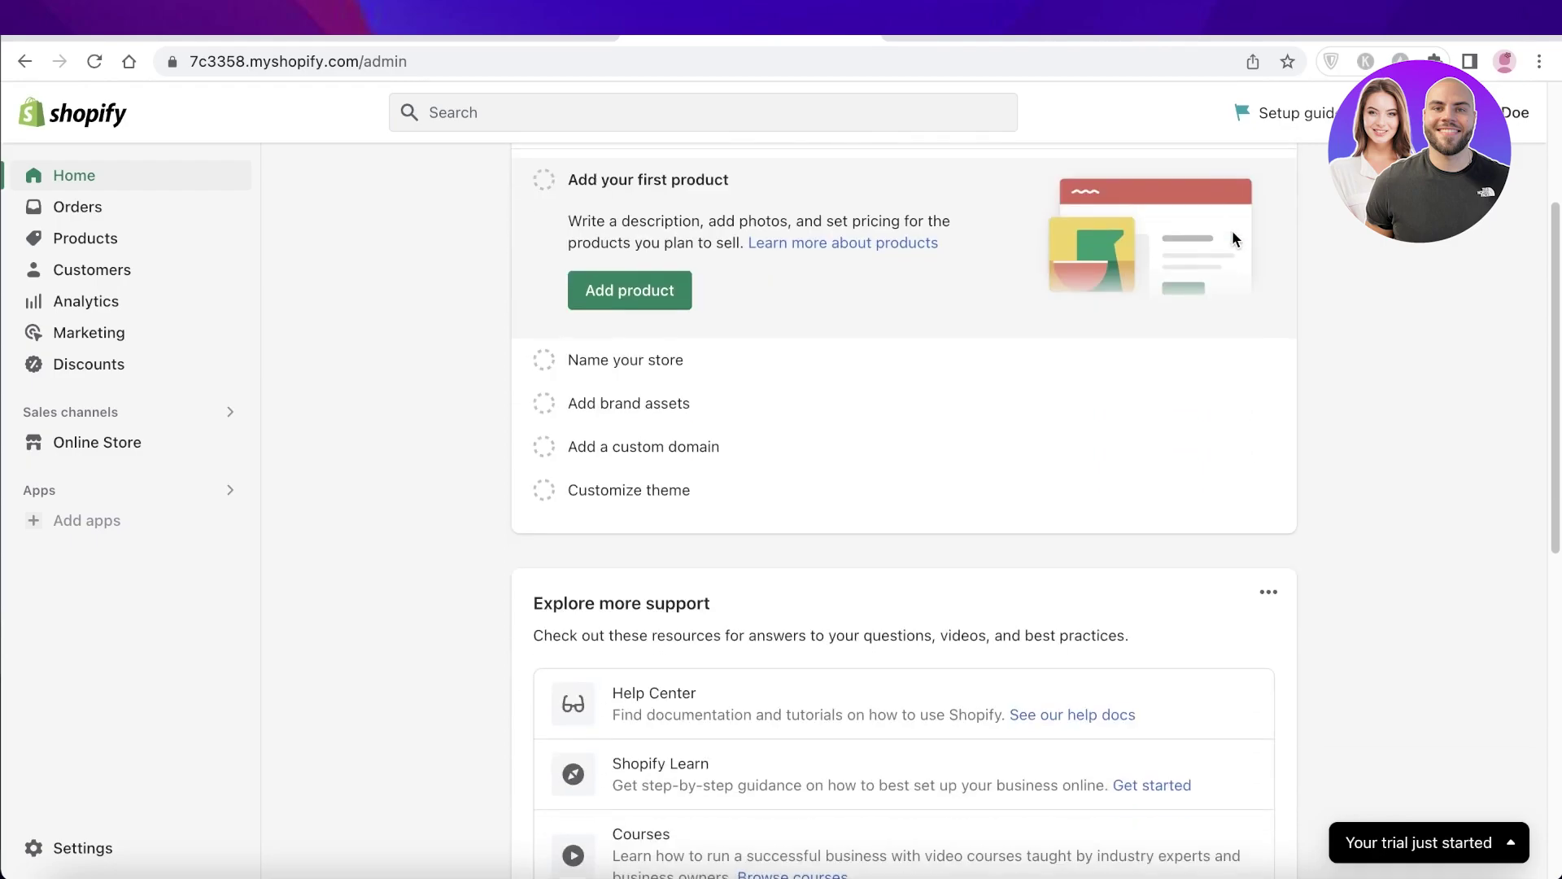
Step: Switch to the Zendrop website and read through the features and benefits described on its landing page
{"action": "left_click", "coordinate": [962, 39]}
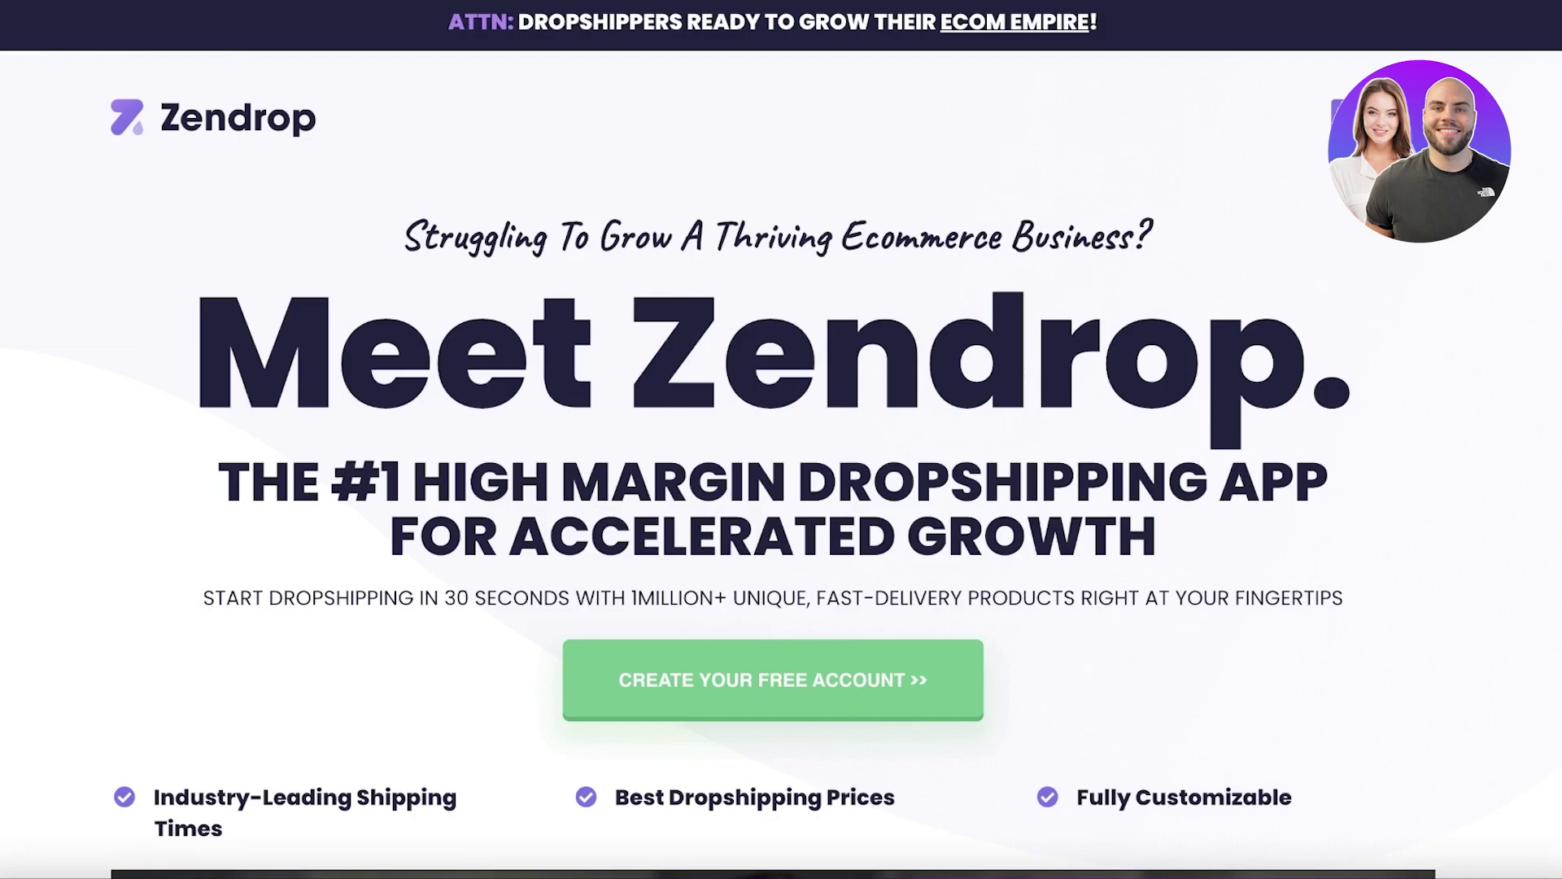
{"action": "scroll", "coordinate": [880, 31], "scroll_direction": "down", "scroll_amount": 1}
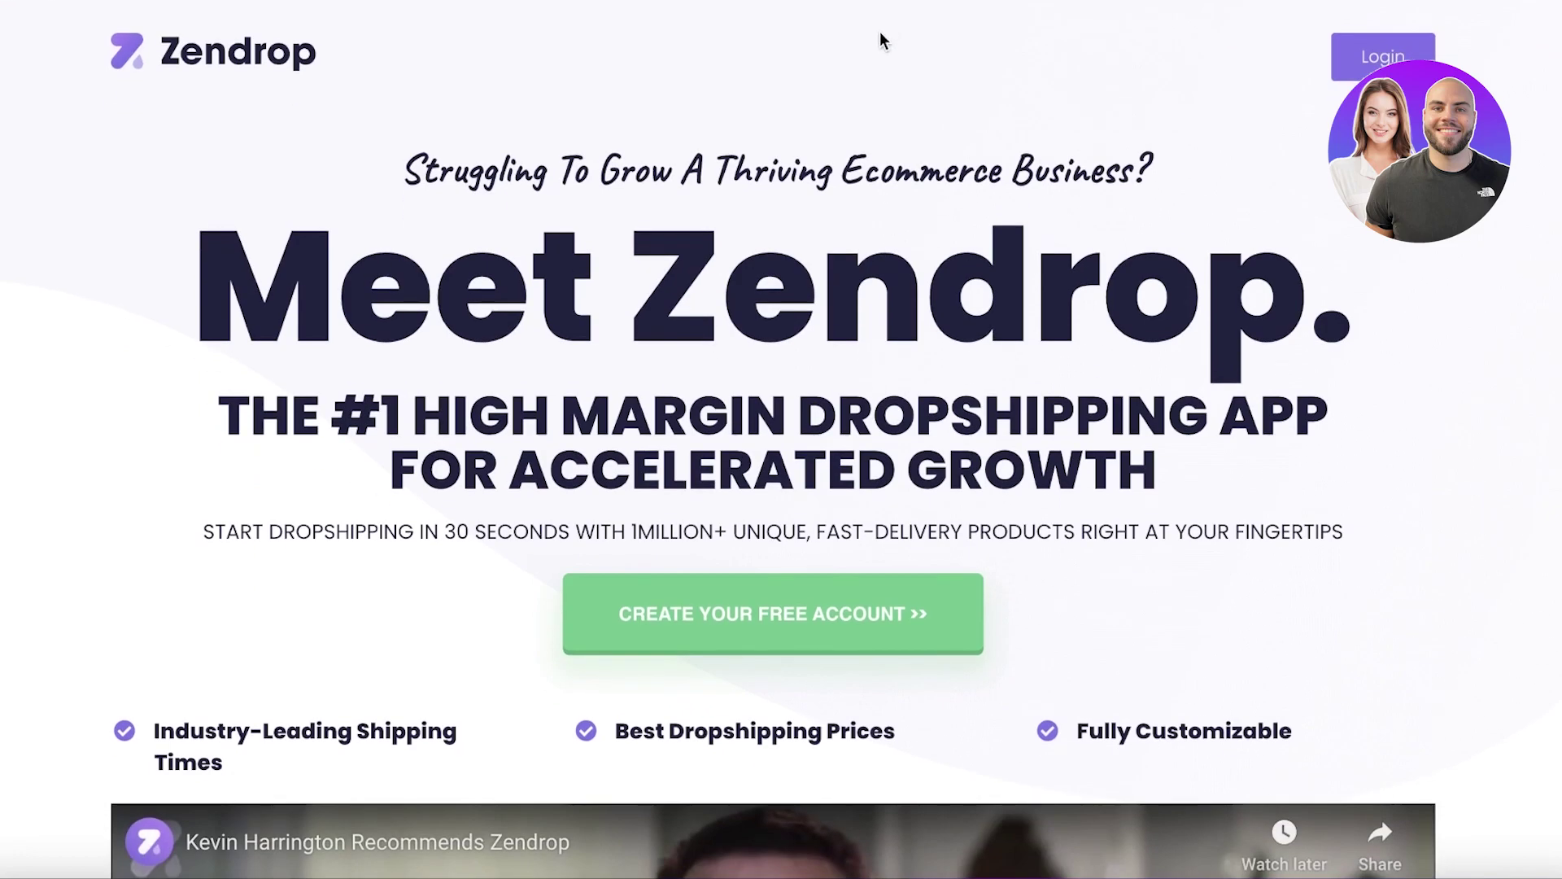
{"action": "scroll", "coordinate": [880, 31], "scroll_direction": "down", "scroll_amount": 3}
{"action": "scroll", "coordinate": [881, 31], "scroll_direction": "down", "scroll_amount": 3}
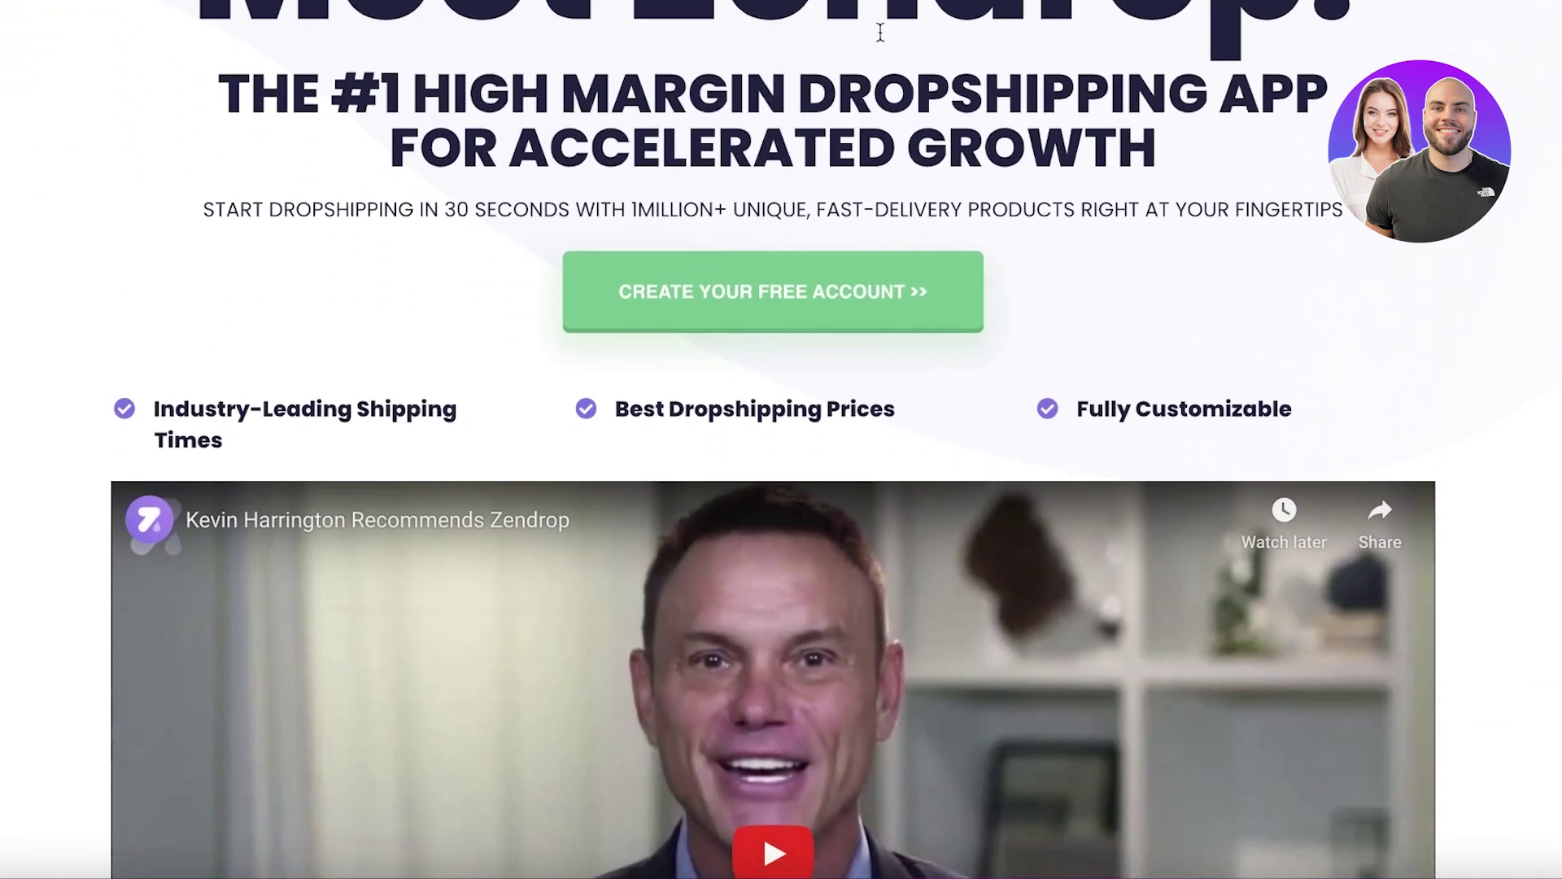
{"action": "scroll", "coordinate": [880, 31], "scroll_direction": "down", "scroll_amount": 10}
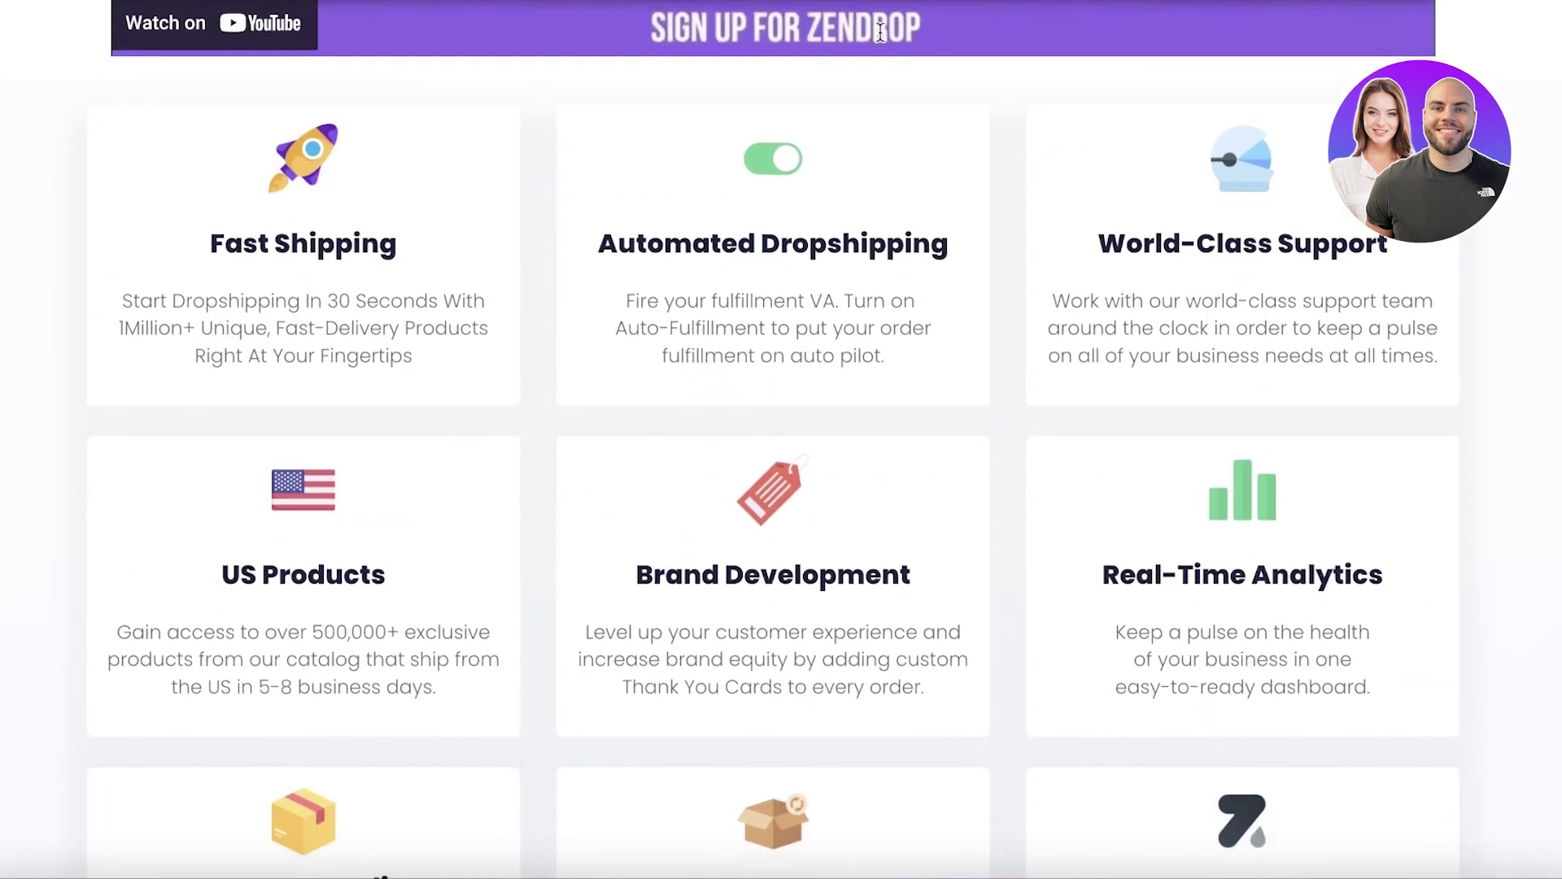
{"action": "scroll", "coordinate": [880, 33], "scroll_direction": "down", "scroll_amount": 1}
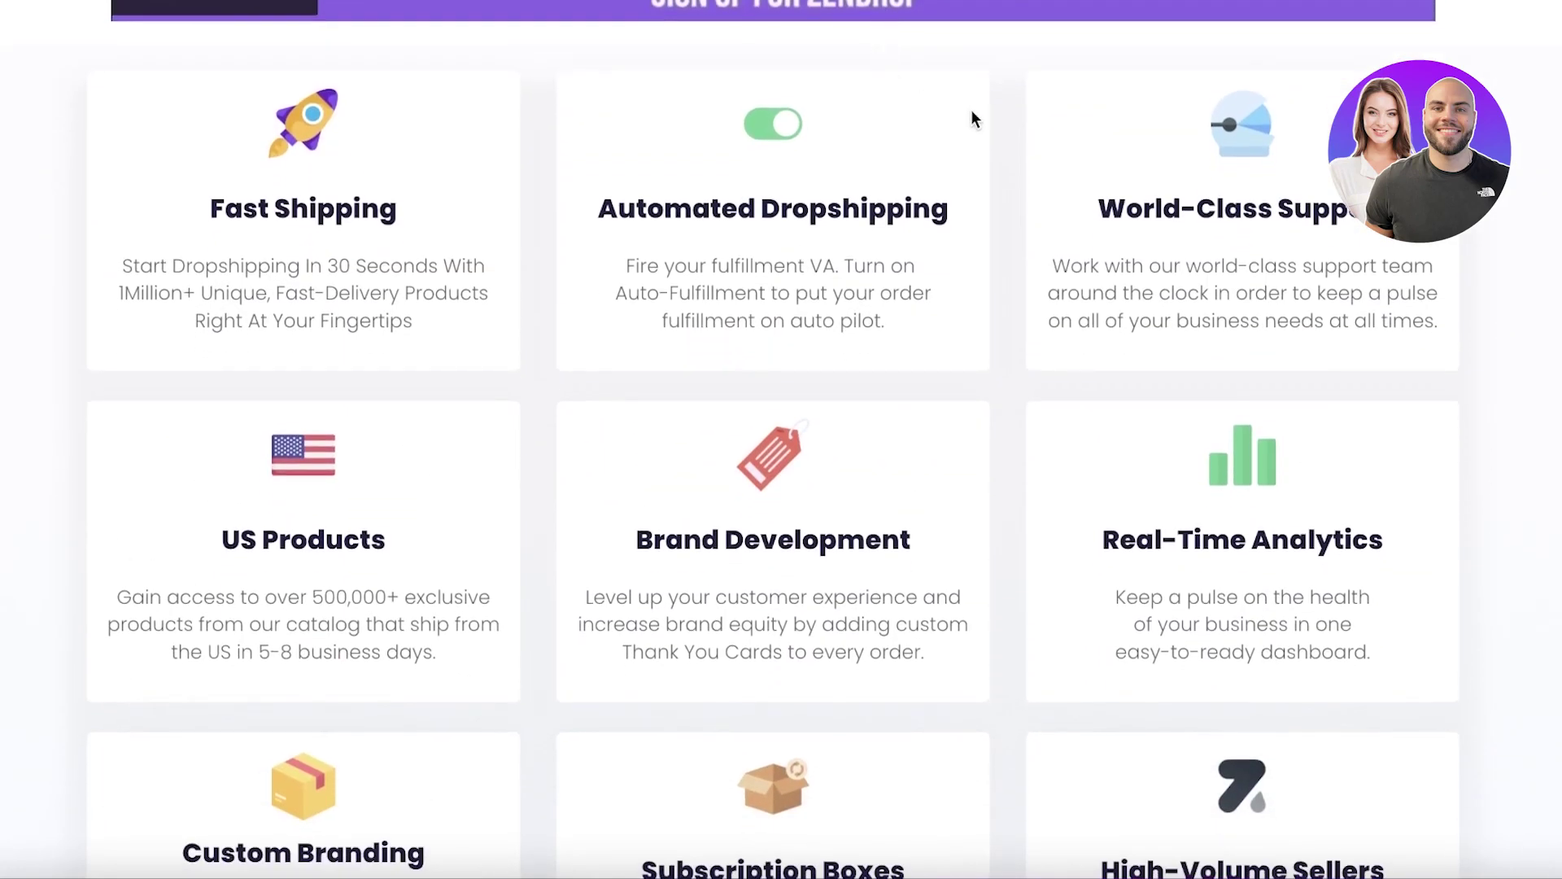
{"action": "scroll", "coordinate": [965, 122], "scroll_direction": "down", "scroll_amount": 1}
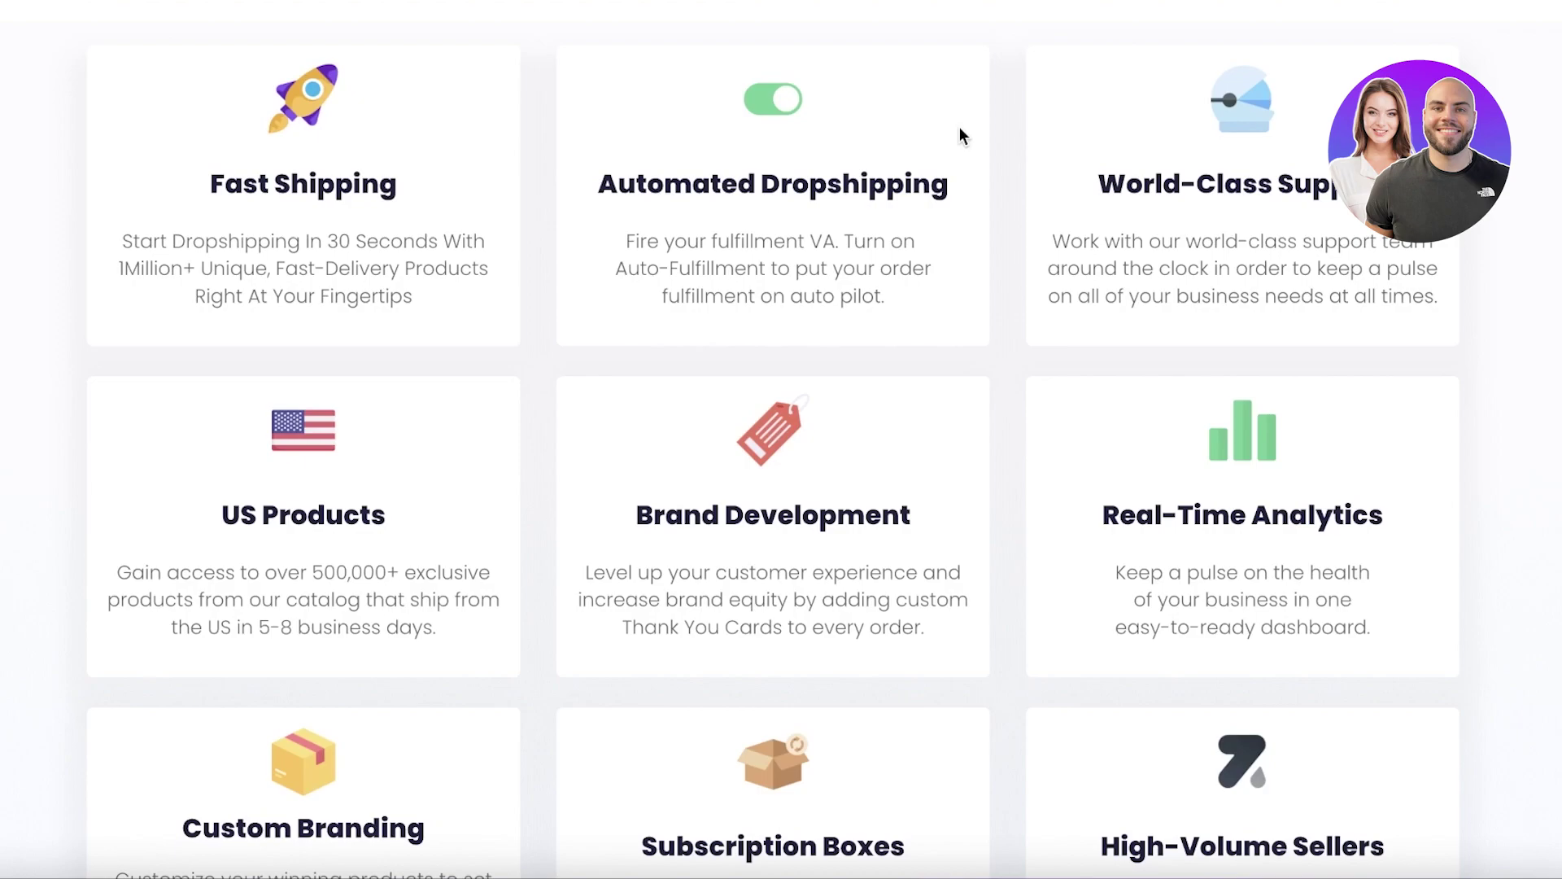
{"action": "scroll", "coordinate": [961, 135], "scroll_direction": "down", "scroll_amount": 10}
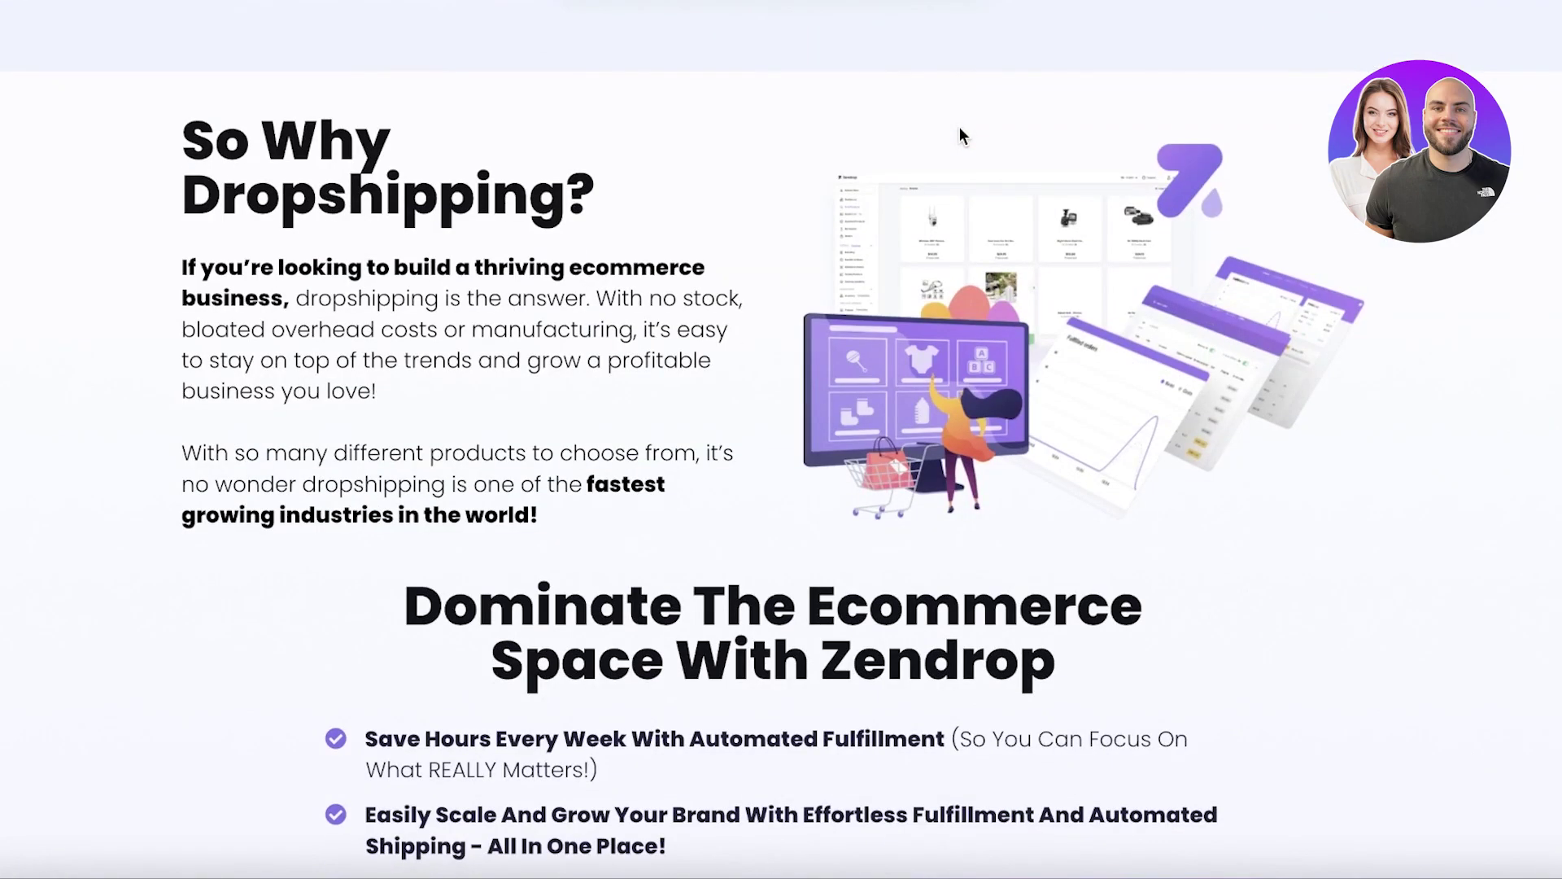
{"action": "scroll", "coordinate": [960, 127], "scroll_direction": "down", "scroll_amount": 10}
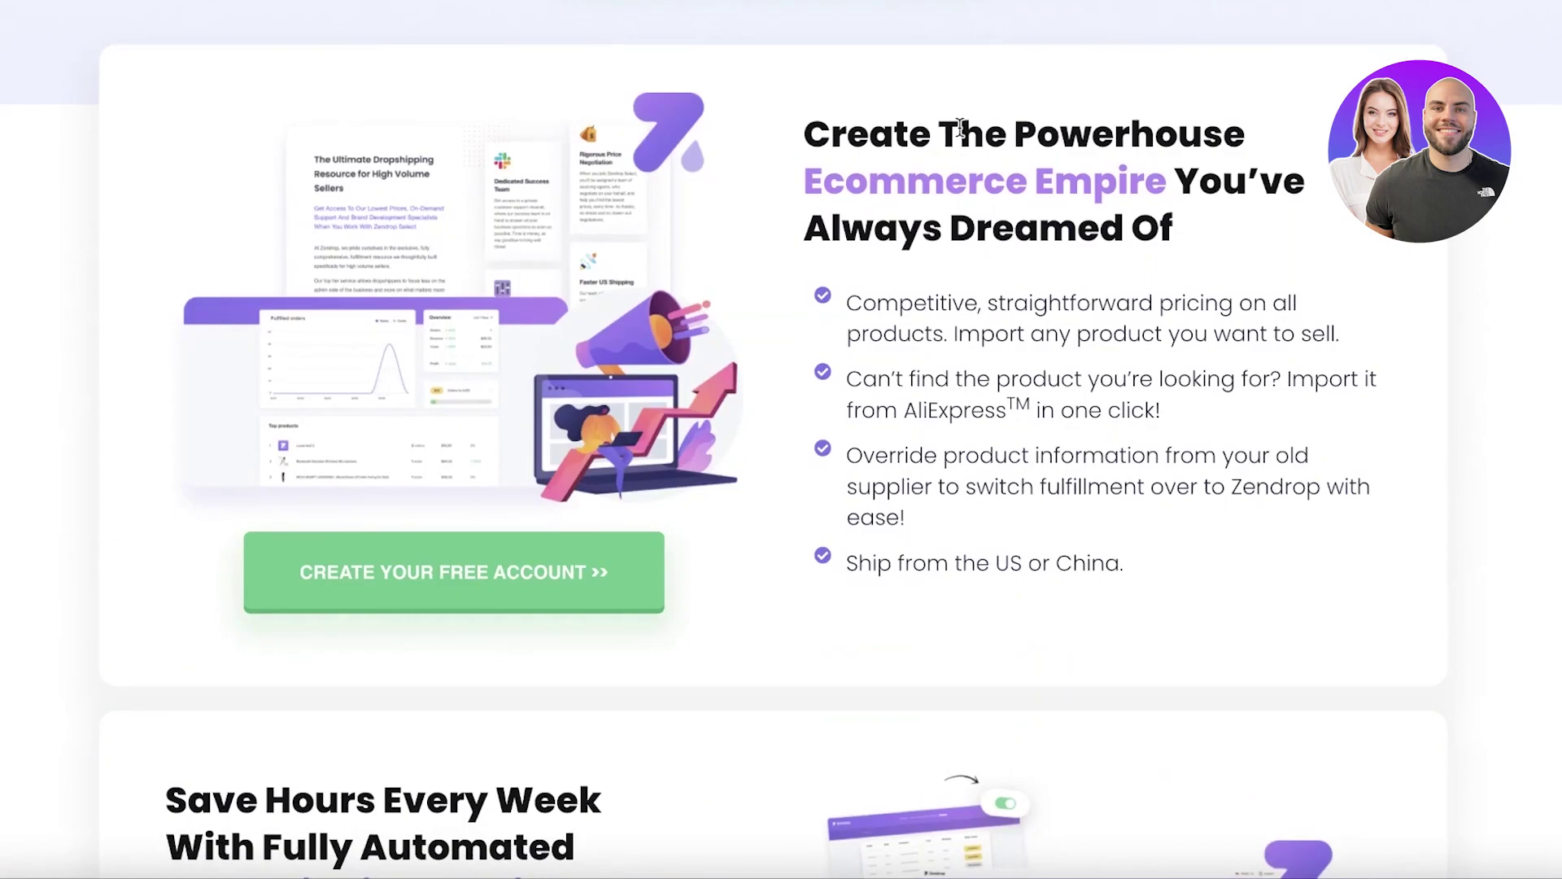
{"action": "scroll", "coordinate": [961, 129], "scroll_direction": "down", "scroll_amount": 1}
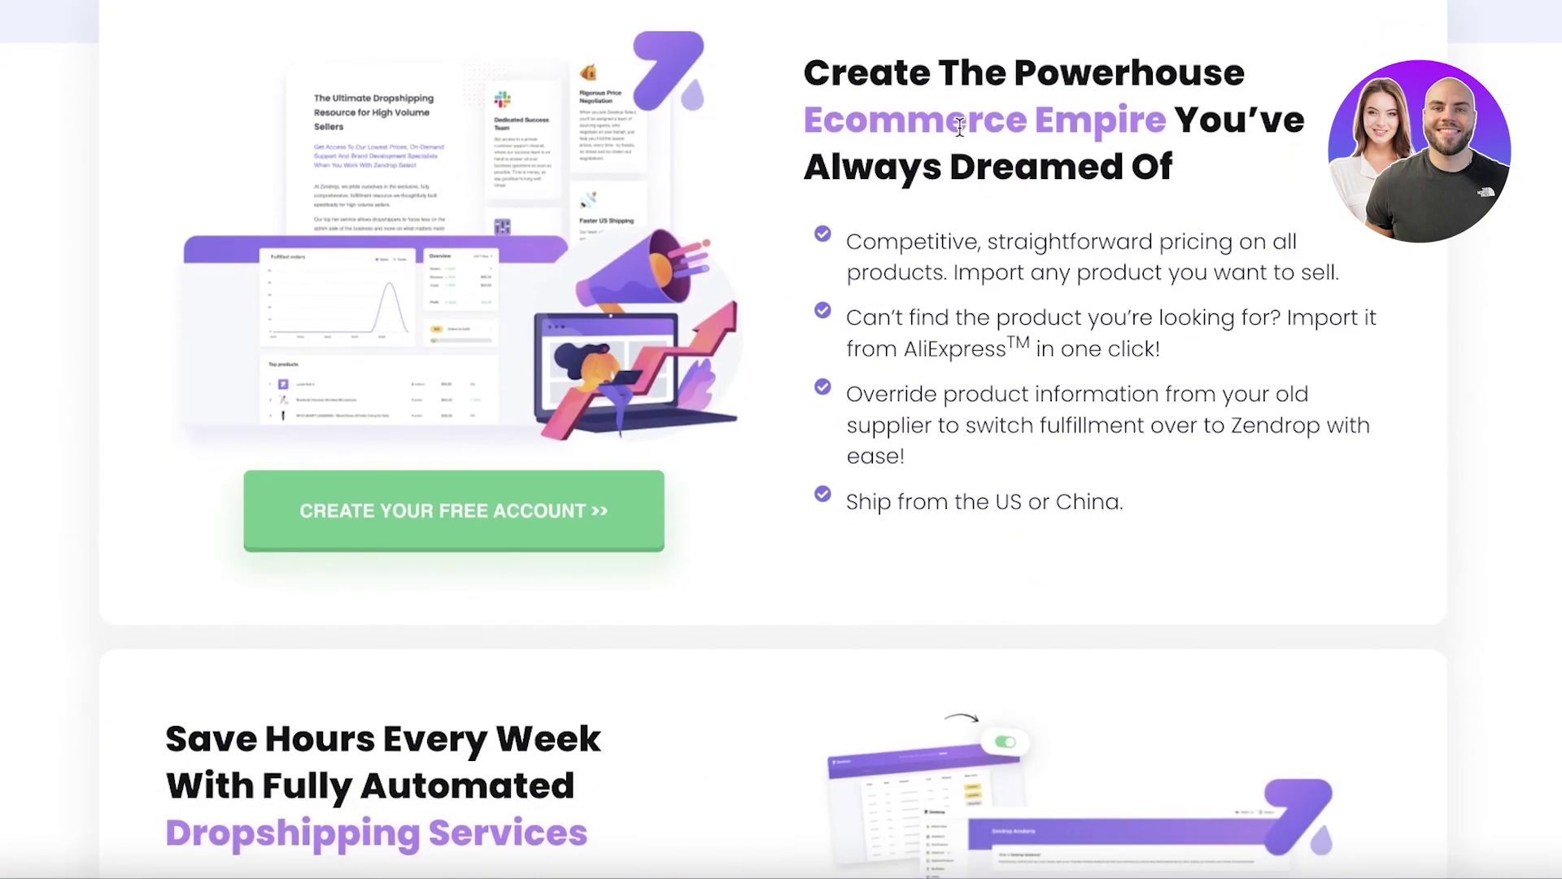
{"action": "scroll", "coordinate": [960, 129], "scroll_direction": "down", "scroll_amount": 2}
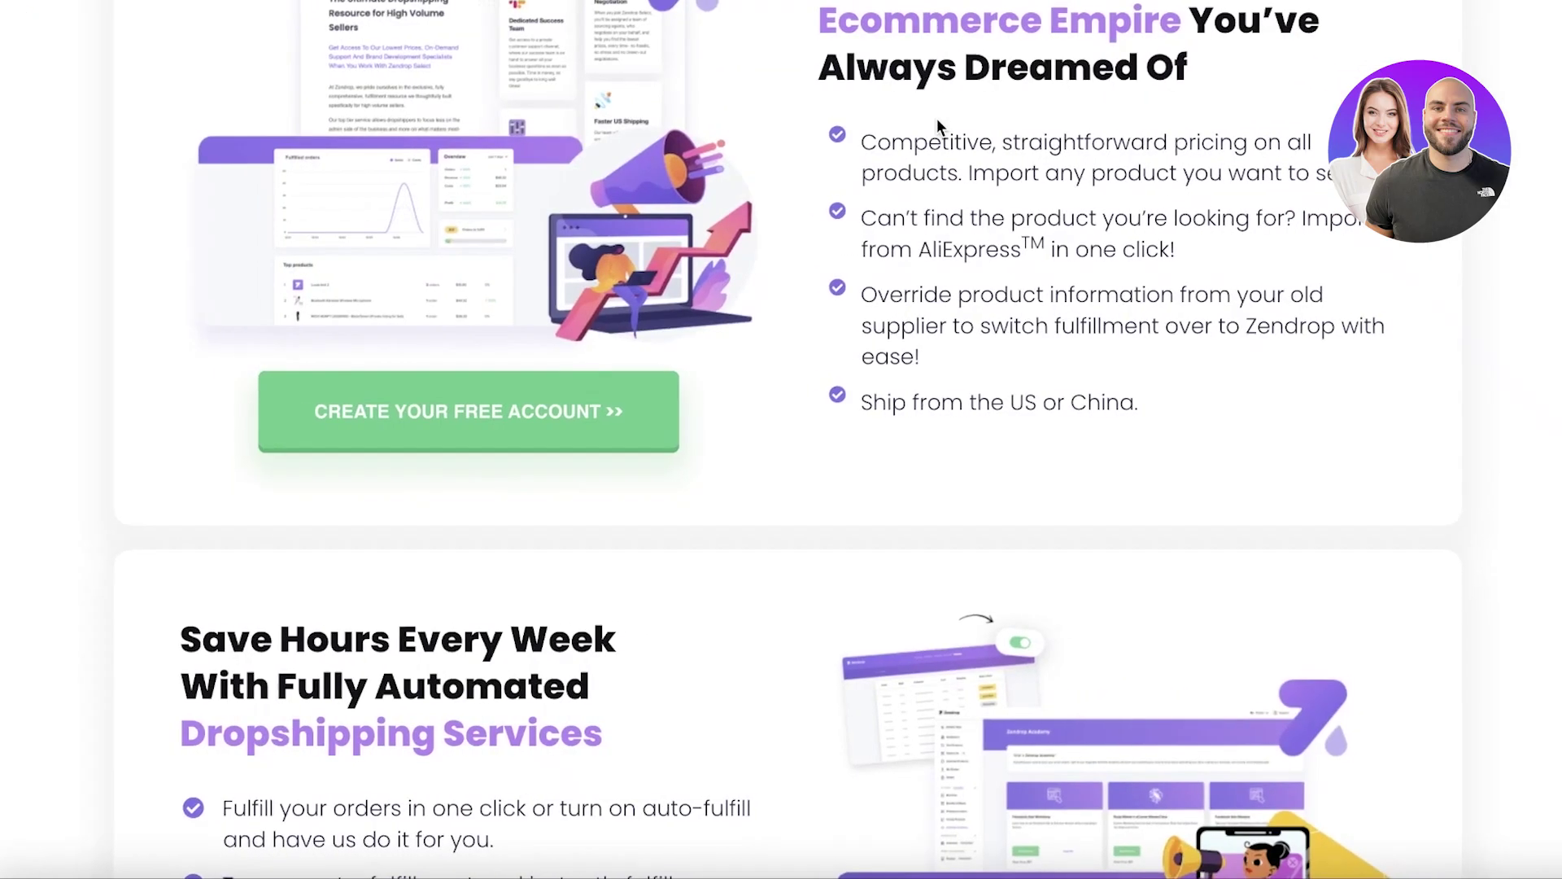
{"action": "scroll", "coordinate": [936, 119], "scroll_direction": "down", "scroll_amount": 6}
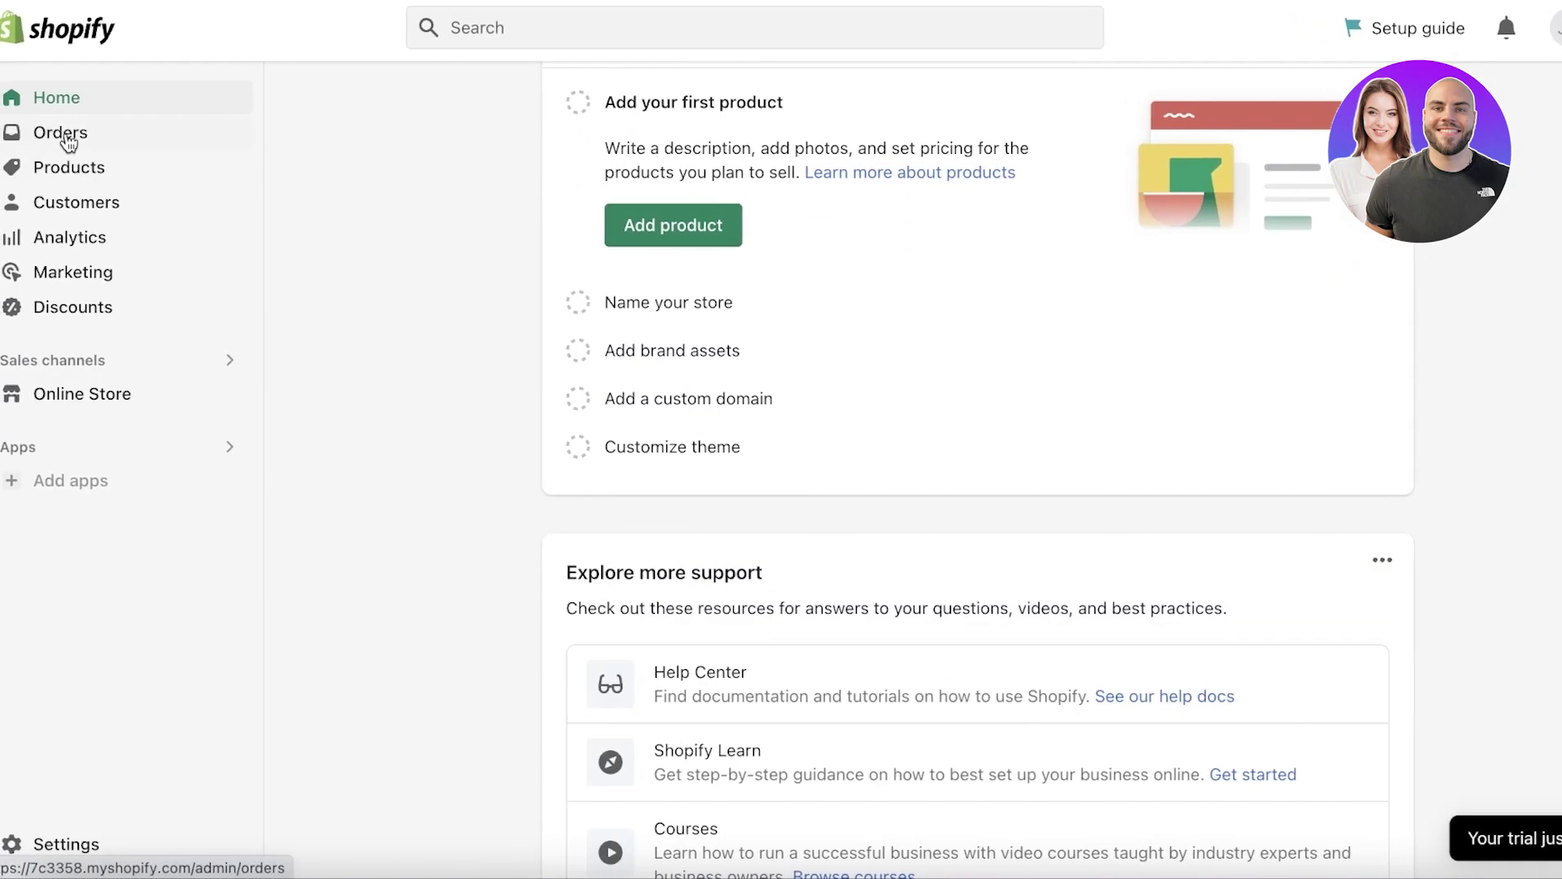
Step: Bring up the recommended apps in the Shopify admin and continue to the Shopify App Store
{"action": "left_click", "coordinate": [69, 169]}
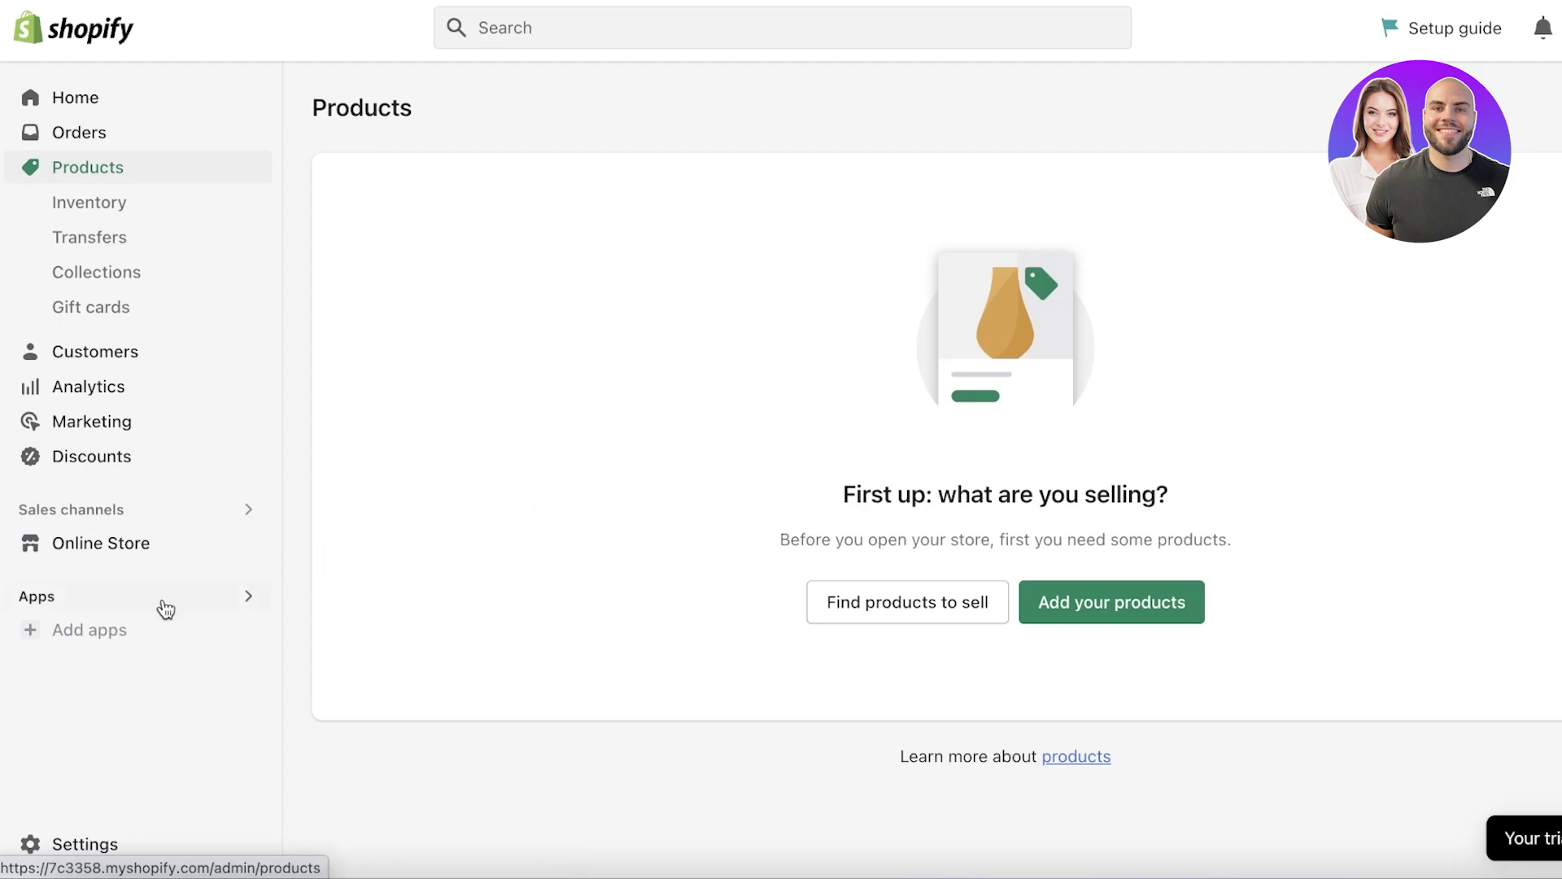
{"action": "left_click", "coordinate": [90, 630]}
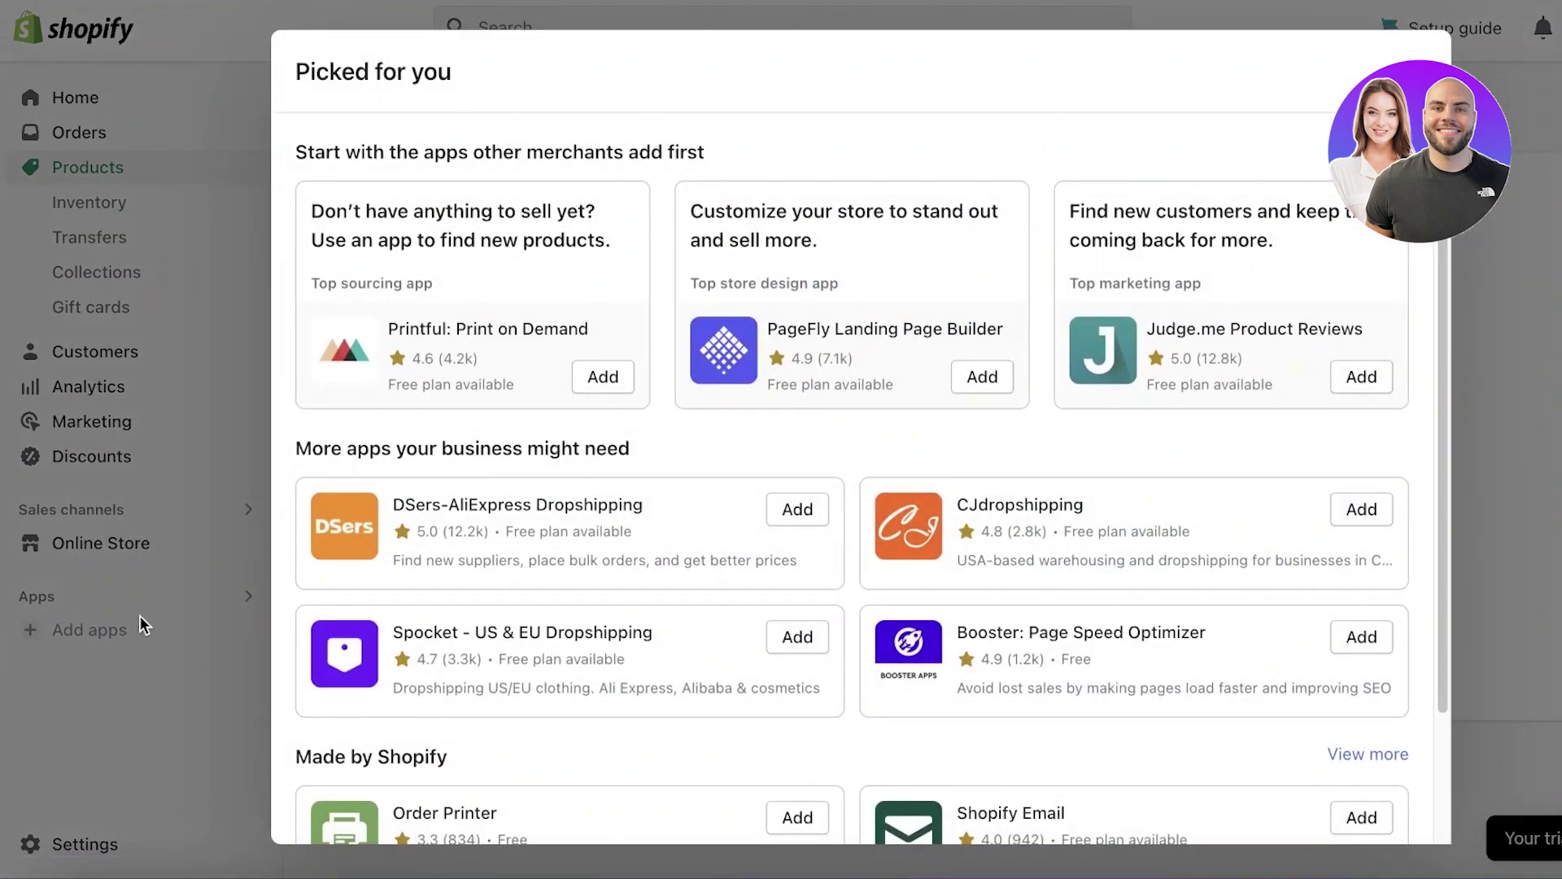
{"action": "left_click", "coordinate": [184, 598]}
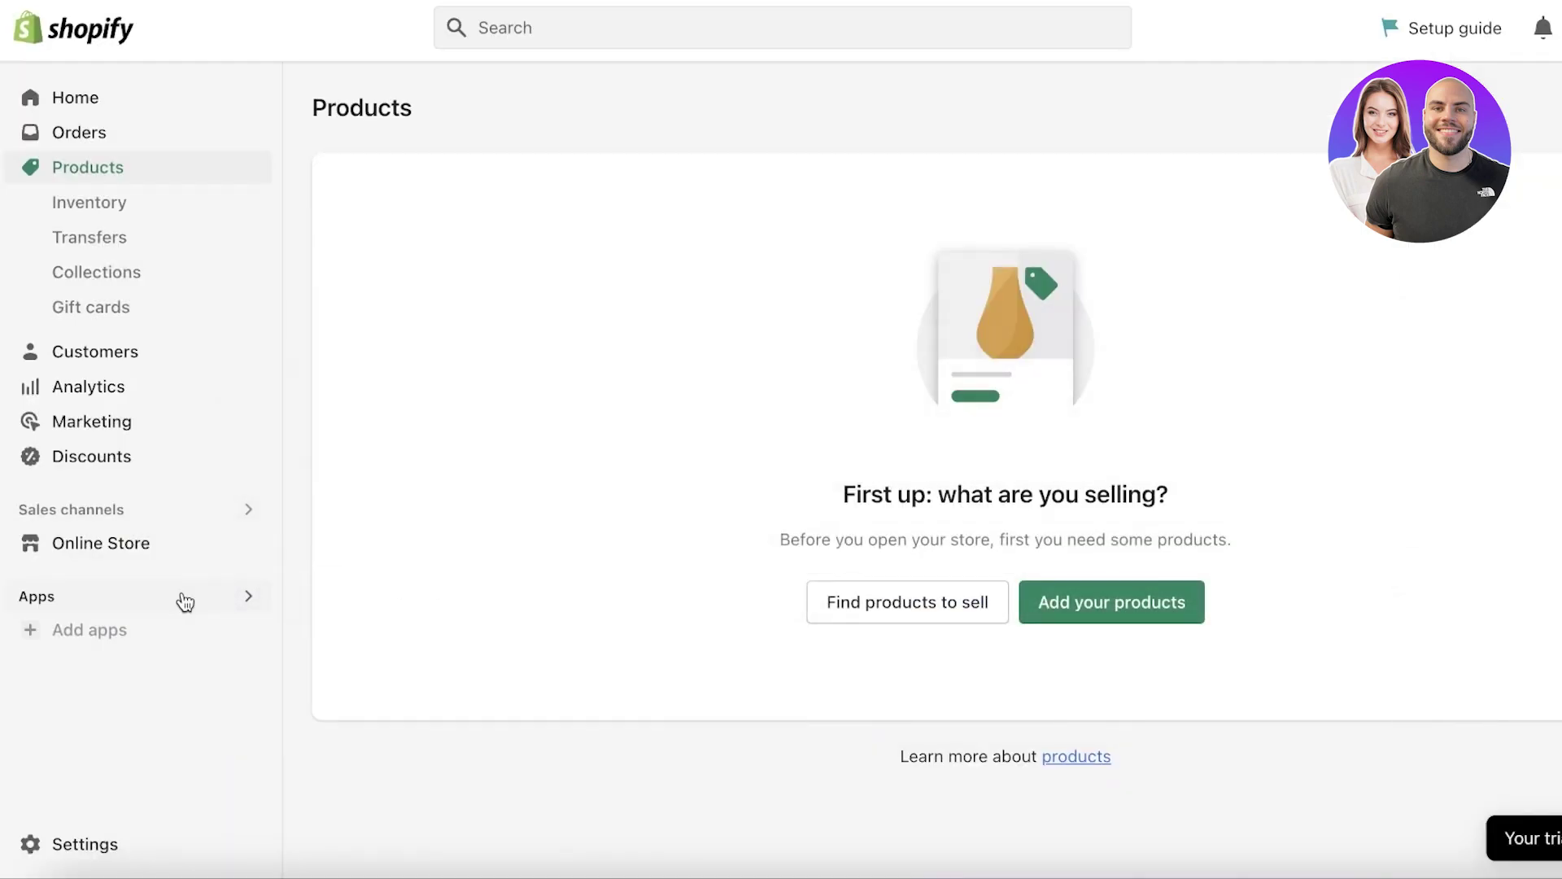
{"action": "left_click", "coordinate": [115, 642]}
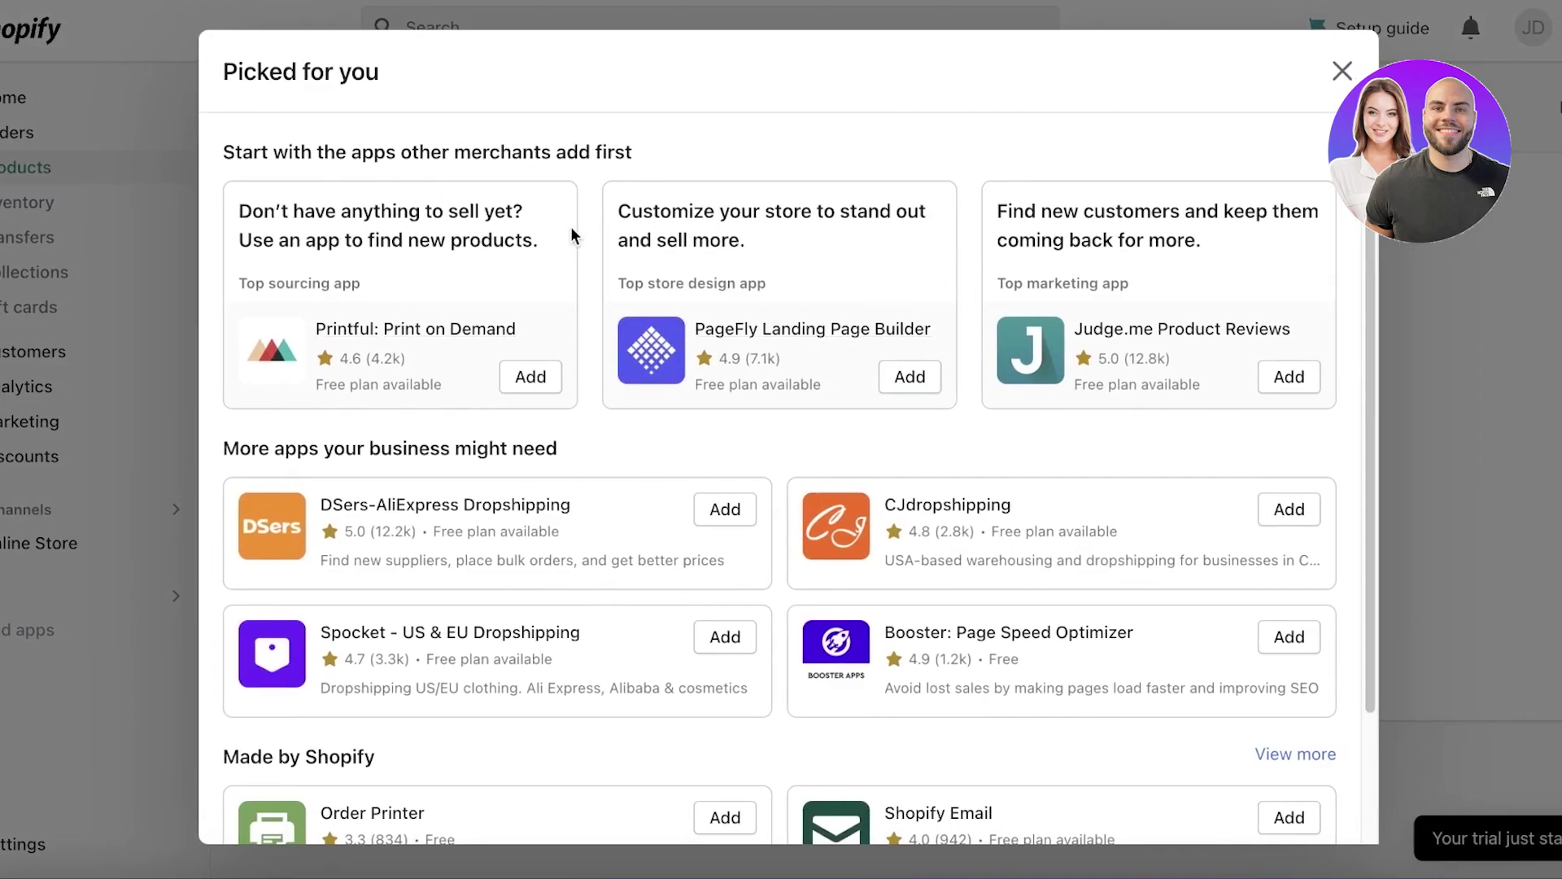
{"action": "scroll", "coordinate": [572, 231], "scroll_direction": "down", "scroll_amount": 3}
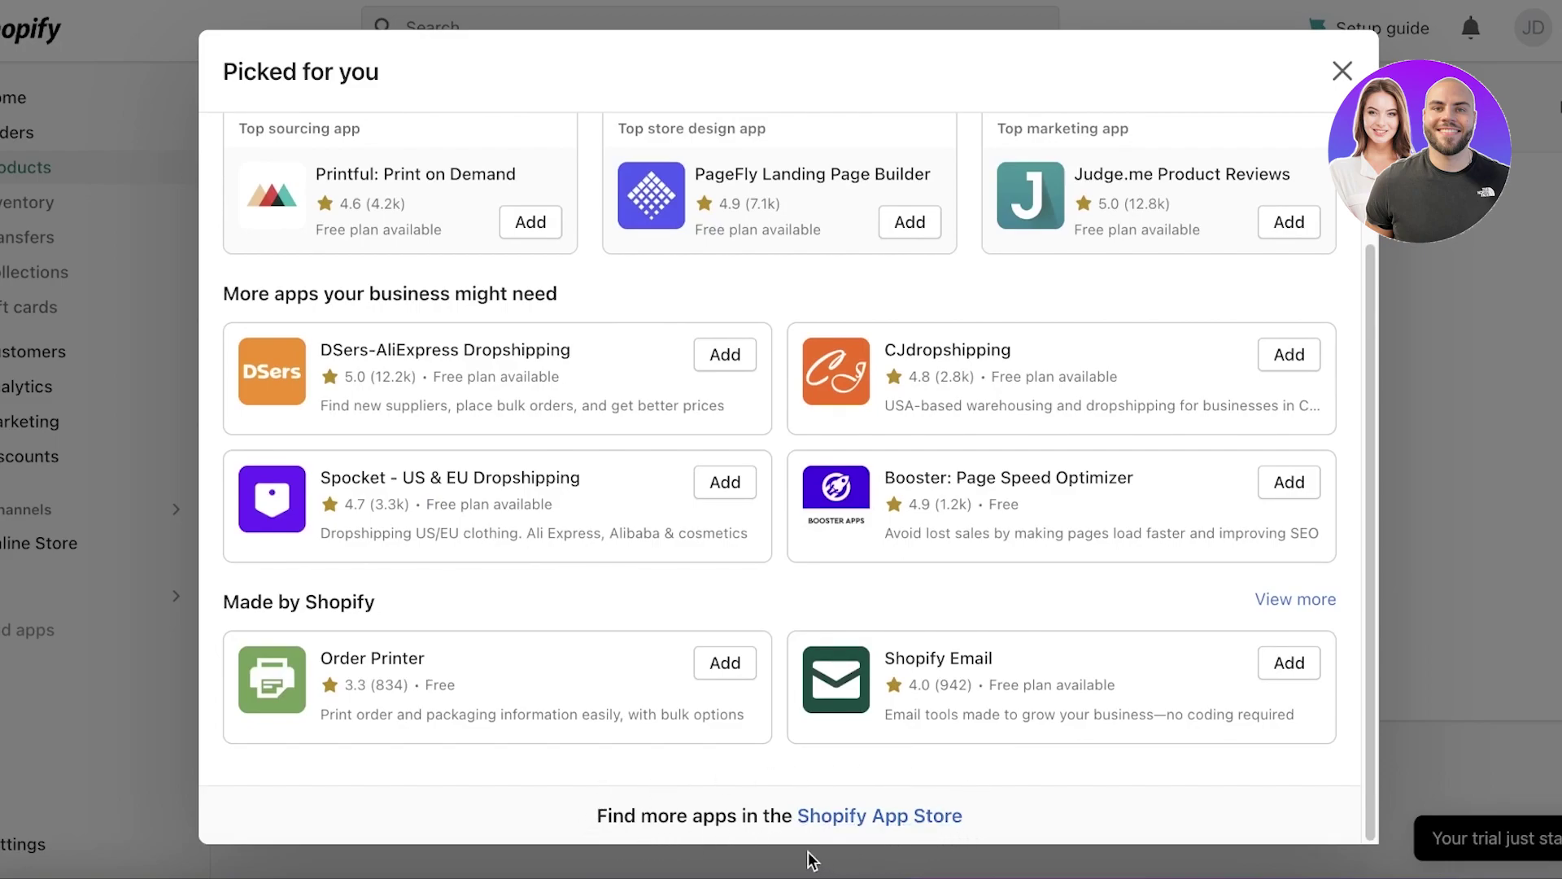
{"action": "left_click", "coordinate": [844, 821]}
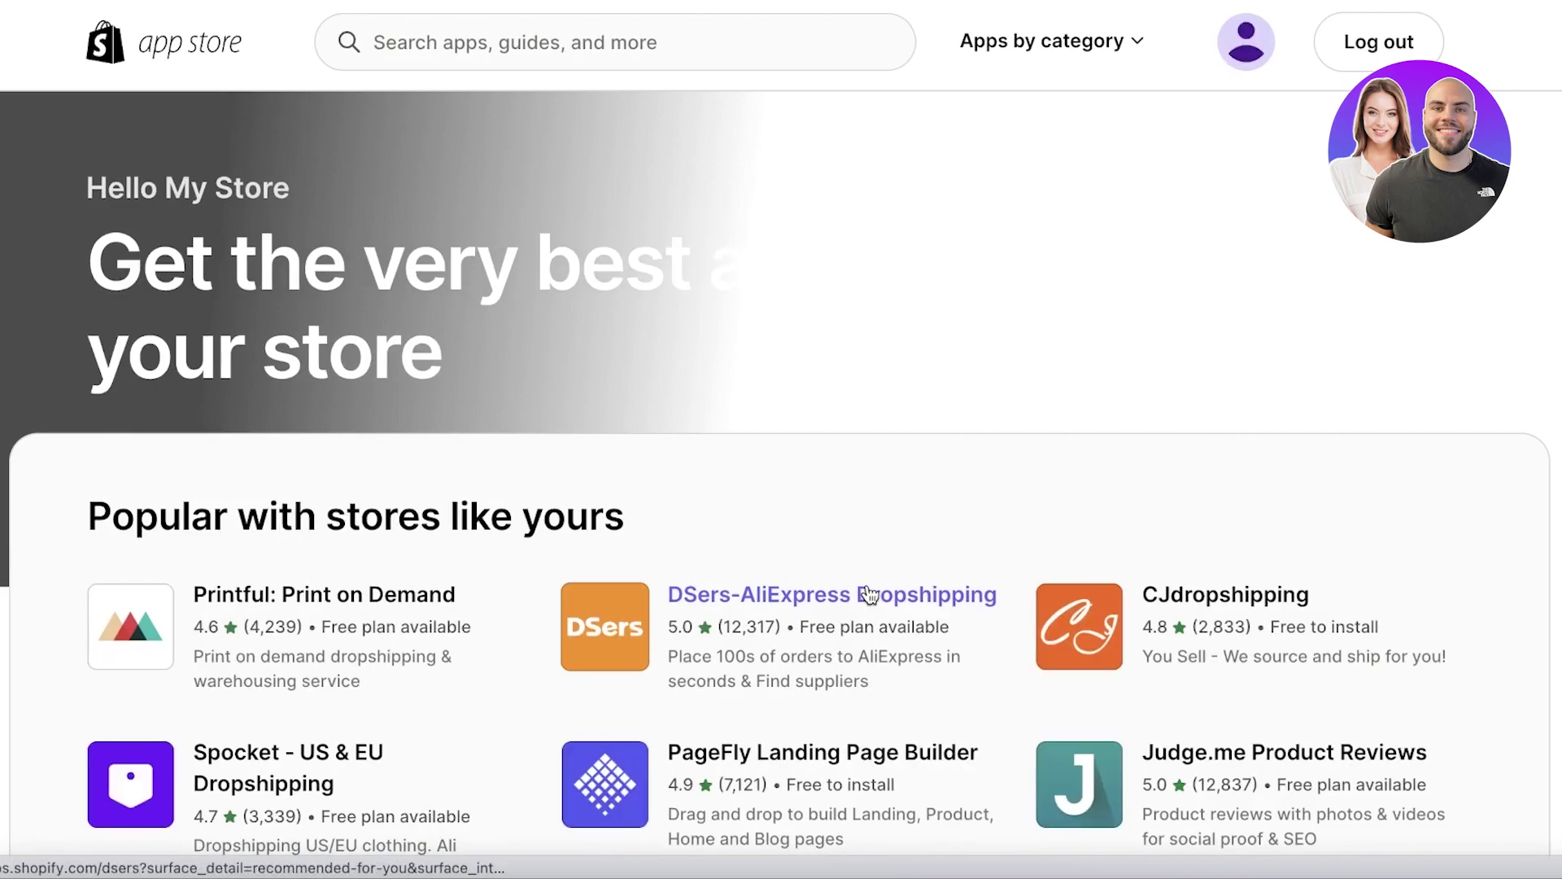
Step: Search the app store for "zendr" and open the Zendrop - Global Dropshipping listing
{"action": "scroll", "coordinate": [945, 425], "scroll_direction": "down", "scroll_amount": 4}
{"action": "scroll", "coordinate": [910, 436], "scroll_direction": "up", "scroll_amount": 4}
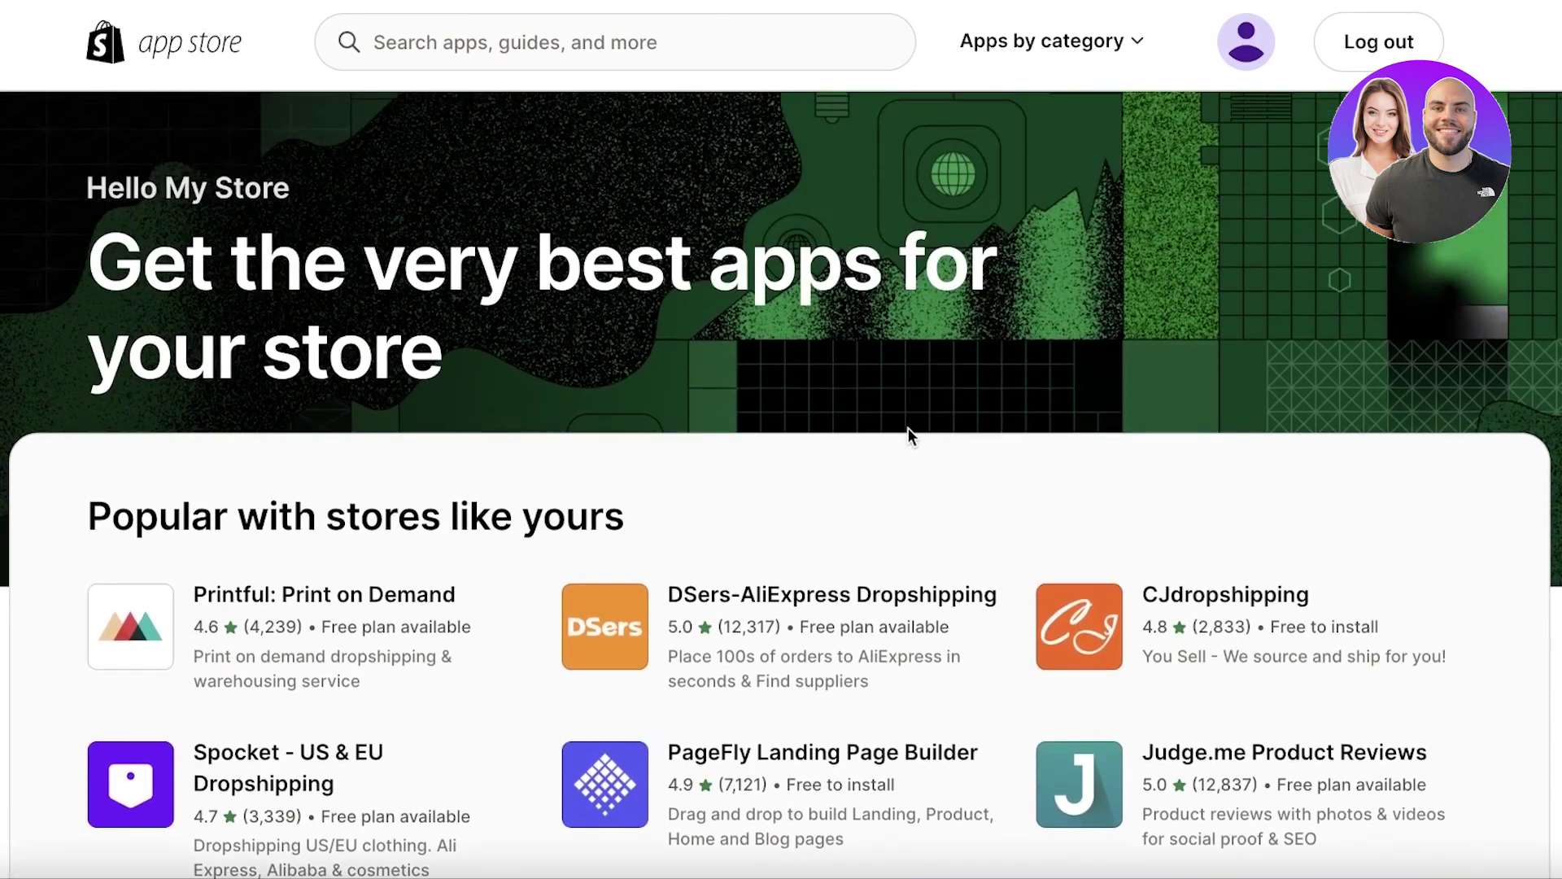
{"action": "left_click", "coordinate": [603, 44]}
{"action": "type", "text": "zendr"}
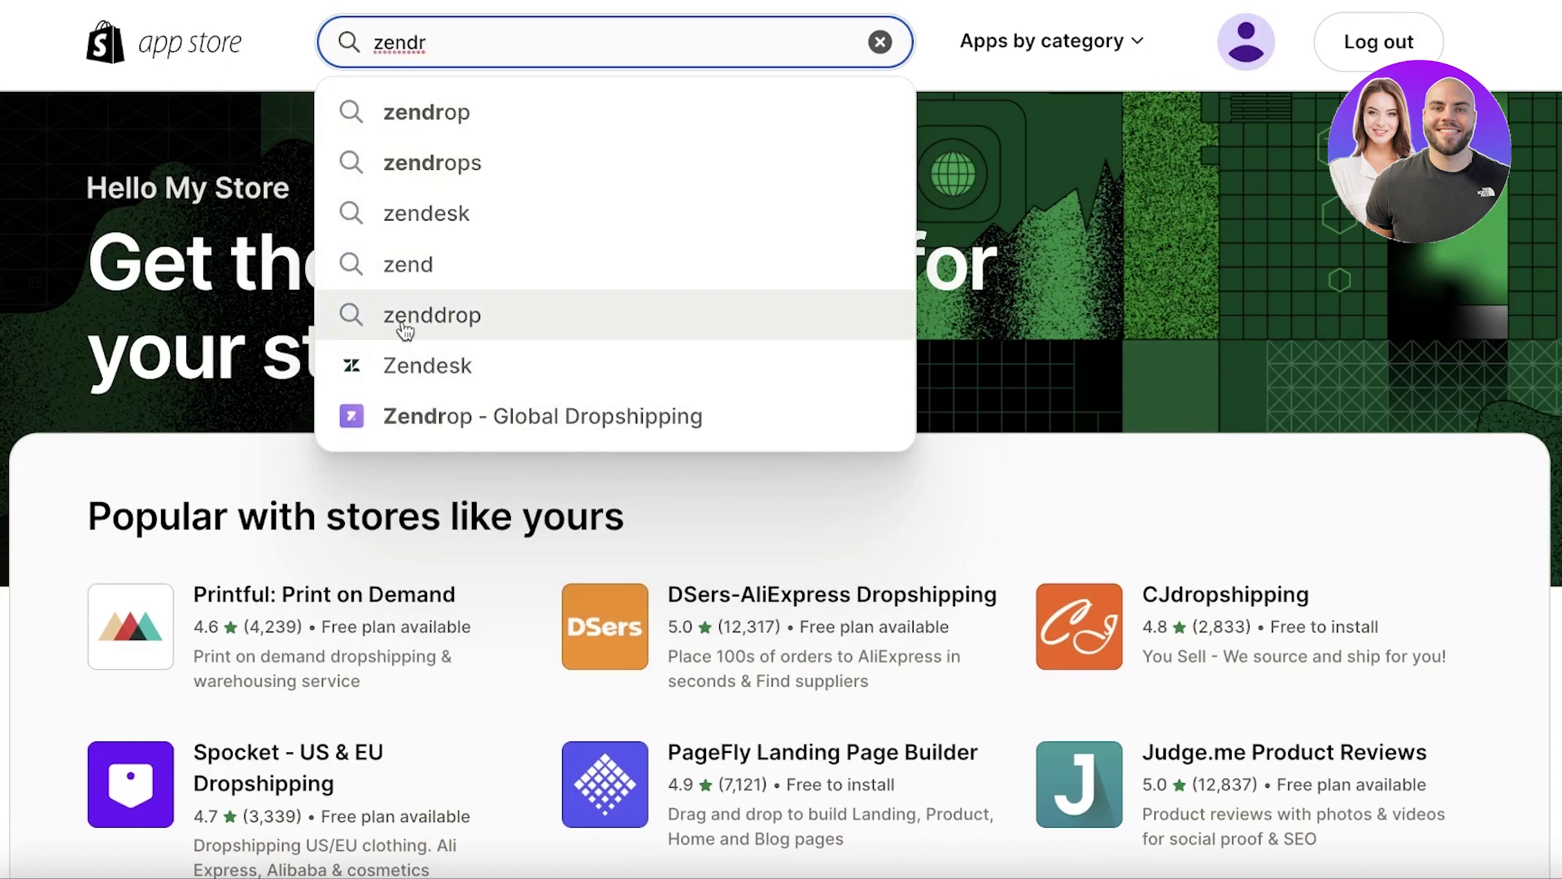
{"action": "left_click", "coordinate": [381, 418]}
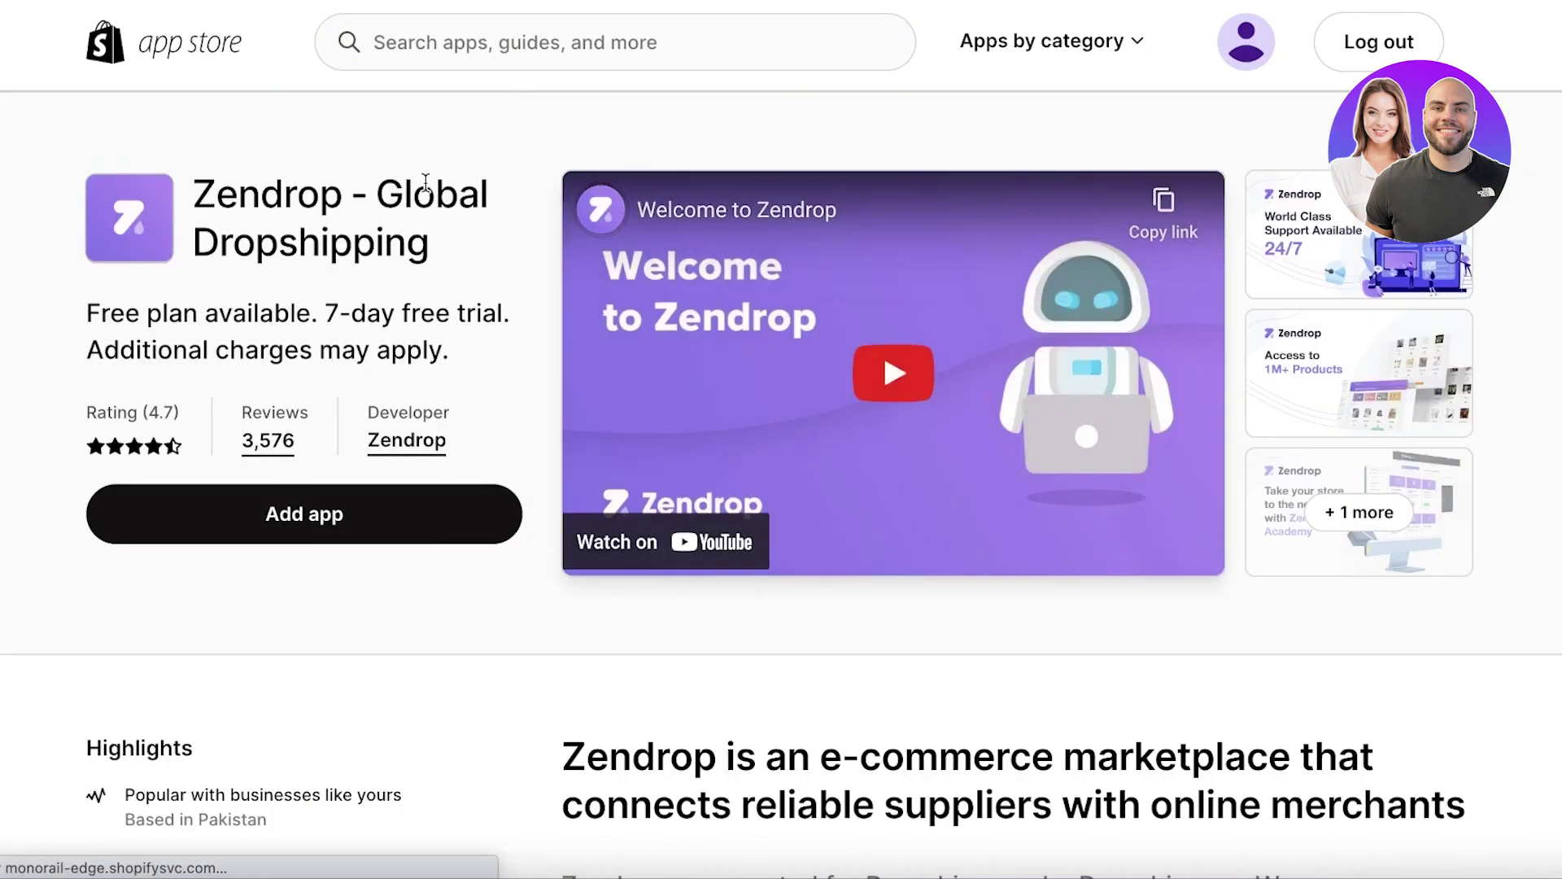
Step: Look over the Zendrop - Global Dropshipping listing and start adding the app to the store
{"action": "scroll", "coordinate": [559, 425], "scroll_direction": "down", "scroll_amount": 8}
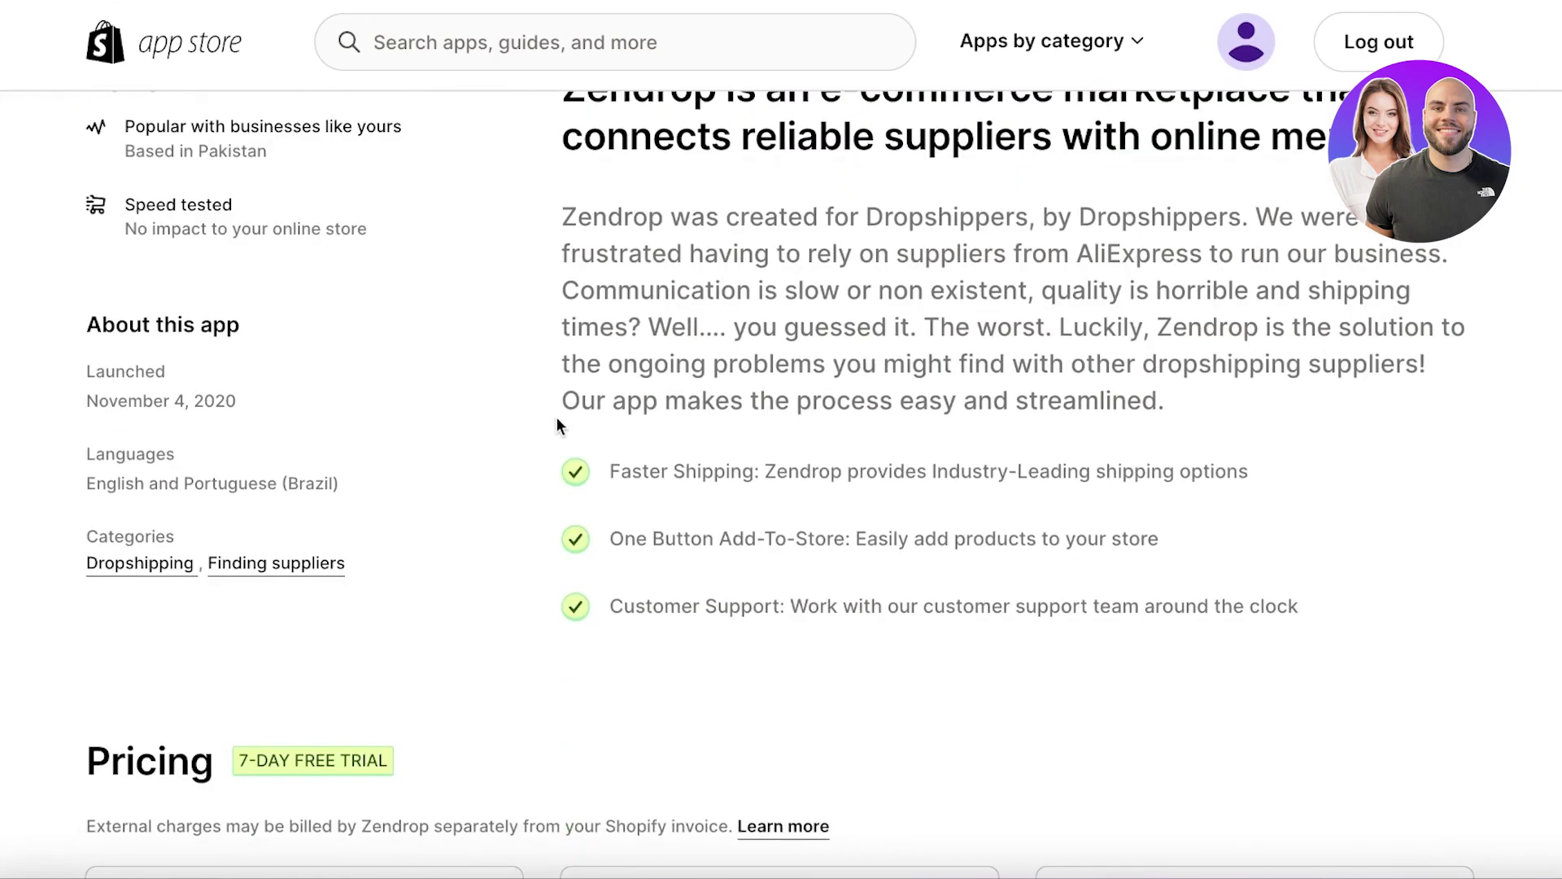
{"action": "scroll", "coordinate": [519, 413], "scroll_direction": "up", "scroll_amount": 8}
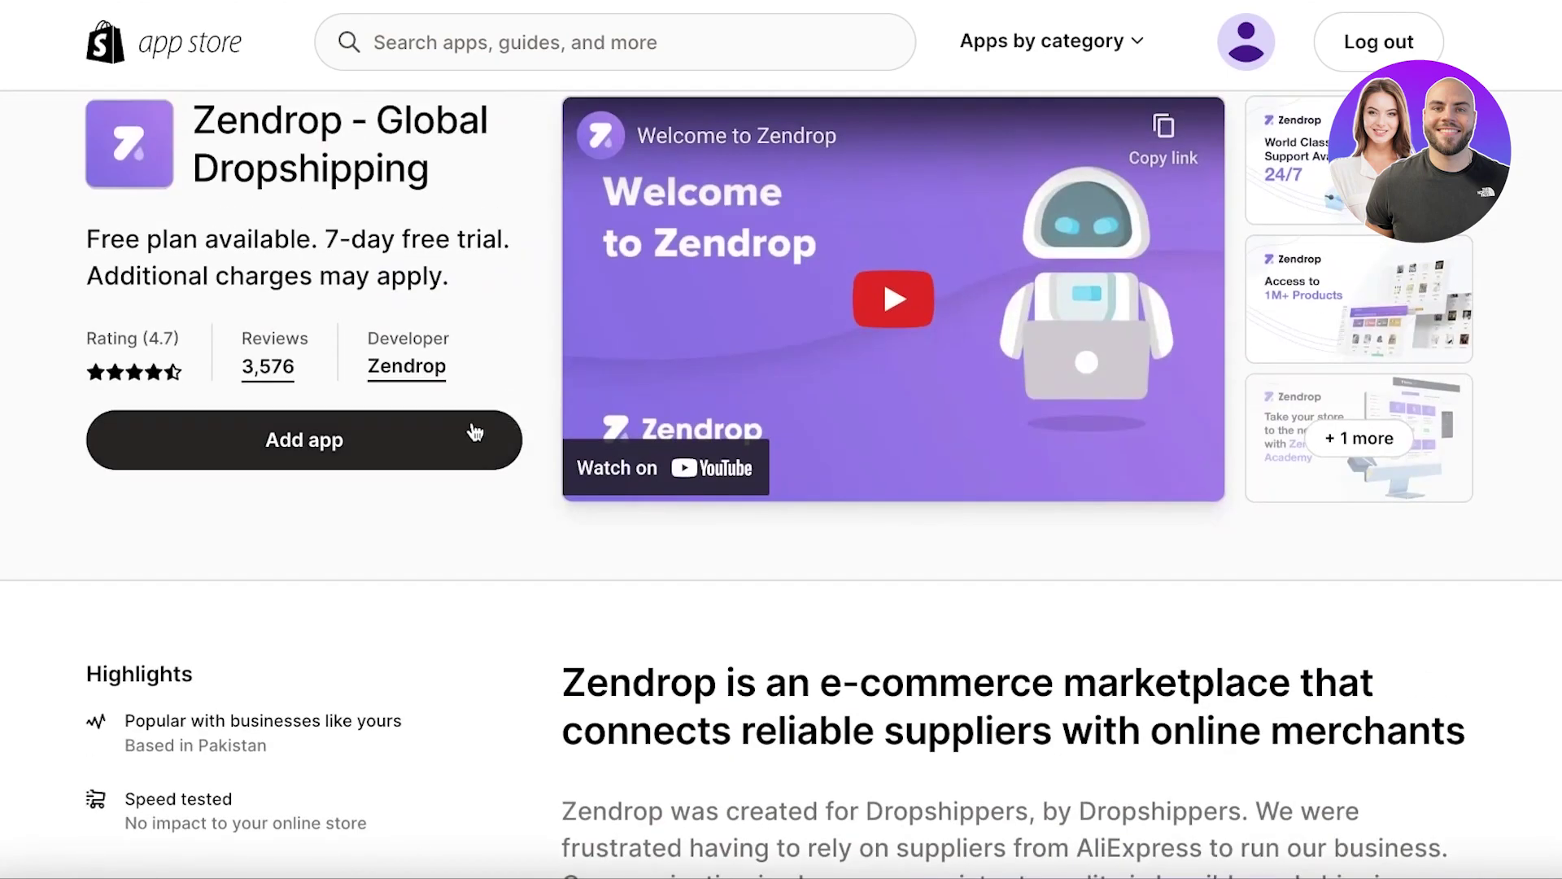
{"action": "left_click", "coordinate": [336, 453]}
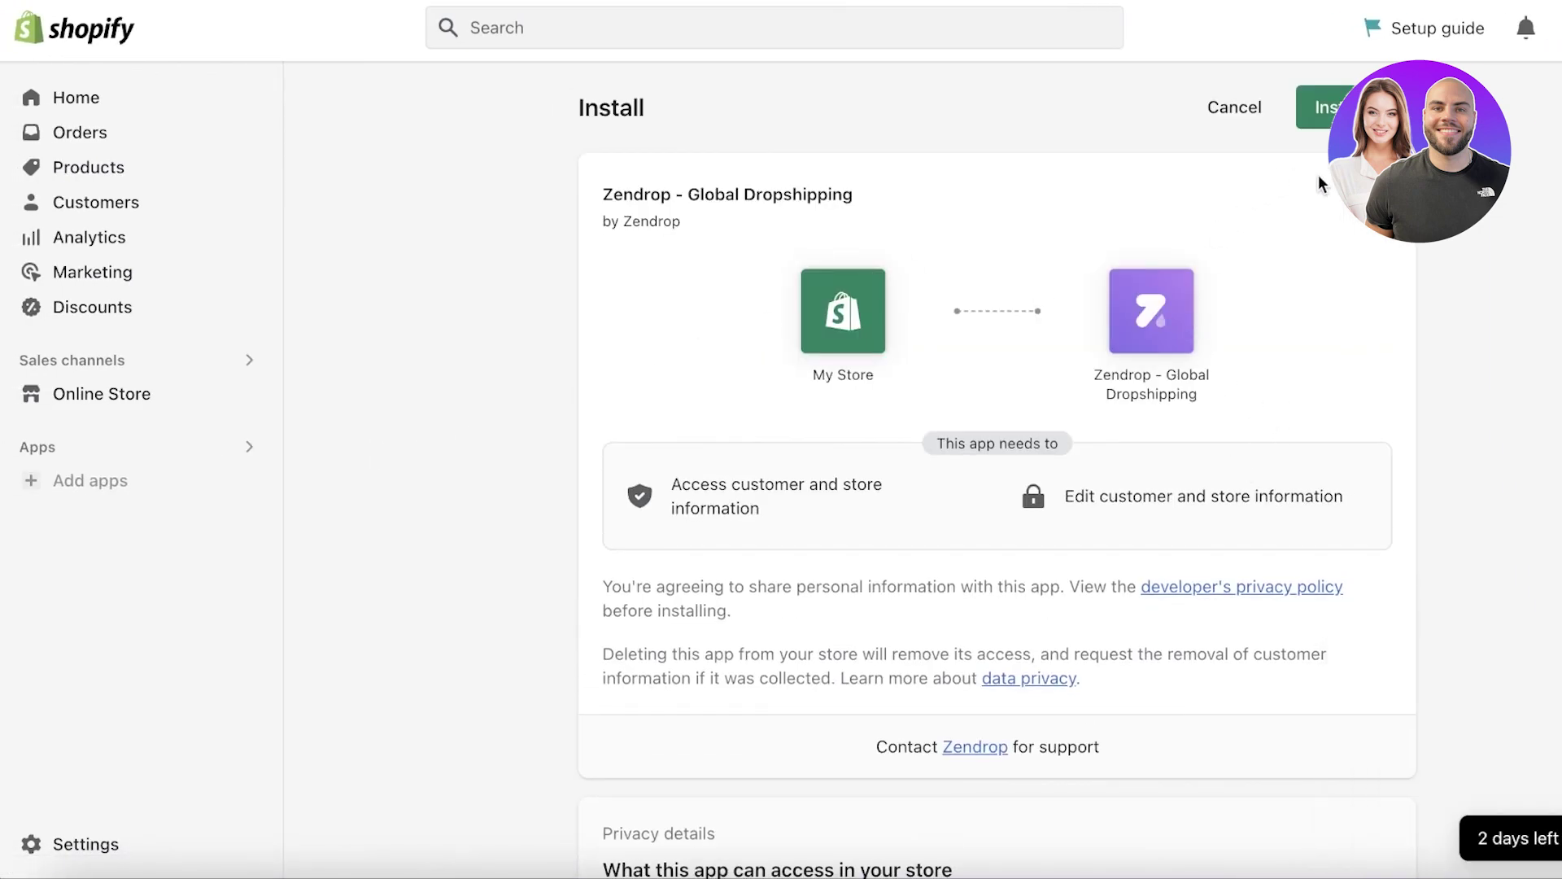
Step: Review the privacy and permission details Zendrop requests and install the app in the store
{"action": "scroll", "coordinate": [1318, 176], "scroll_direction": "down", "scroll_amount": 1}
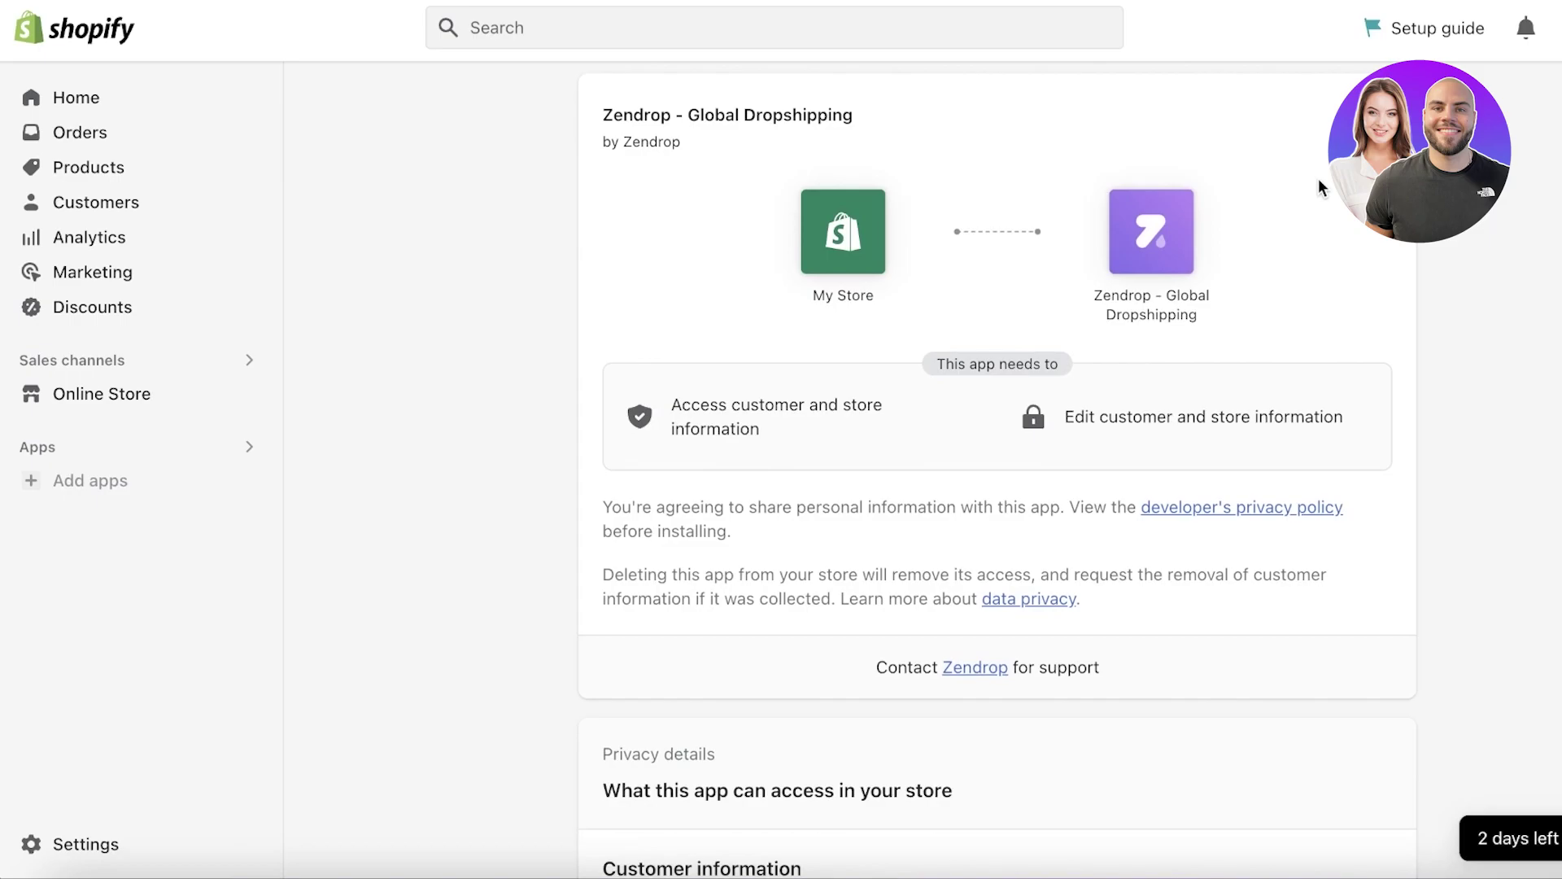
{"action": "scroll", "coordinate": [1318, 178], "scroll_direction": "down", "scroll_amount": 3}
{"action": "scroll", "coordinate": [1319, 179], "scroll_direction": "up", "scroll_amount": 4}
{"action": "scroll", "coordinate": [1316, 184], "scroll_direction": "down", "scroll_amount": 7}
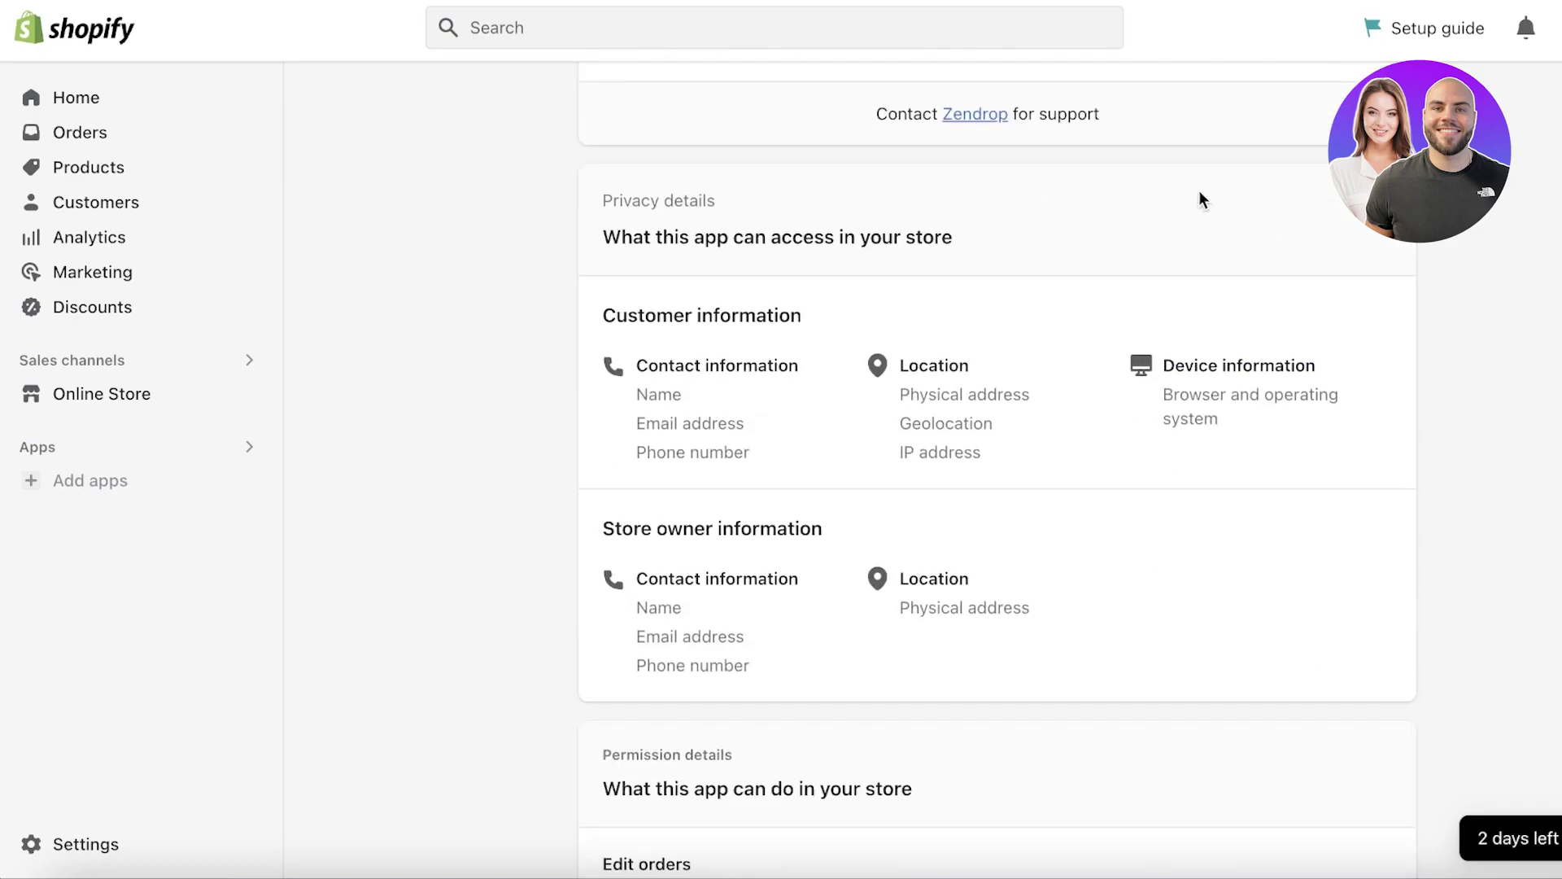
{"action": "scroll", "coordinate": [1164, 213], "scroll_direction": "up", "scroll_amount": 7}
{"action": "scroll", "coordinate": [1177, 208], "scroll_direction": "up", "scroll_amount": 1}
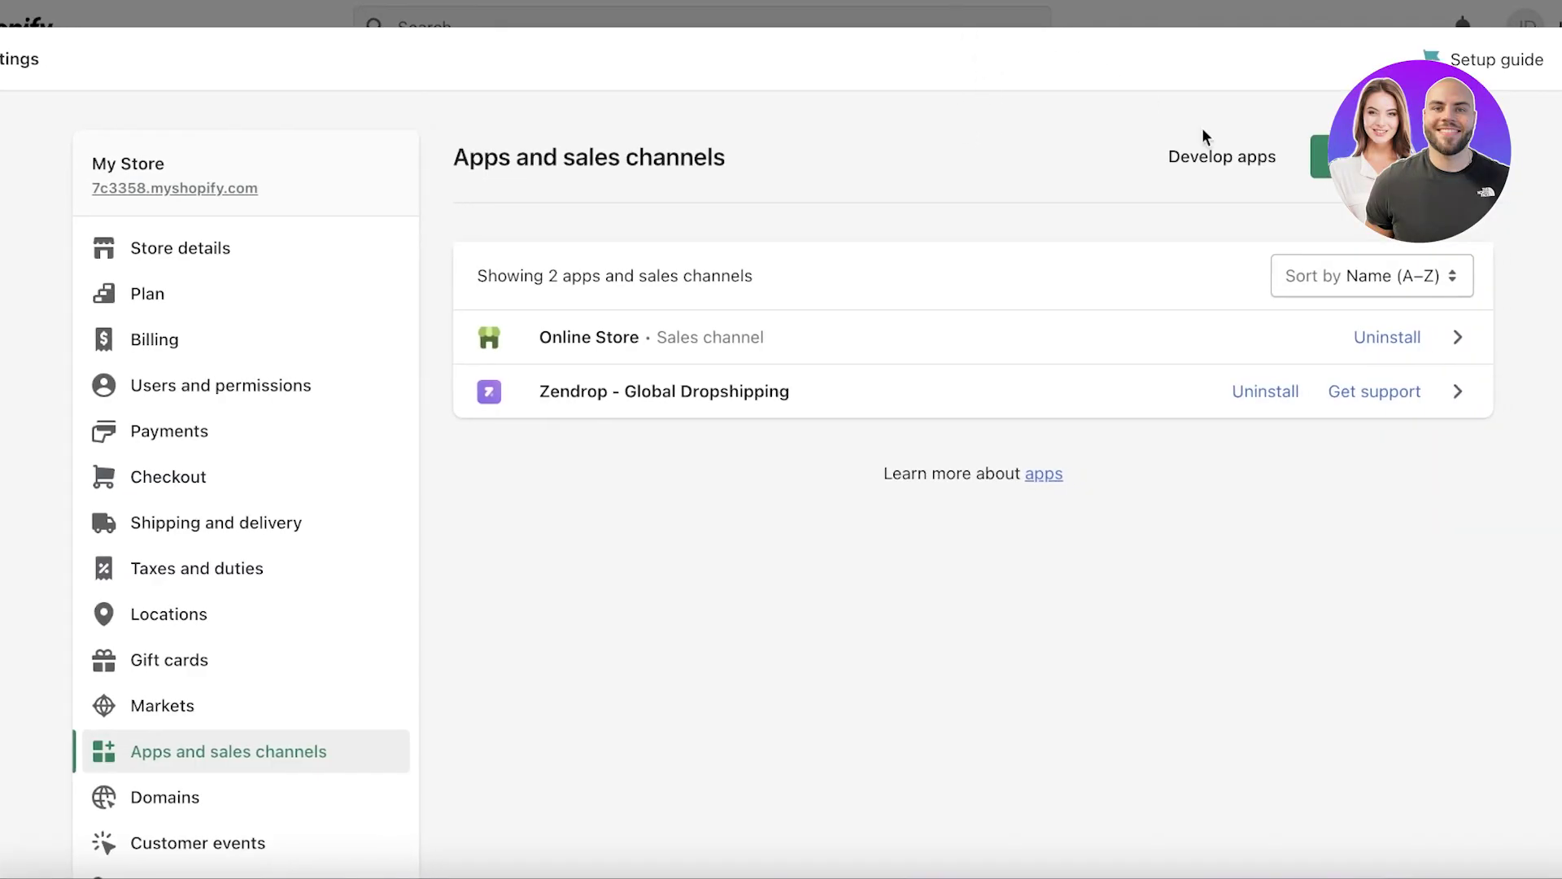
Step: Examine the installed Zendrop app in the store's apps and sales channels settings, including its privacy details
{"action": "scroll", "coordinate": [1266, 184], "scroll_direction": "down", "scroll_amount": 4}
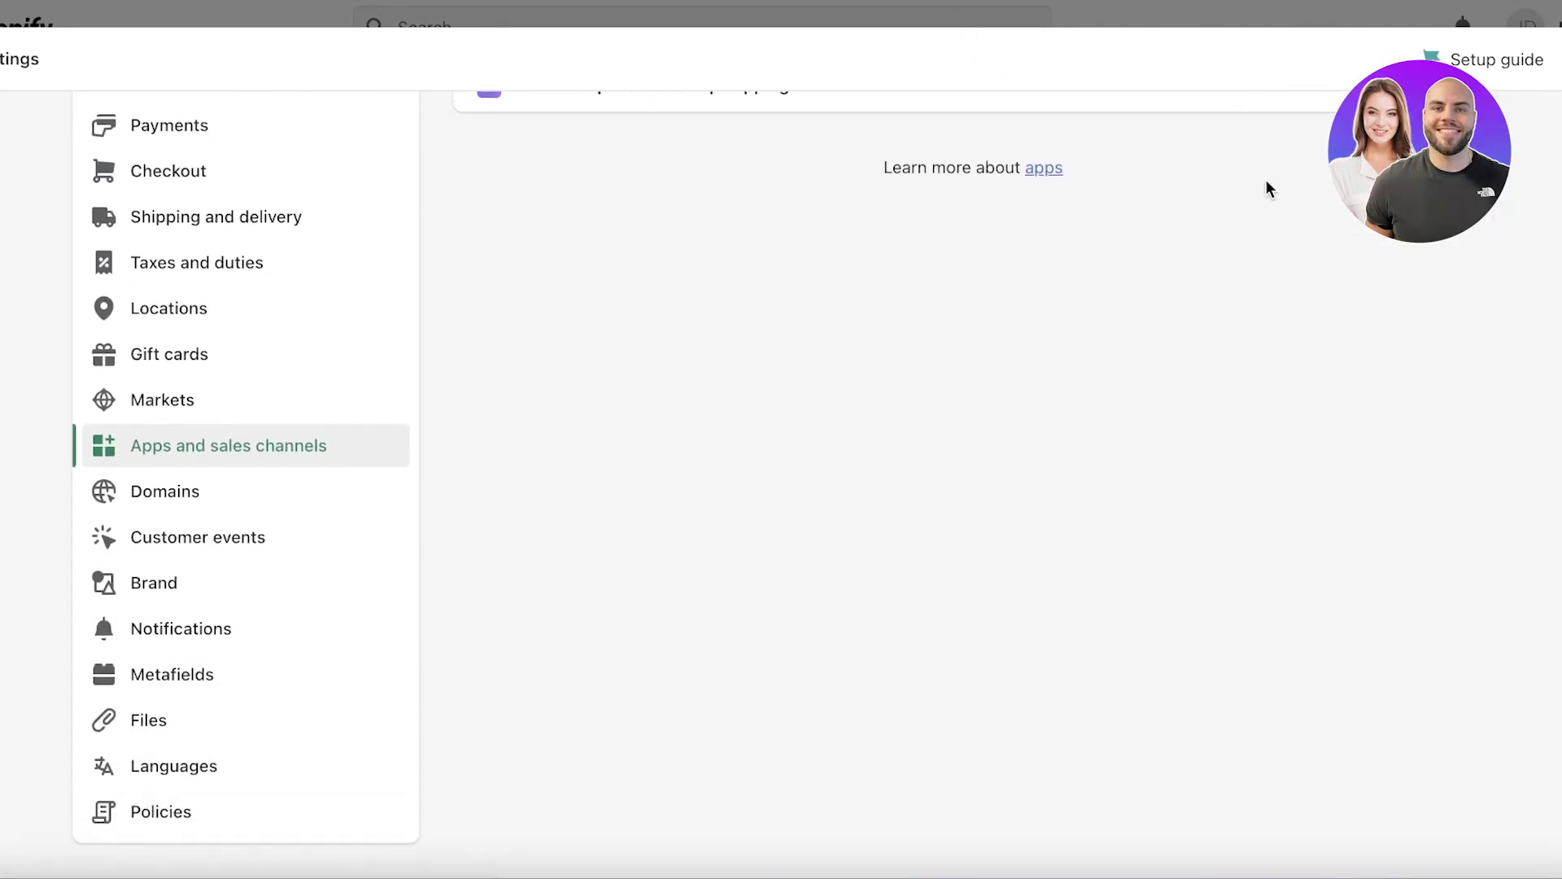
{"action": "scroll", "coordinate": [1252, 207], "scroll_direction": "up", "scroll_amount": 2}
{"action": "scroll", "coordinate": [1248, 203], "scroll_direction": "up", "scroll_amount": 1}
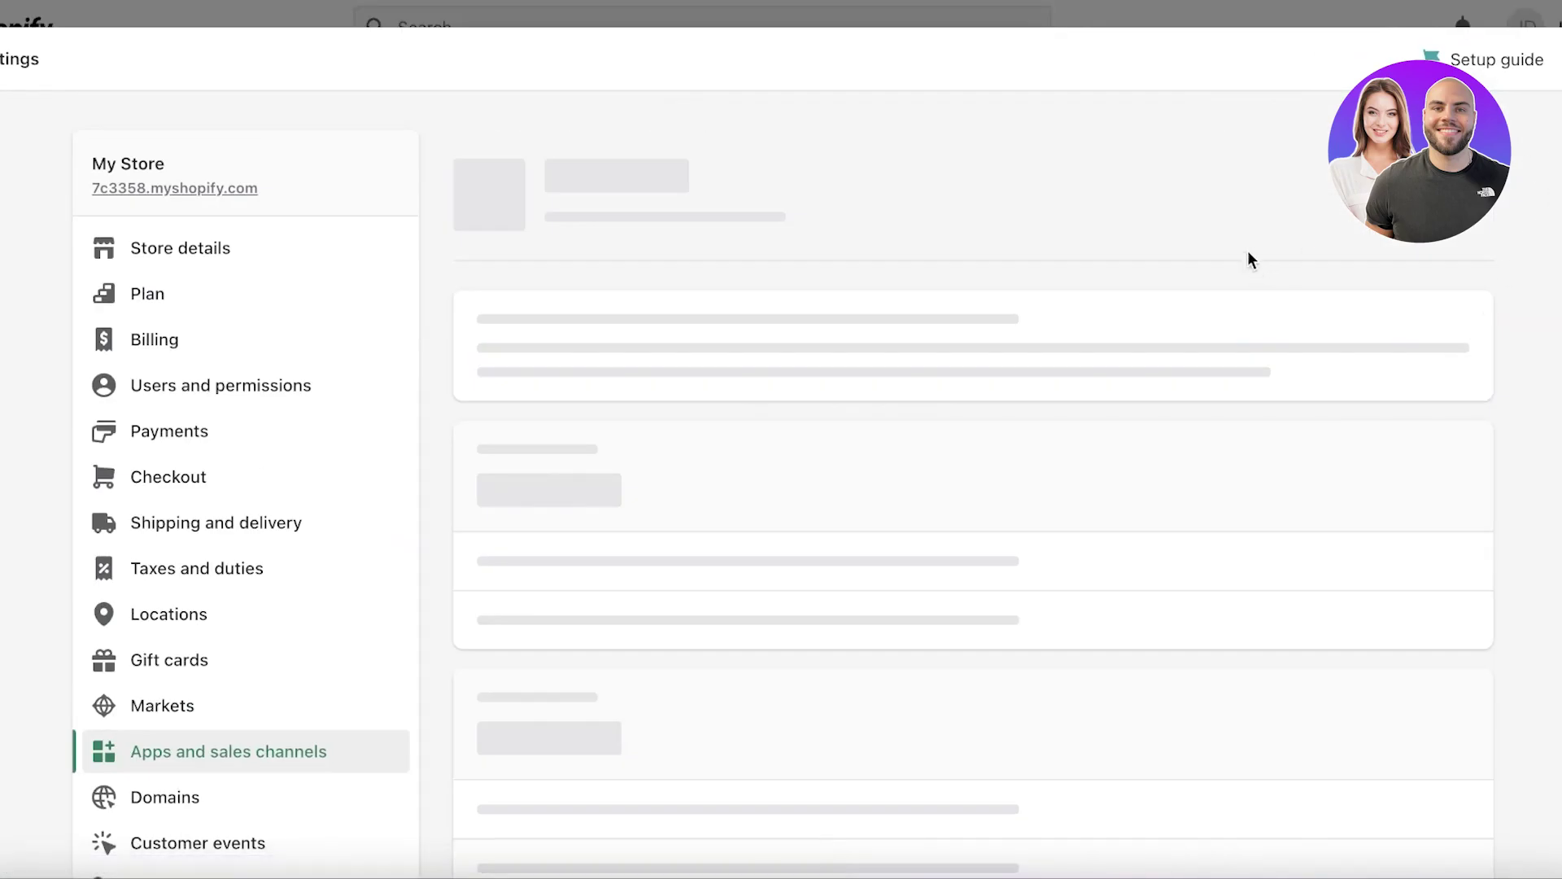
{"action": "scroll", "coordinate": [1058, 237], "scroll_direction": "down", "scroll_amount": 2}
{"action": "scroll", "coordinate": [988, 199], "scroll_direction": "up", "scroll_amount": 1}
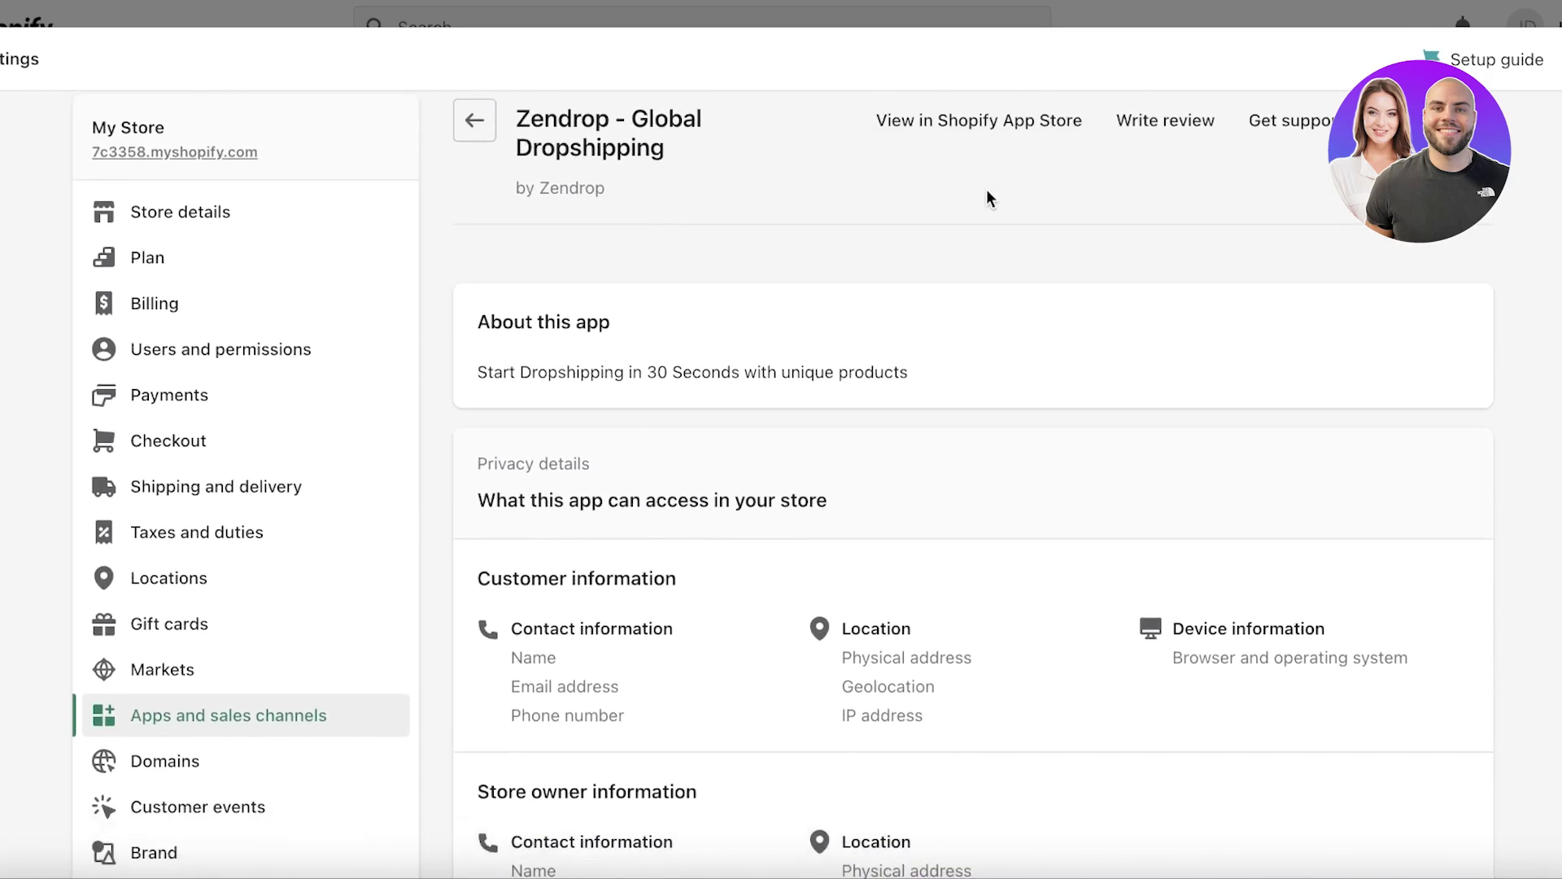
{"action": "scroll", "coordinate": [980, 218], "scroll_direction": "down", "scroll_amount": 7}
{"action": "scroll", "coordinate": [993, 227], "scroll_direction": "down", "scroll_amount": 2}
{"action": "scroll", "coordinate": [1116, 234], "scroll_direction": "up", "scroll_amount": 10}
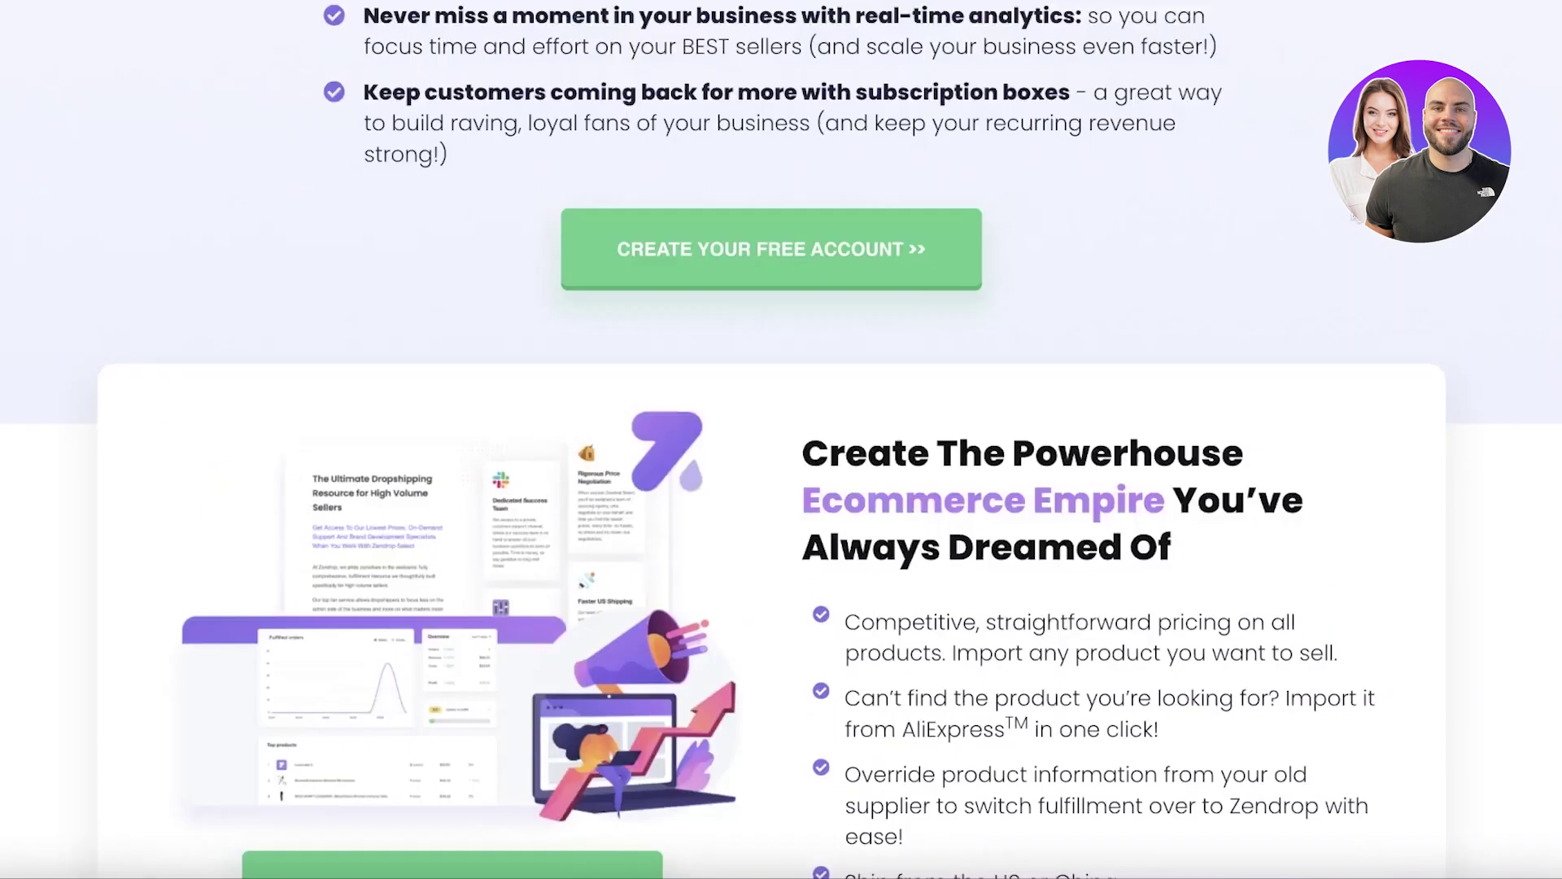
Step: Return to the Zendrop website and go through its login page to the new account sign-up form
{"action": "scroll", "coordinate": [1297, 175], "scroll_direction": "up", "scroll_amount": 15}
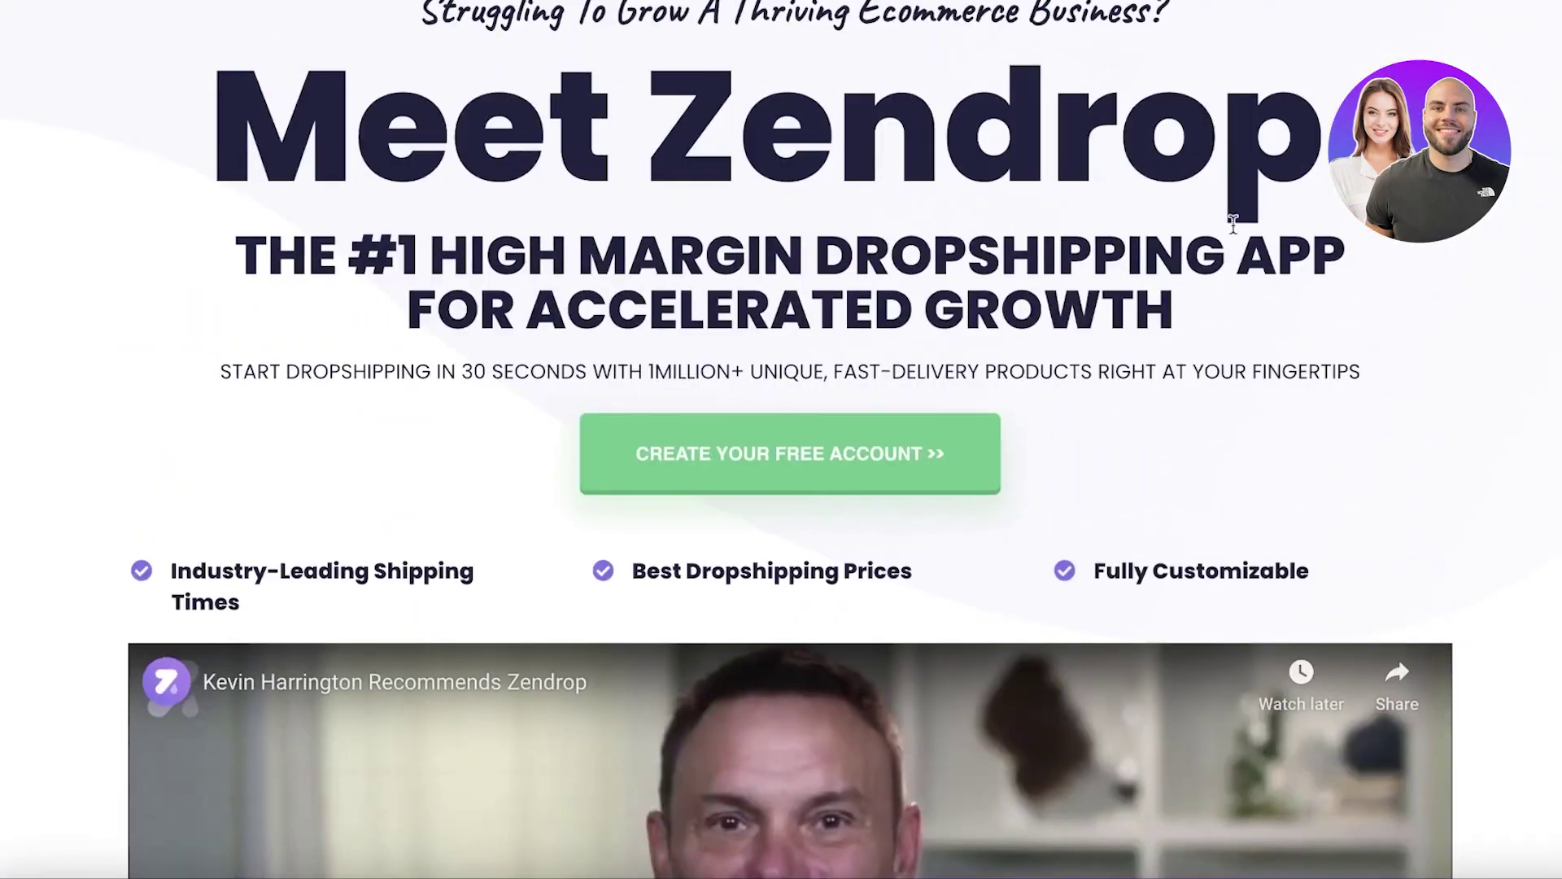
{"action": "scroll", "coordinate": [1234, 223], "scroll_direction": "up", "scroll_amount": 3}
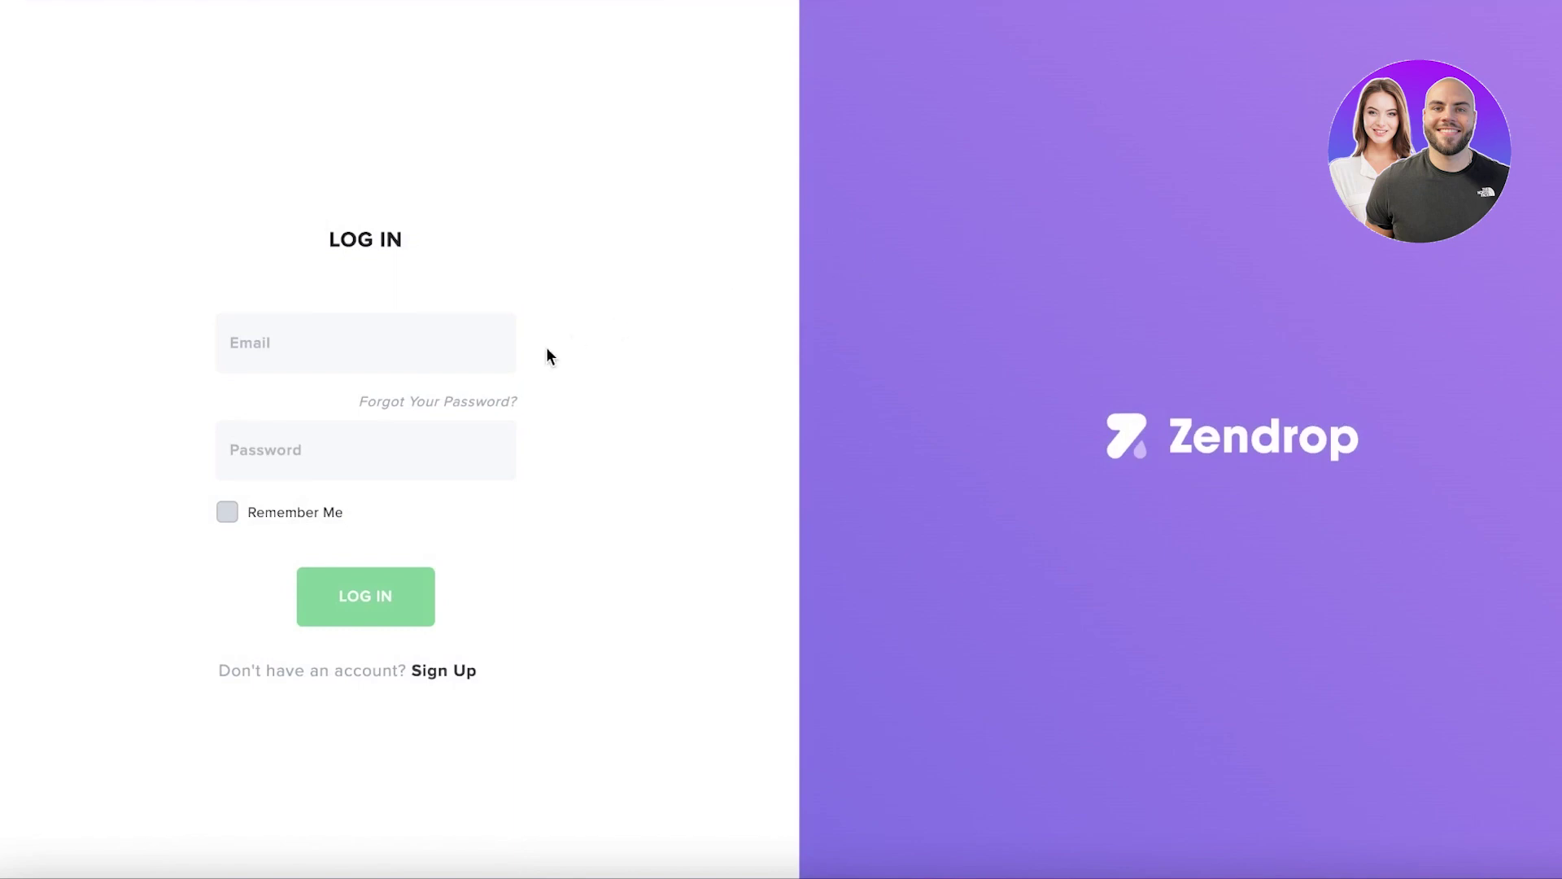
{"action": "left_click", "coordinate": [451, 673]}
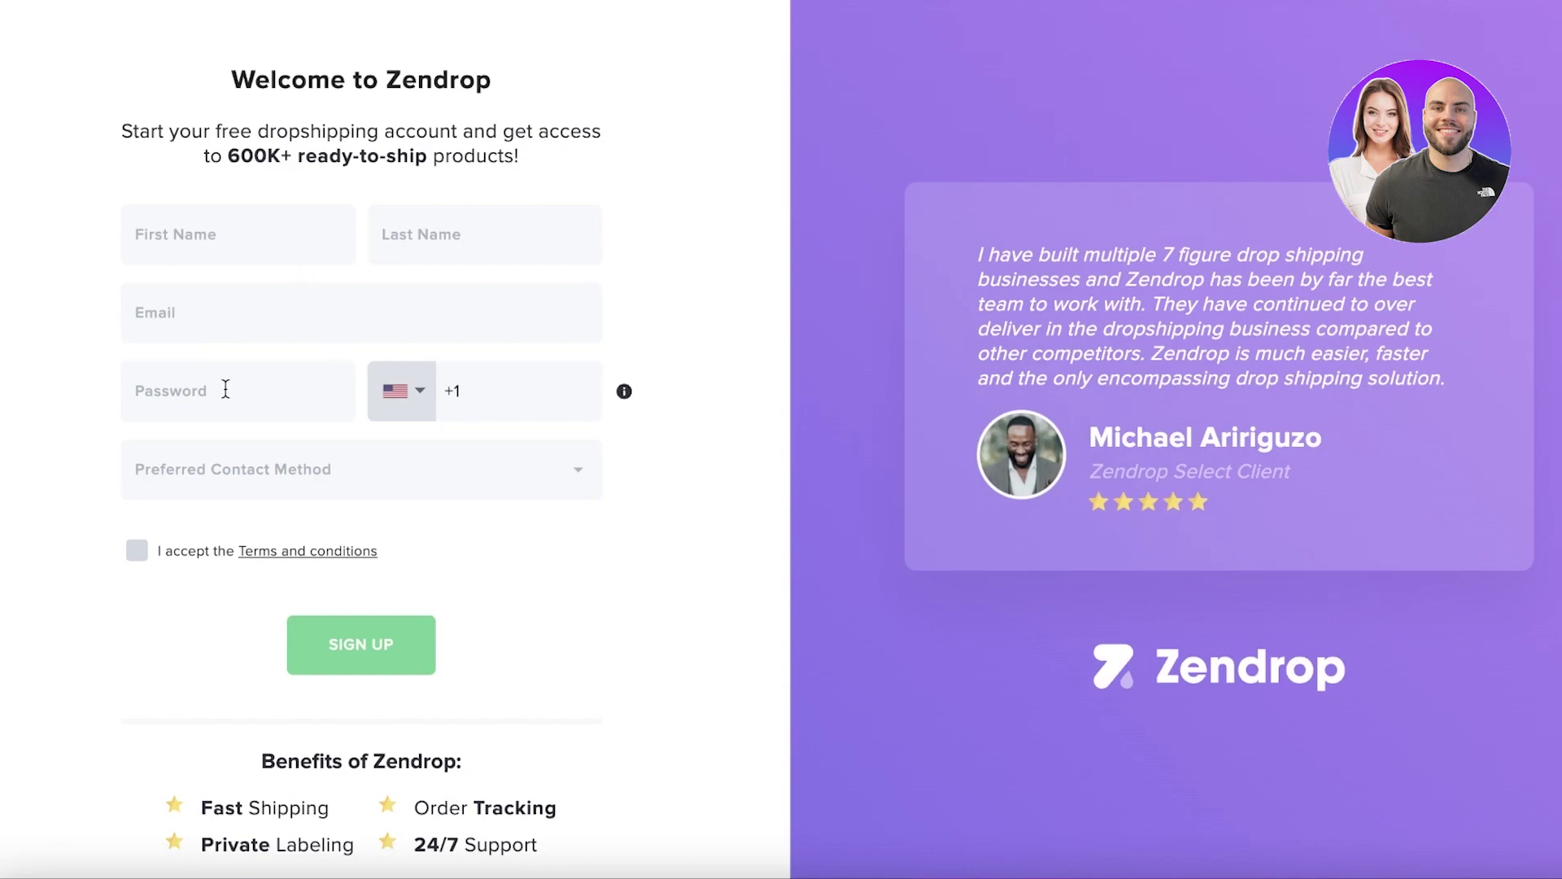
Step: Examine the Zendrop sign-up form, including the name, email, password and contact method fields
{"action": "scroll", "coordinate": [231, 411], "scroll_direction": "down", "scroll_amount": 1}
{"action": "scroll", "coordinate": [163, 512], "scroll_direction": "down", "scroll_amount": 1}
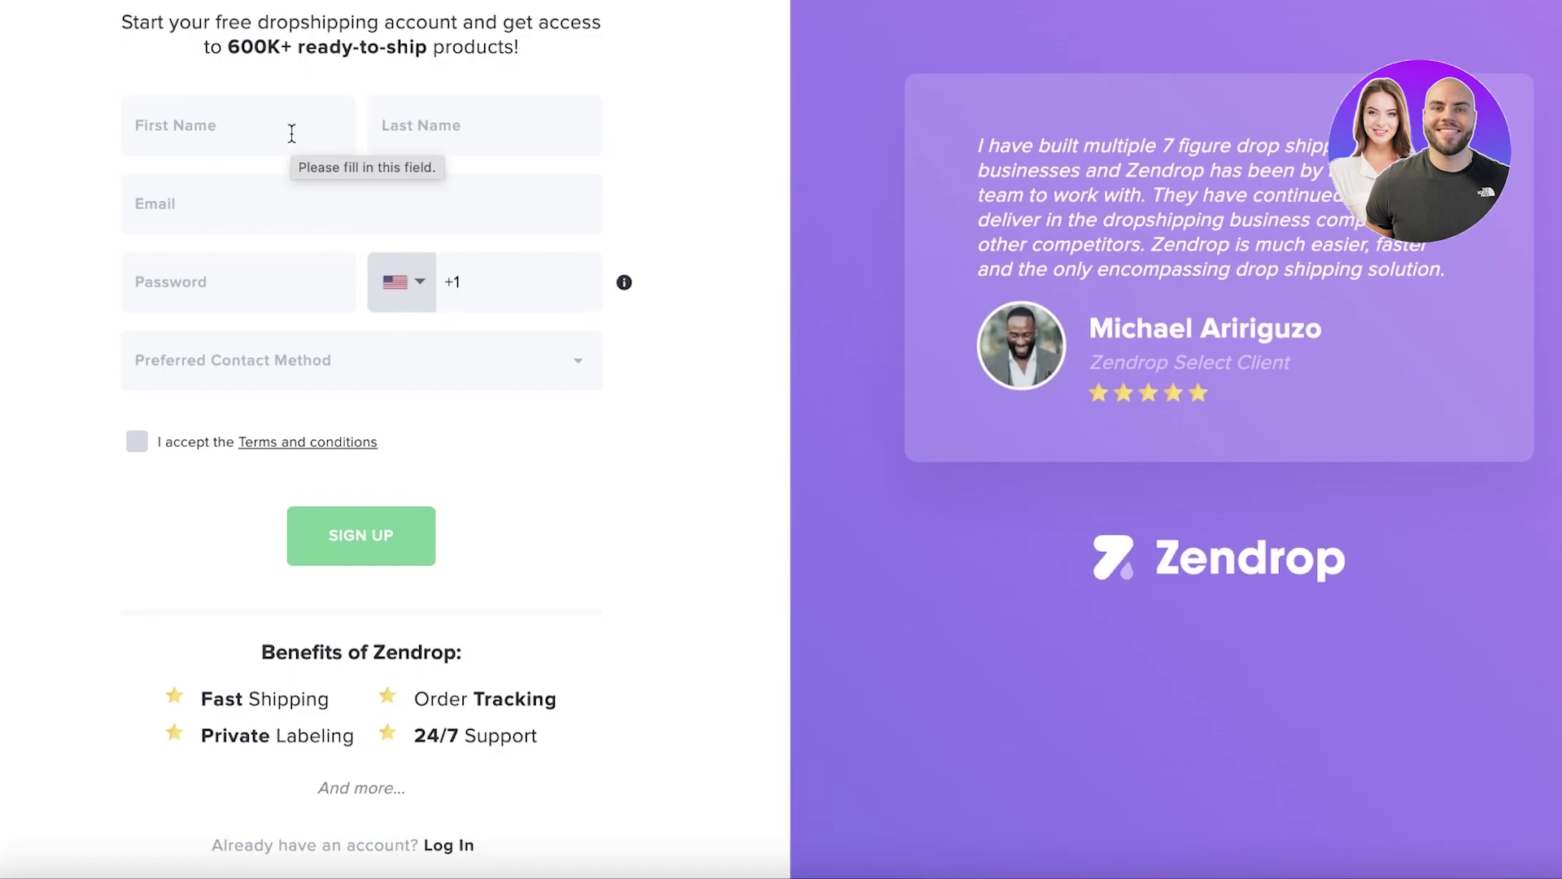
{"action": "left_click", "coordinate": [292, 133]}
{"action": "left_click", "coordinate": [270, 262]}
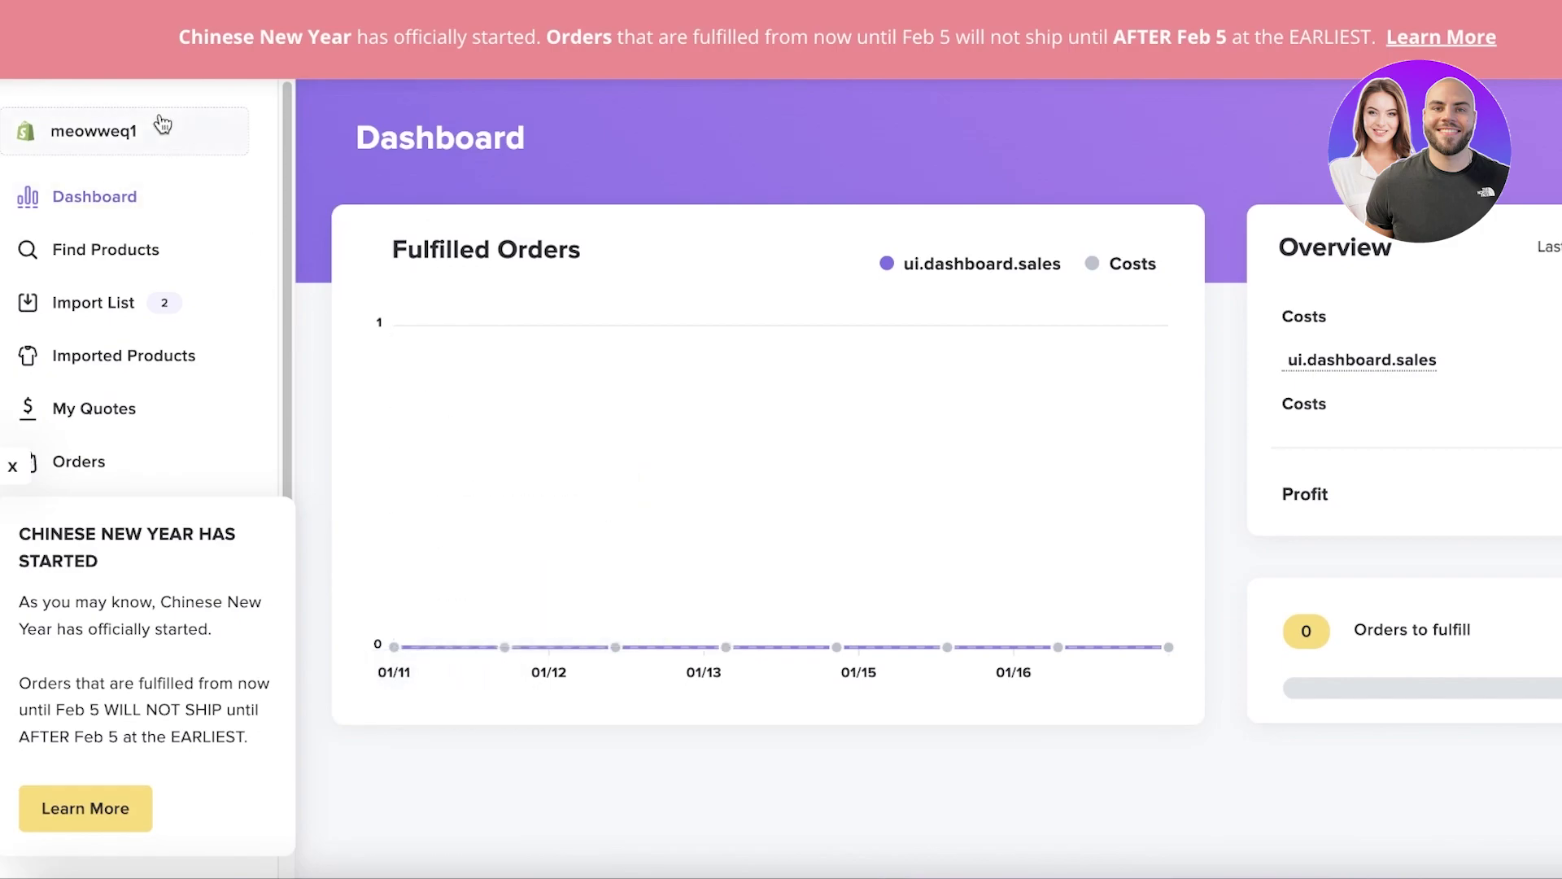
Step: Try to open the linked meowweq1 store from the Zendrop dashboard using the listed Shopify account, and request a different account
{"action": "left_click", "coordinate": [134, 139]}
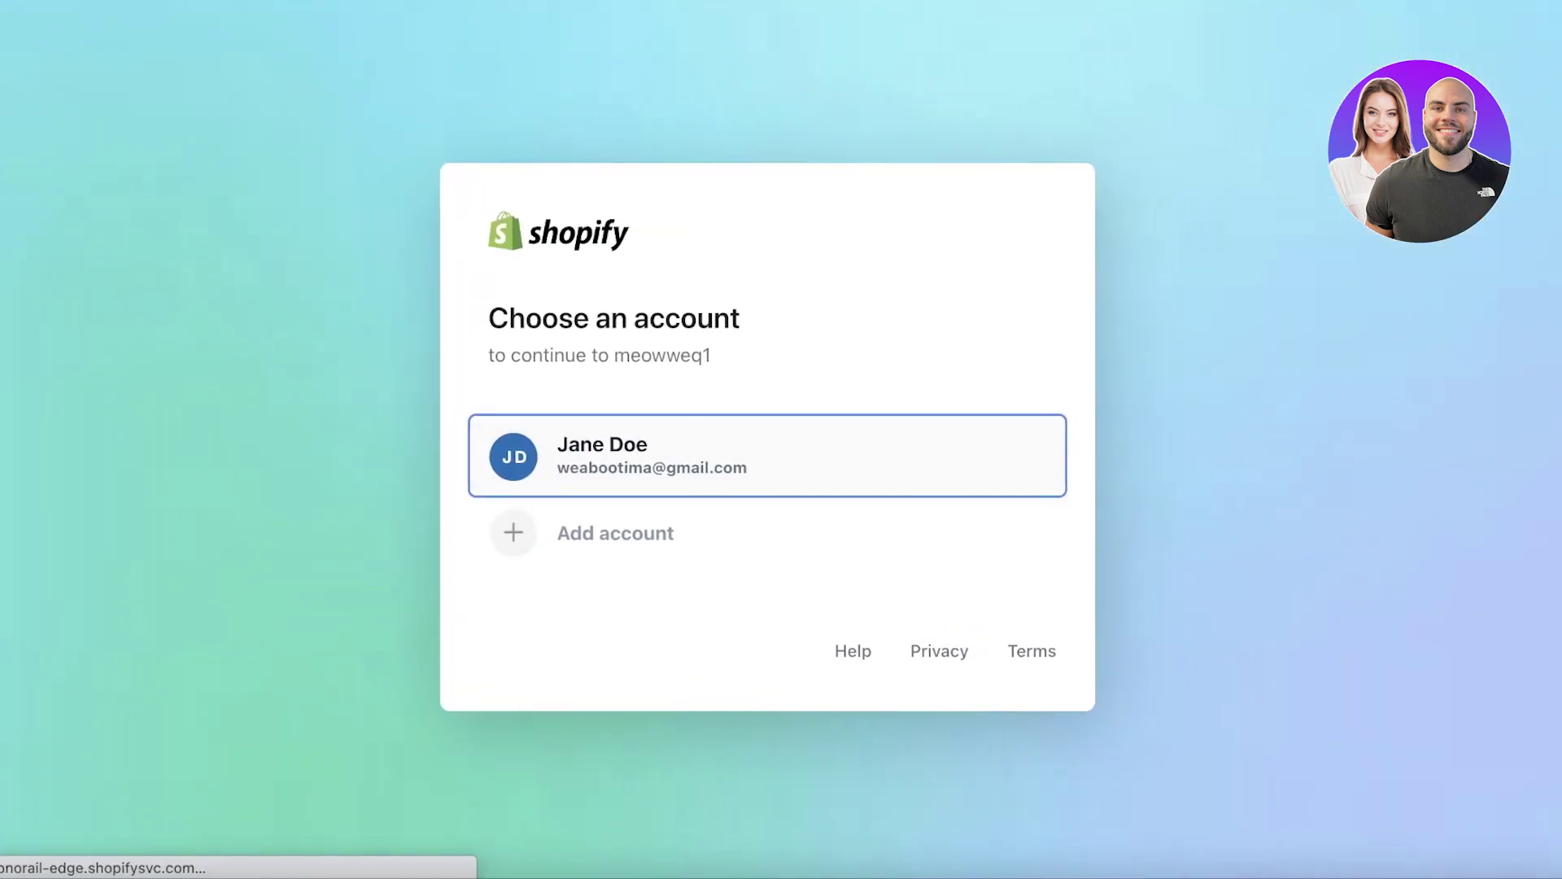
{"action": "left_click", "coordinate": [585, 450]}
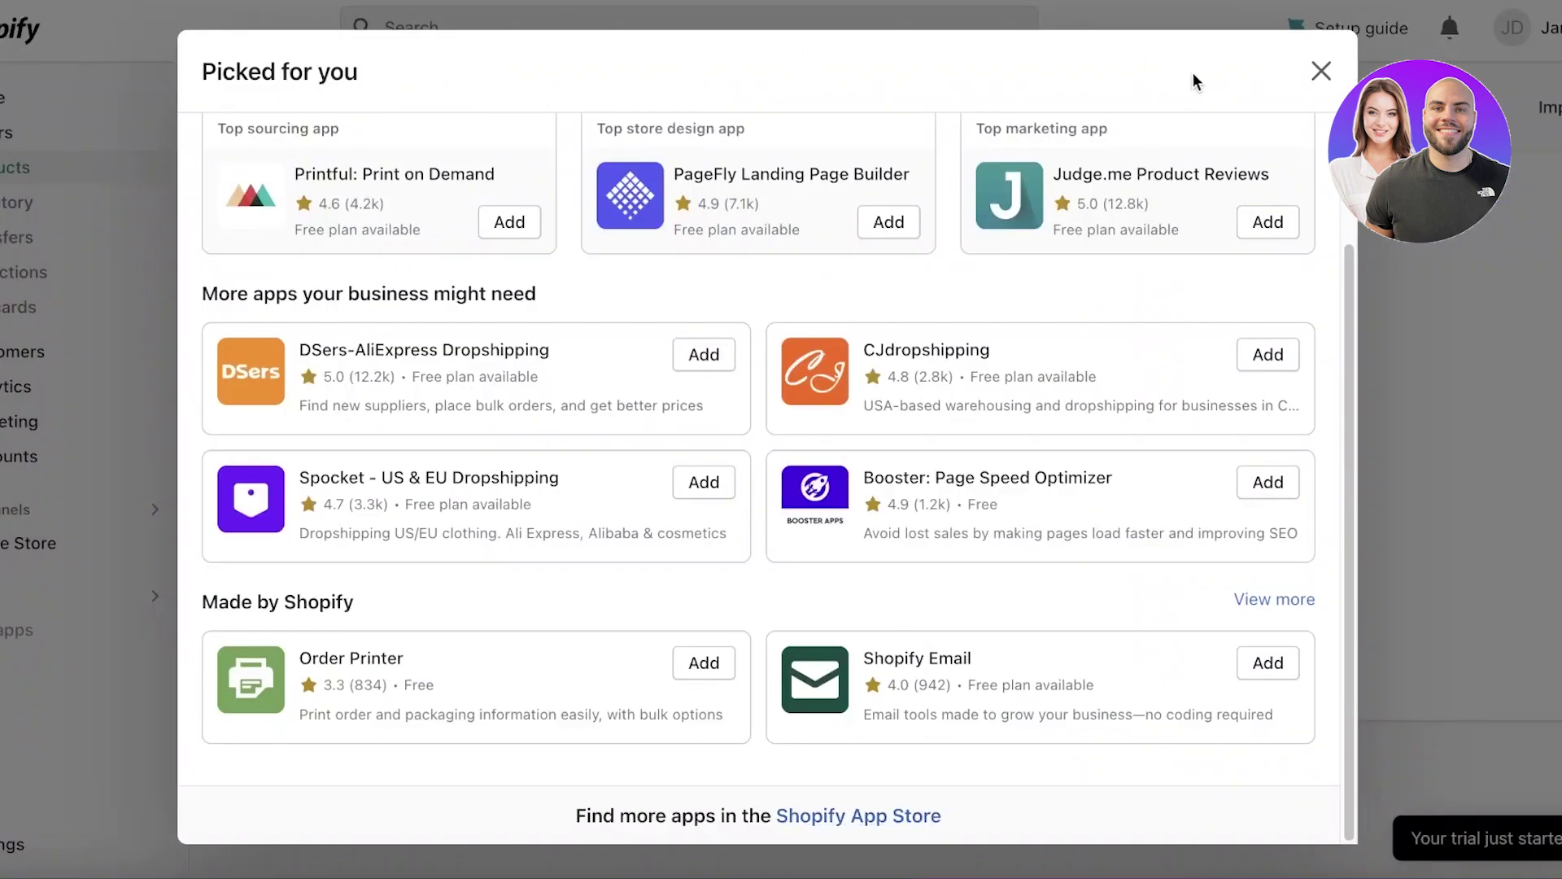
{"action": "left_click", "coordinate": [1302, 72]}
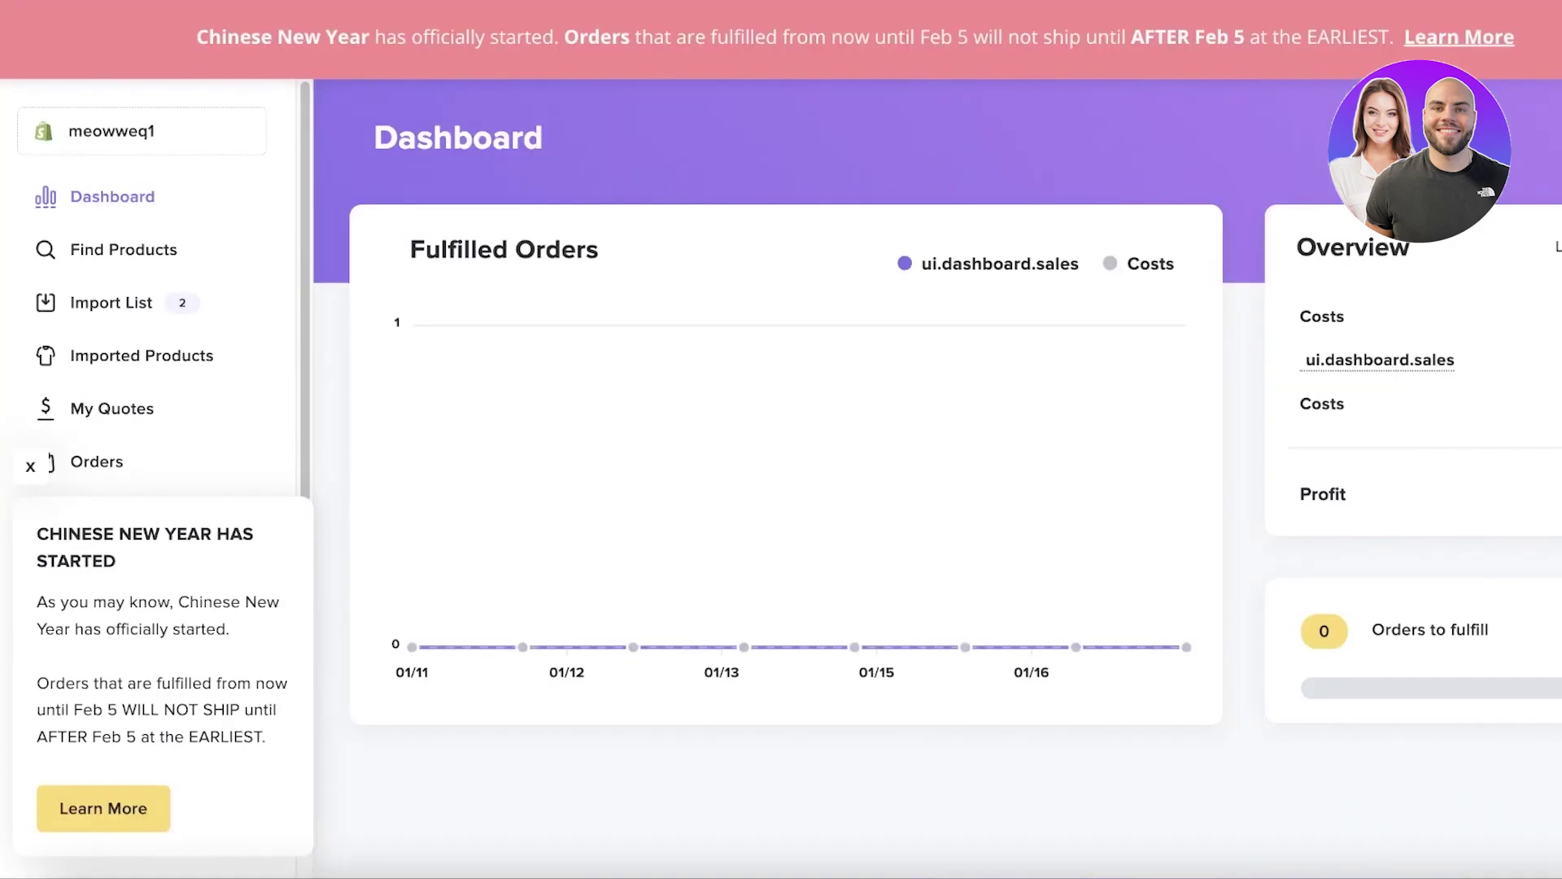
{"action": "scroll", "coordinate": [140, 460], "scroll_direction": "down", "scroll_amount": 3}
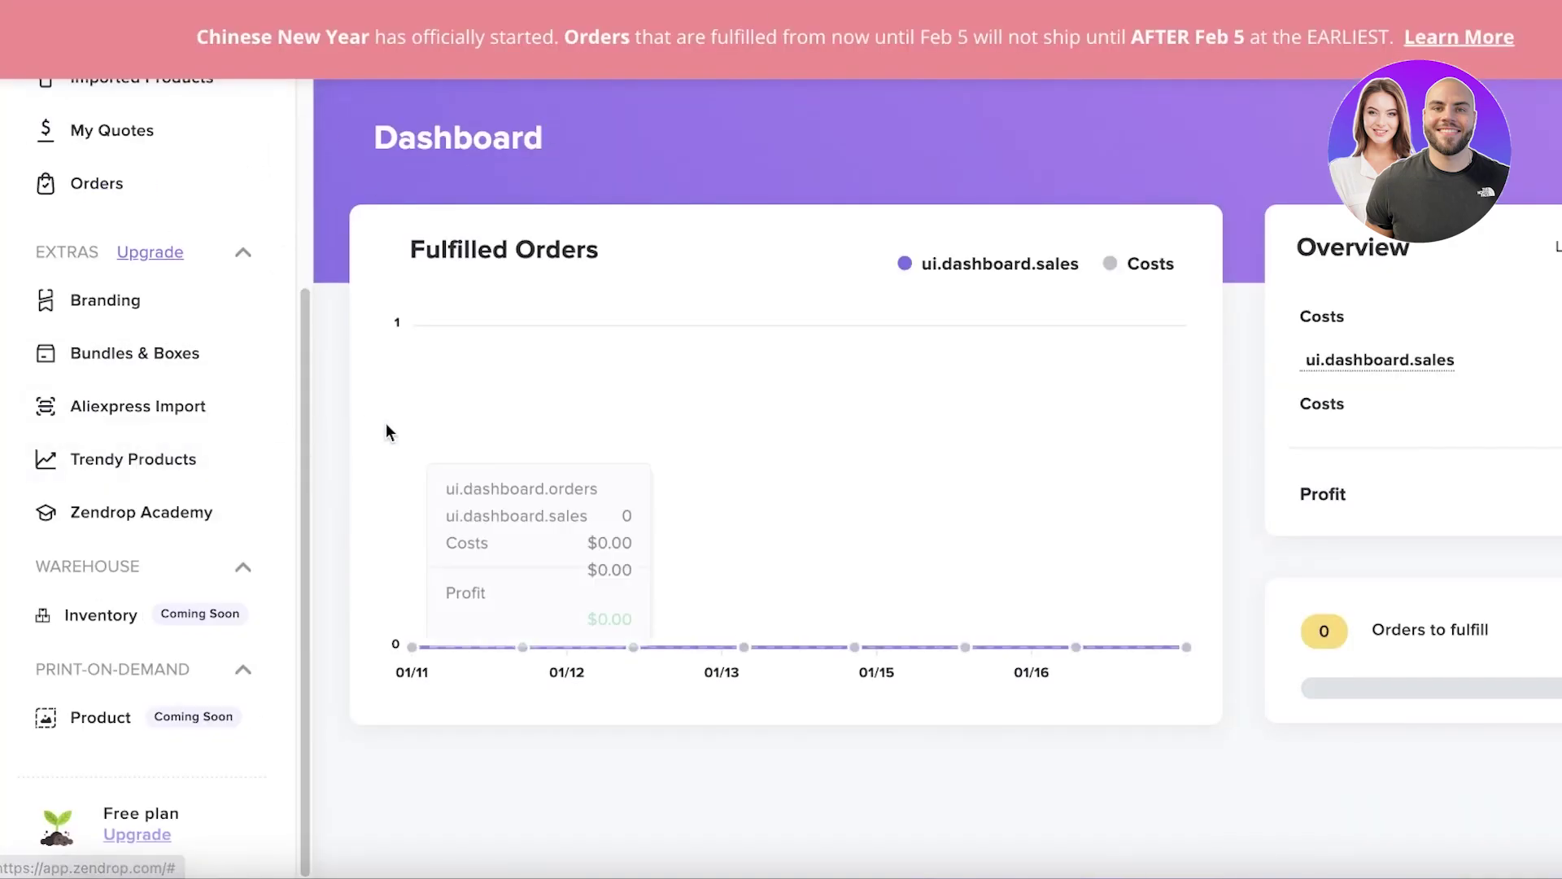
{"action": "scroll", "coordinate": [203, 412], "scroll_direction": "up", "scroll_amount": 3}
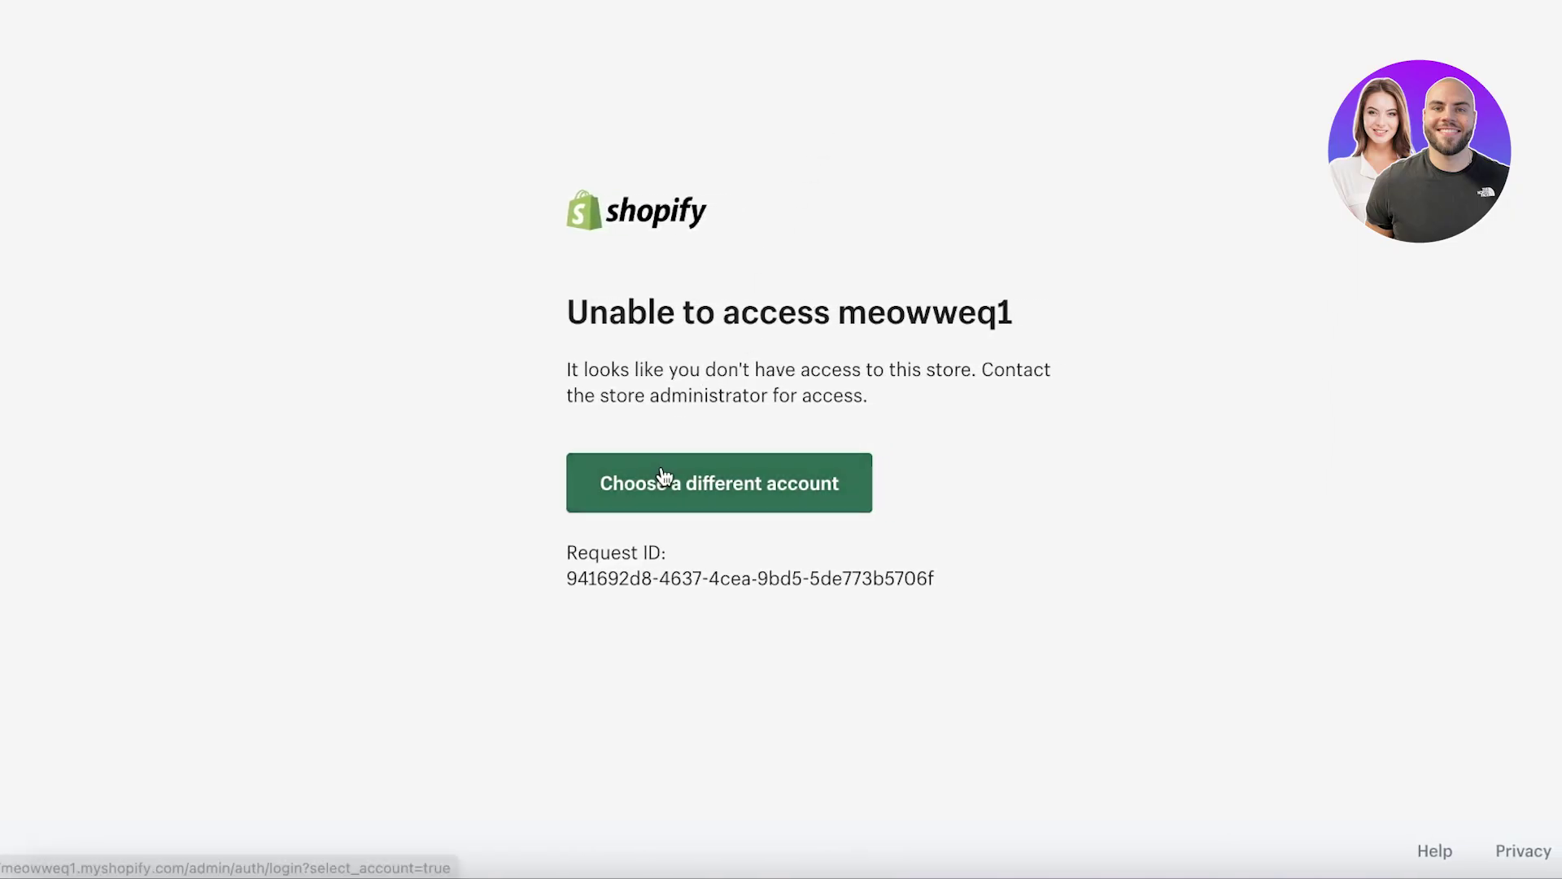
{"action": "left_click", "coordinate": [661, 480]}
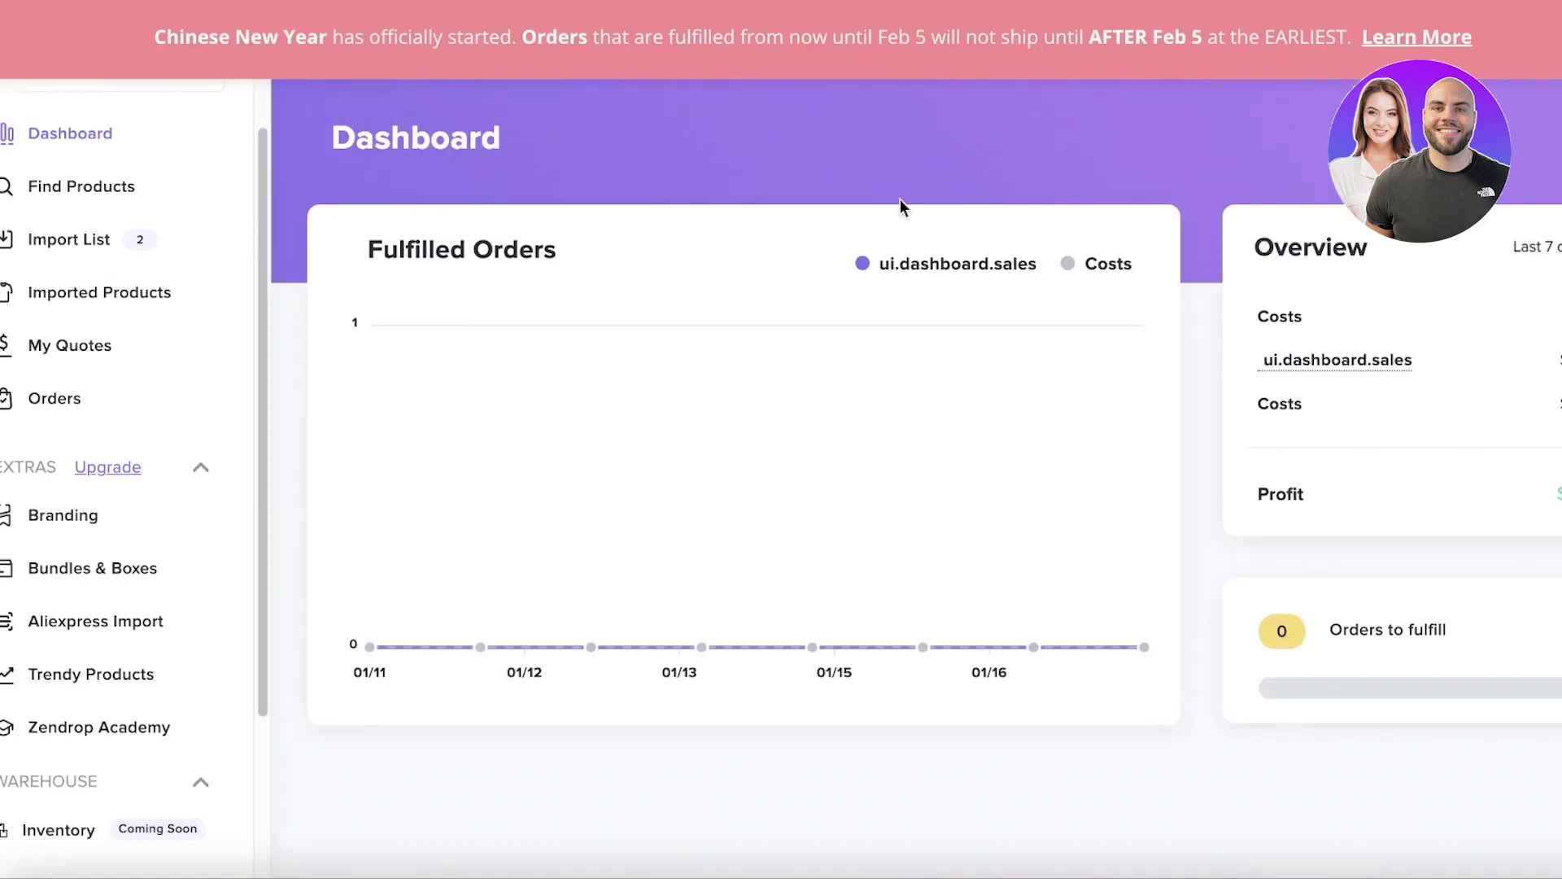
Step: Check the link options of the meowweq1 store and look through the sections of the dashboard's navigation
{"action": "scroll", "coordinate": [192, 149], "scroll_direction": "up", "scroll_amount": 2}
{"action": "right_click", "coordinate": [154, 133]}
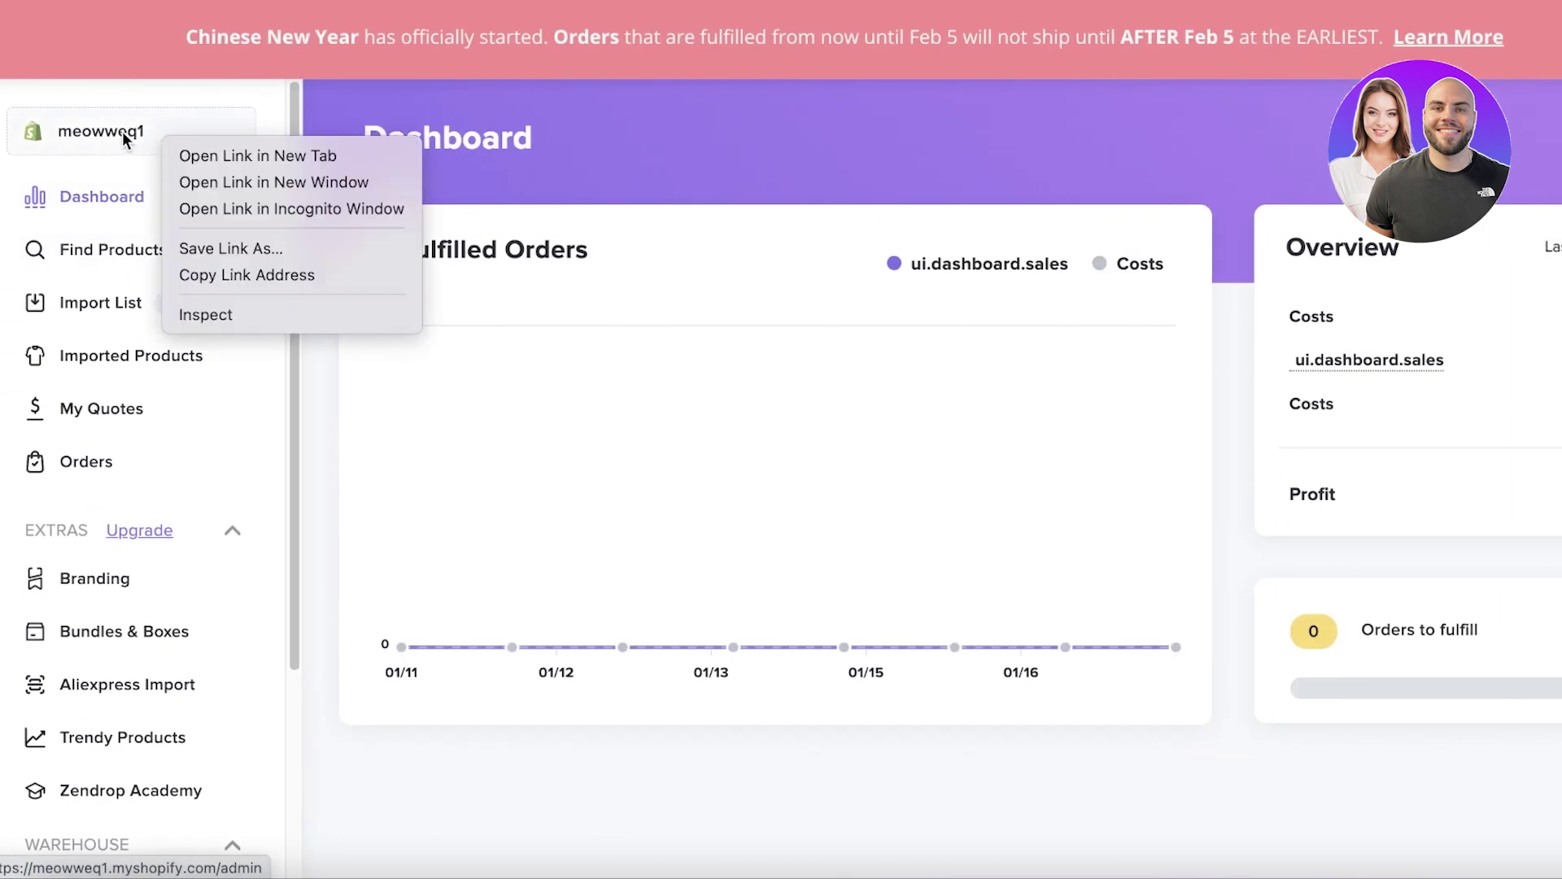
{"action": "left_click", "coordinate": [122, 130]}
{"action": "scroll", "coordinate": [38, 682], "scroll_direction": "down", "scroll_amount": 3}
{"action": "scroll", "coordinate": [38, 682], "scroll_direction": "down", "scroll_amount": 1}
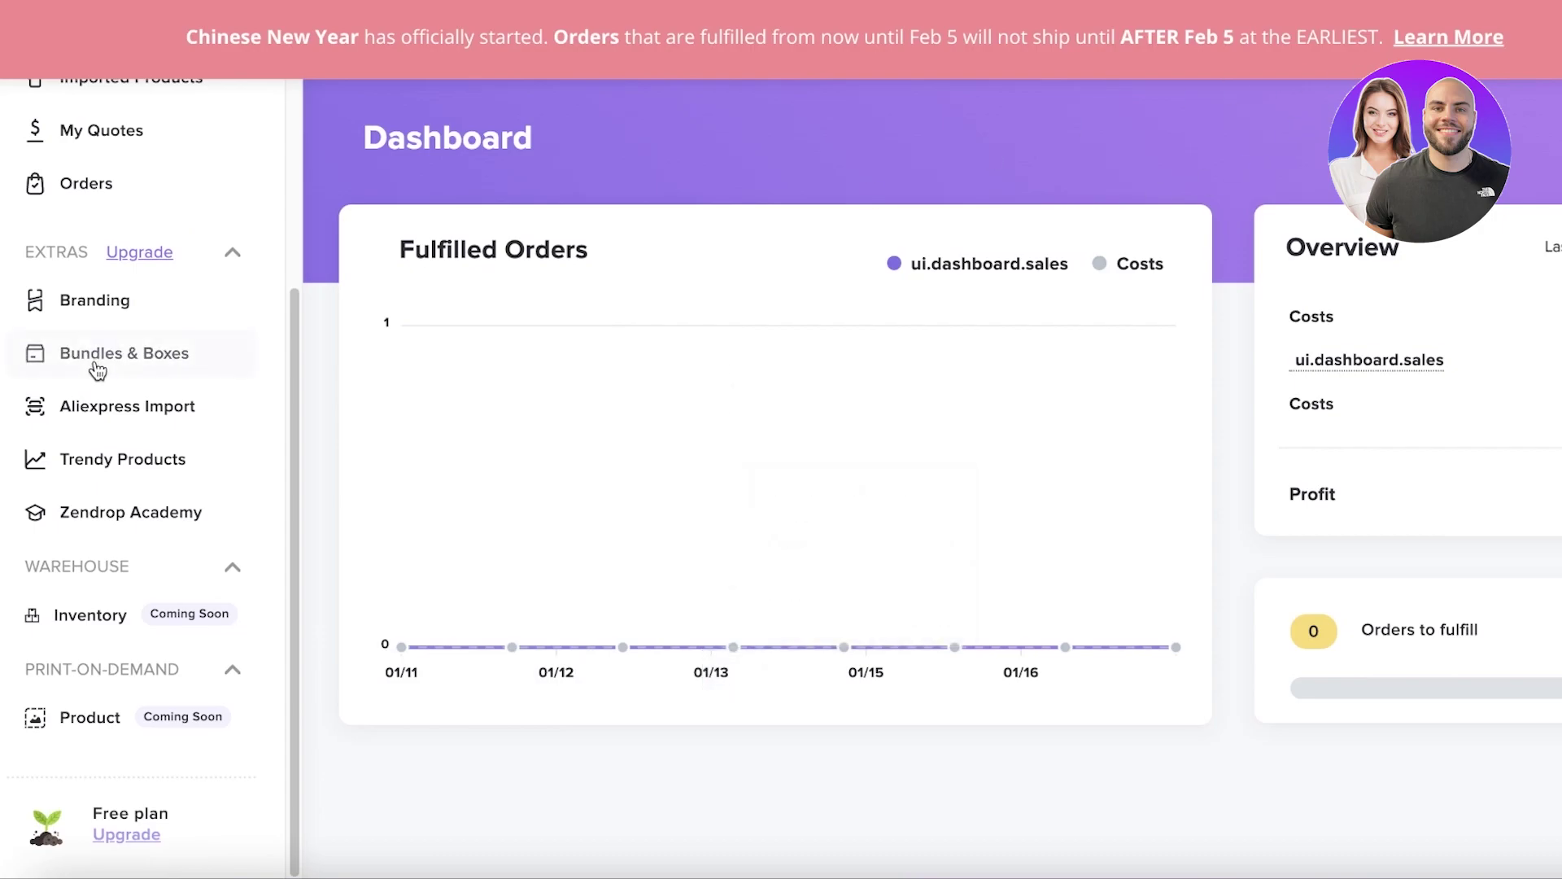
{"action": "scroll", "coordinate": [101, 362], "scroll_direction": "up", "scroll_amount": 3}
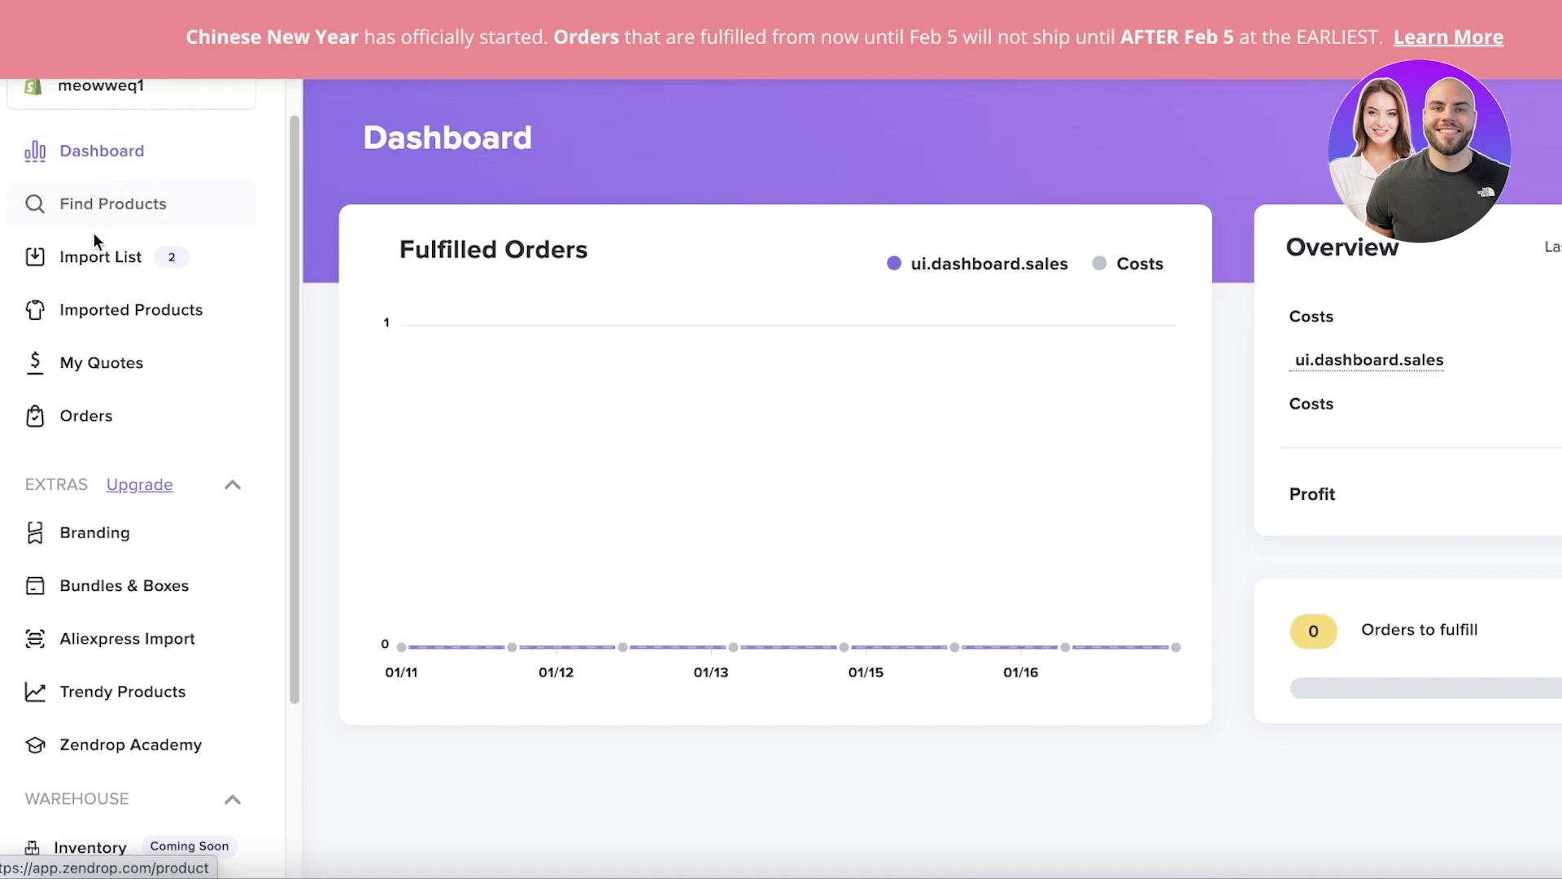
Step: Look over the Orders page and collapse the Extras and Warehouse groups in the navigation
{"action": "left_click", "coordinate": [96, 418]}
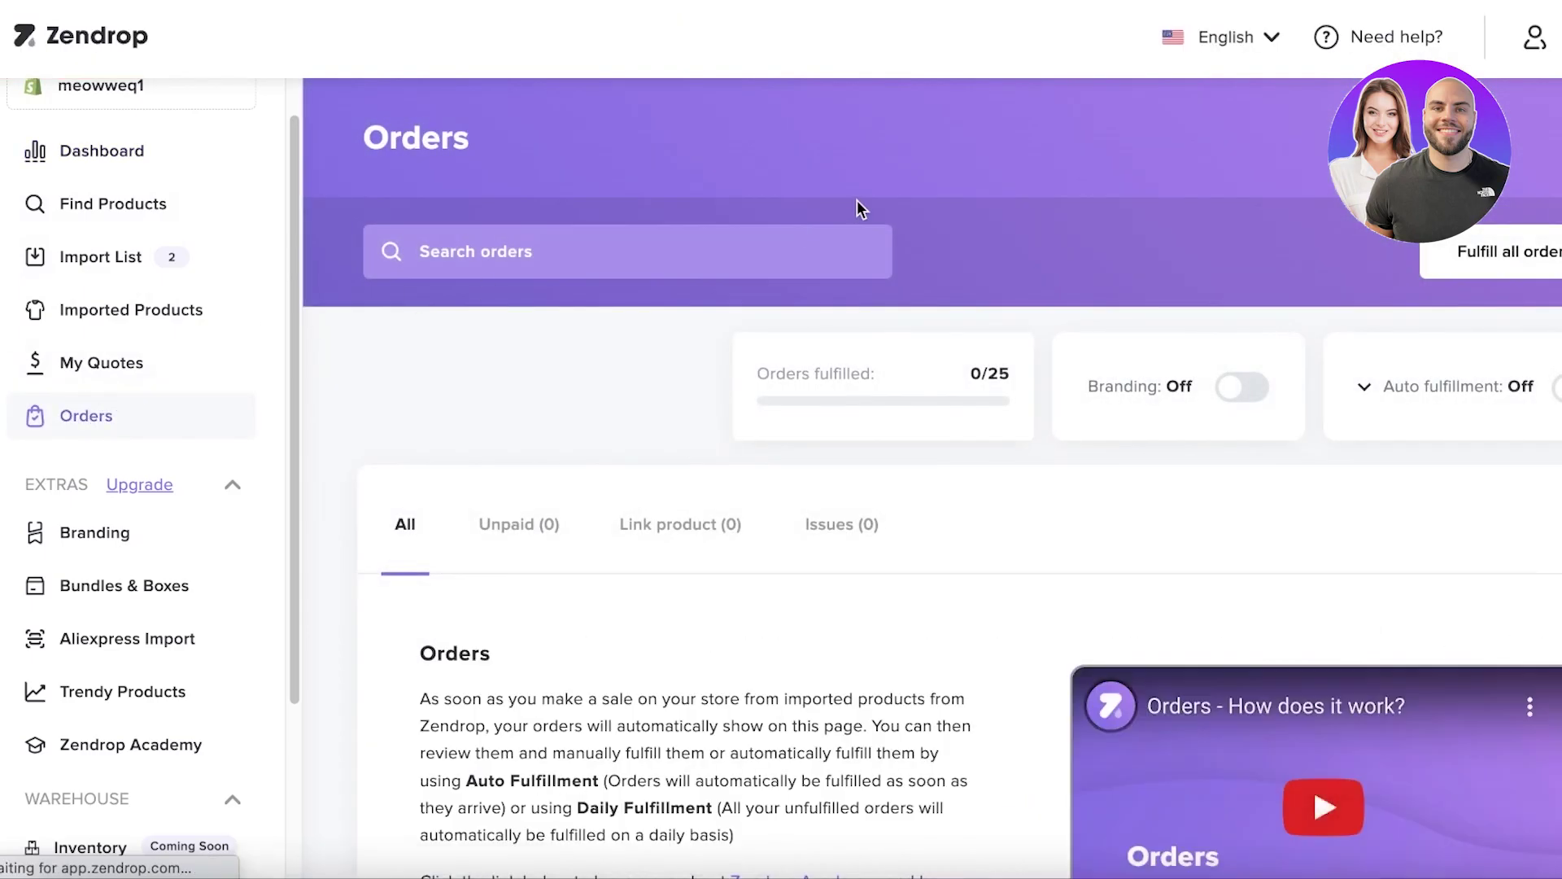
{"action": "scroll", "coordinate": [857, 203], "scroll_direction": "down", "scroll_amount": 3}
{"action": "scroll", "coordinate": [846, 210], "scroll_direction": "up", "scroll_amount": 3}
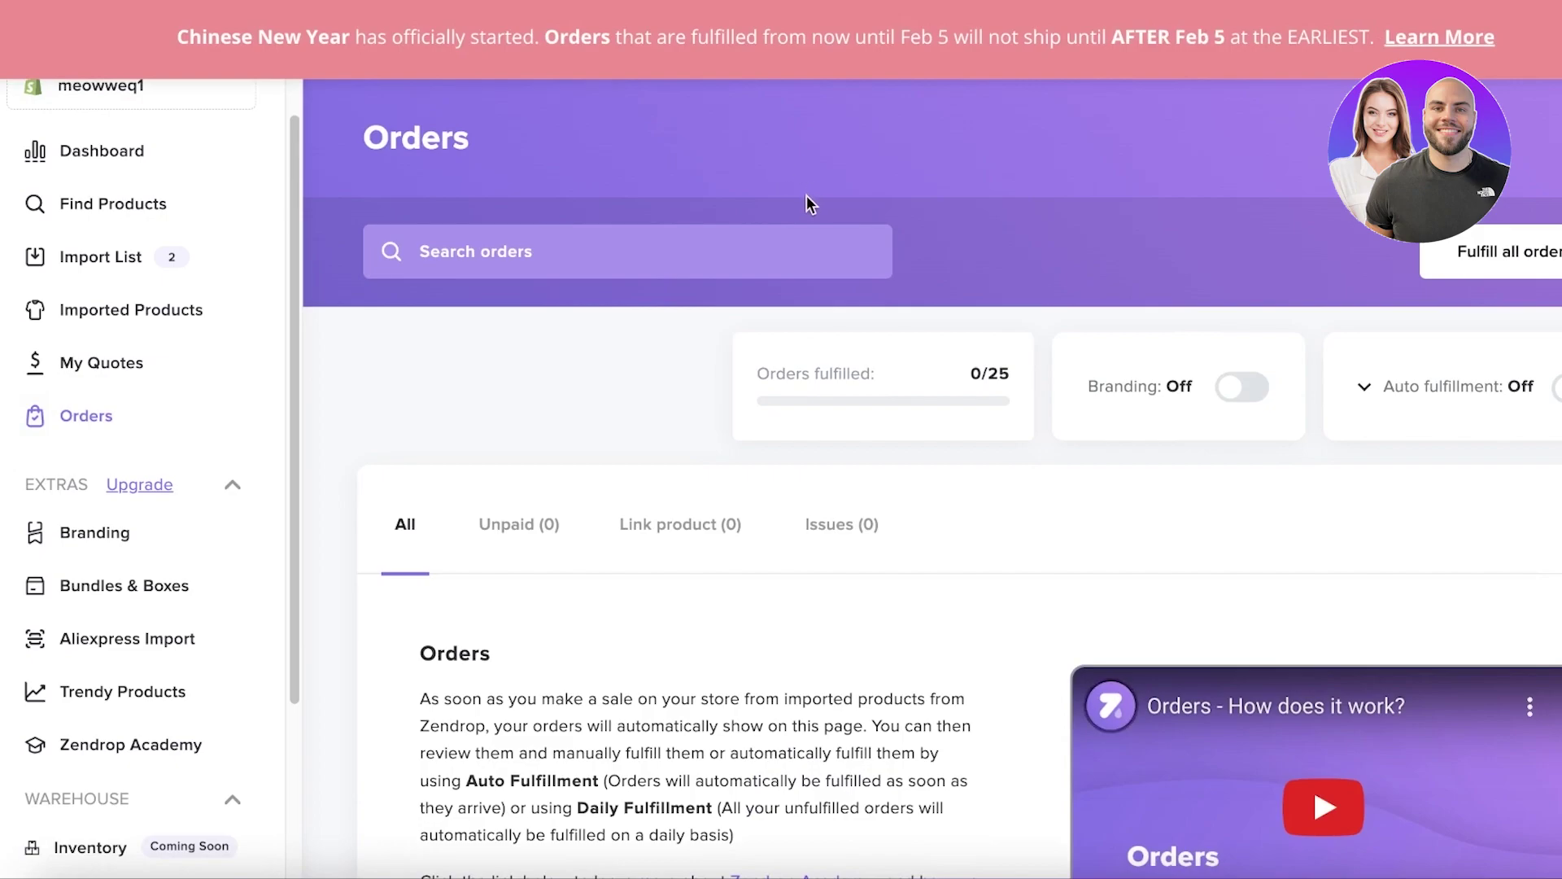
{"action": "scroll", "coordinate": [316, 403], "scroll_direction": "down", "scroll_amount": 2}
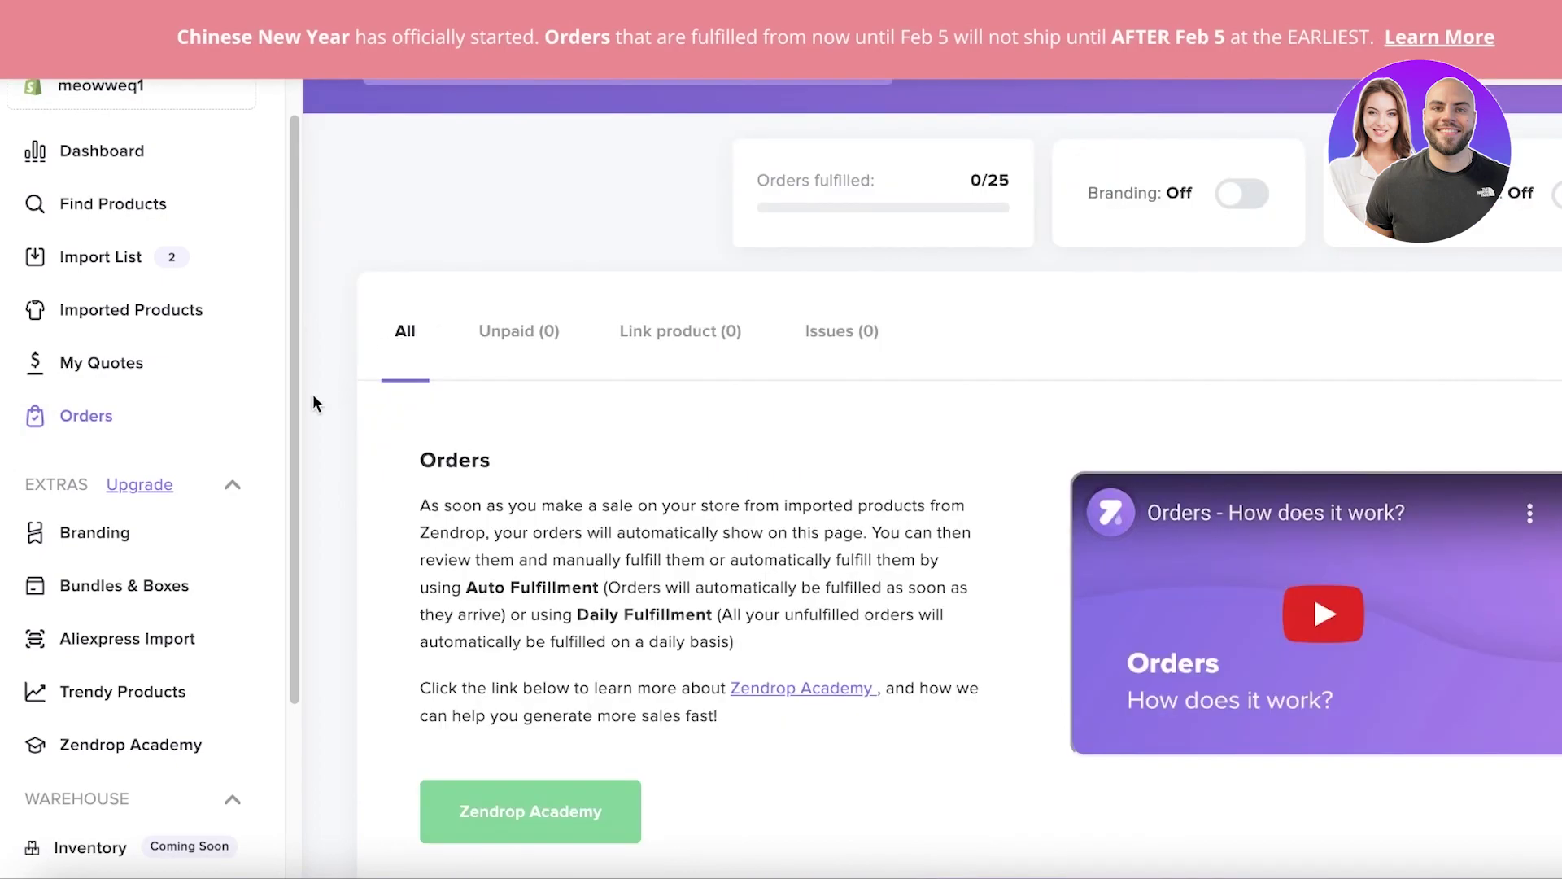
{"action": "left_click", "coordinate": [232, 487]}
{"action": "left_click", "coordinate": [233, 561]}
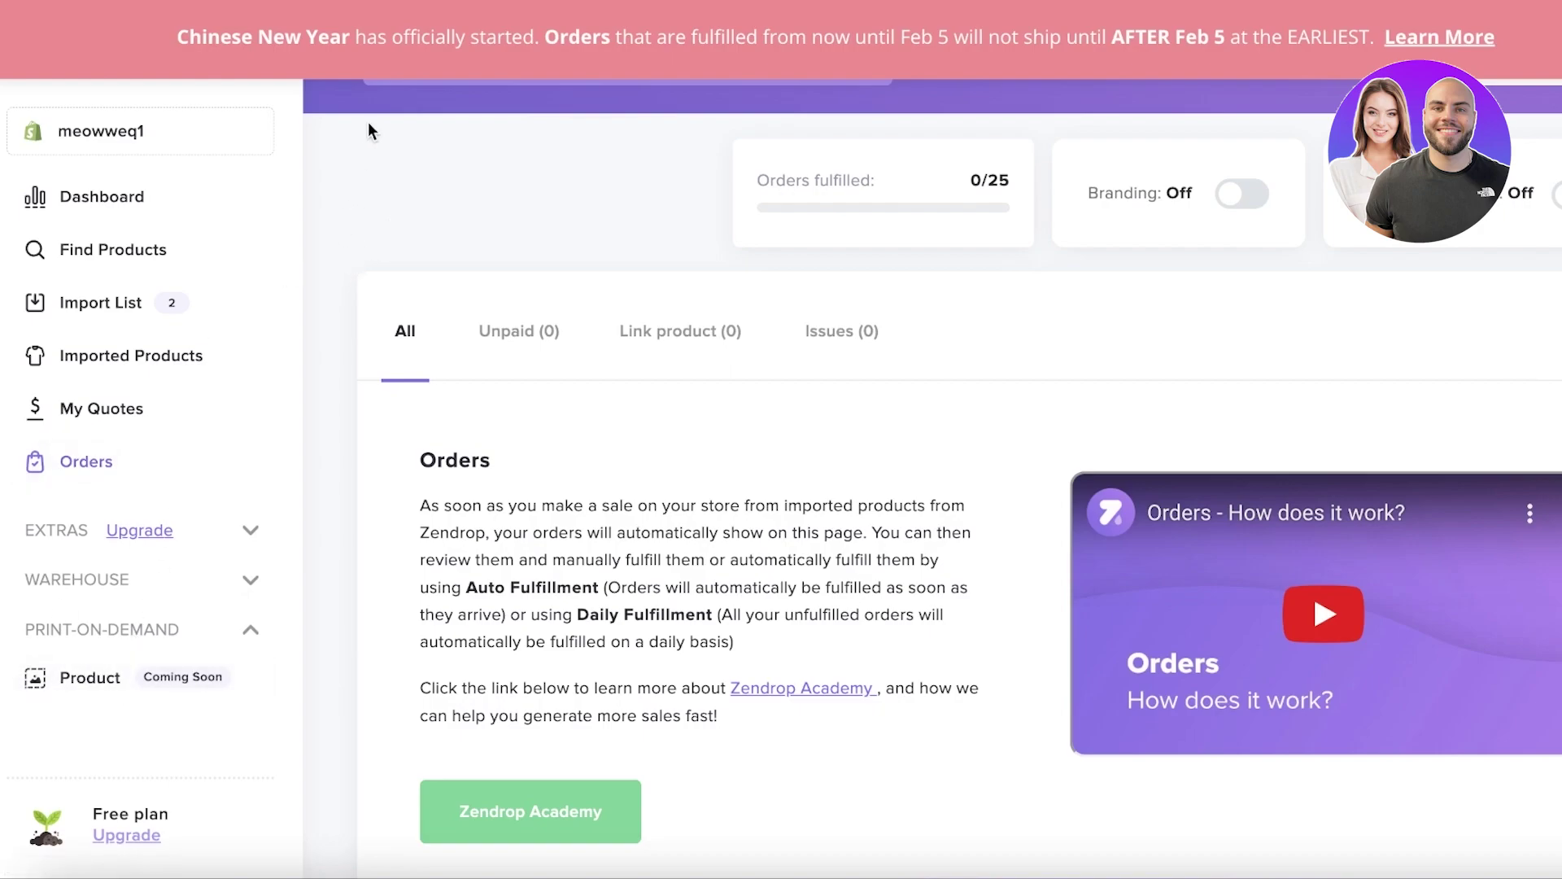
Step: Check the Imported Products page and look through the products waiting in the Import List
{"action": "left_click", "coordinate": [105, 357]}
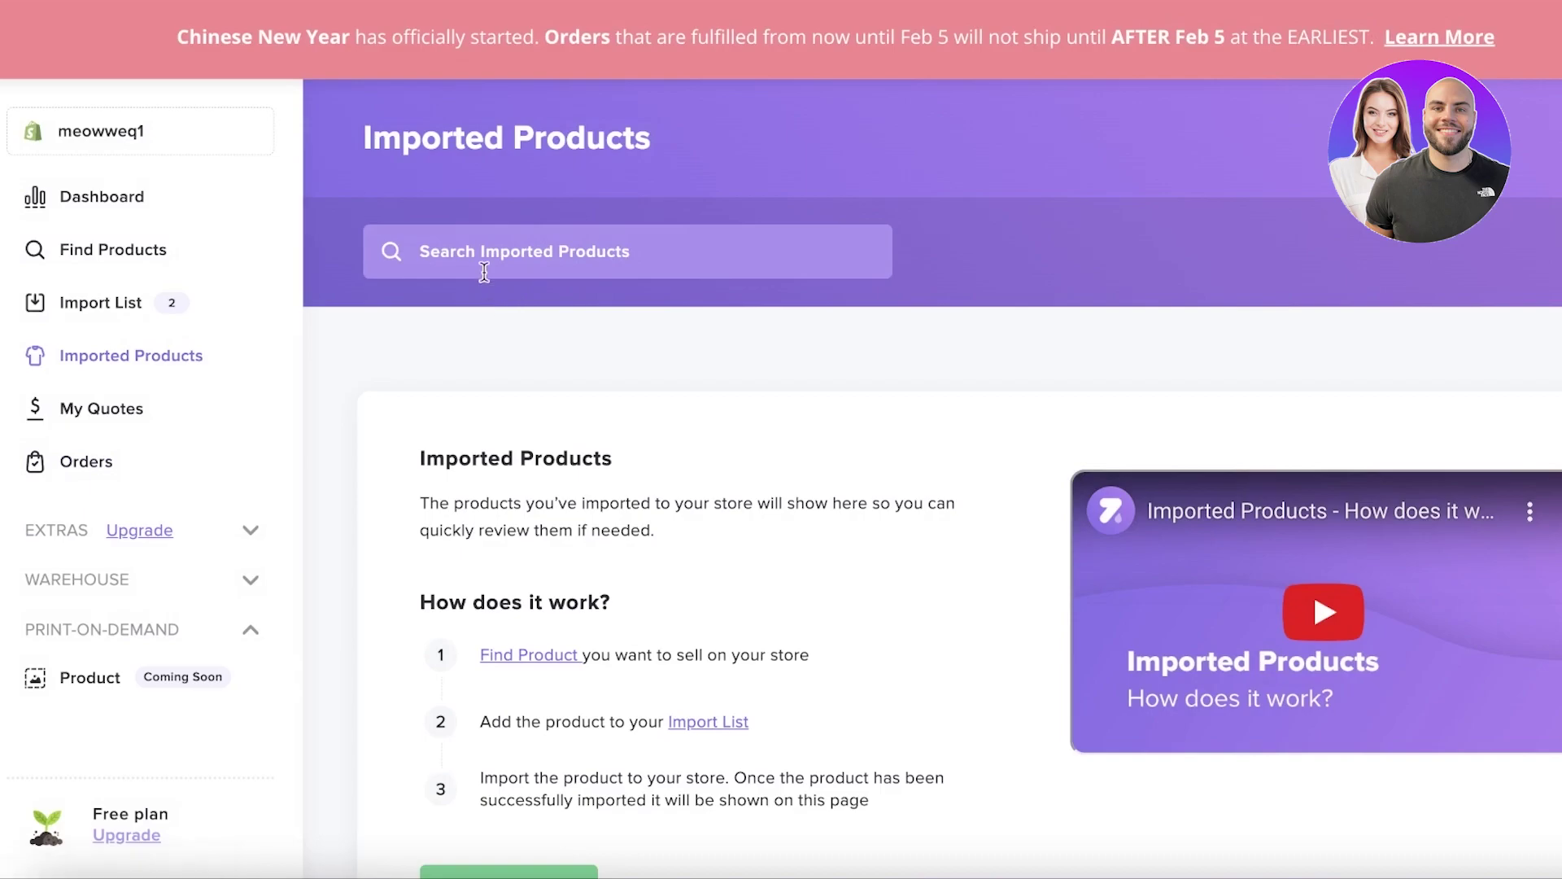
{"action": "left_click", "coordinate": [52, 304]}
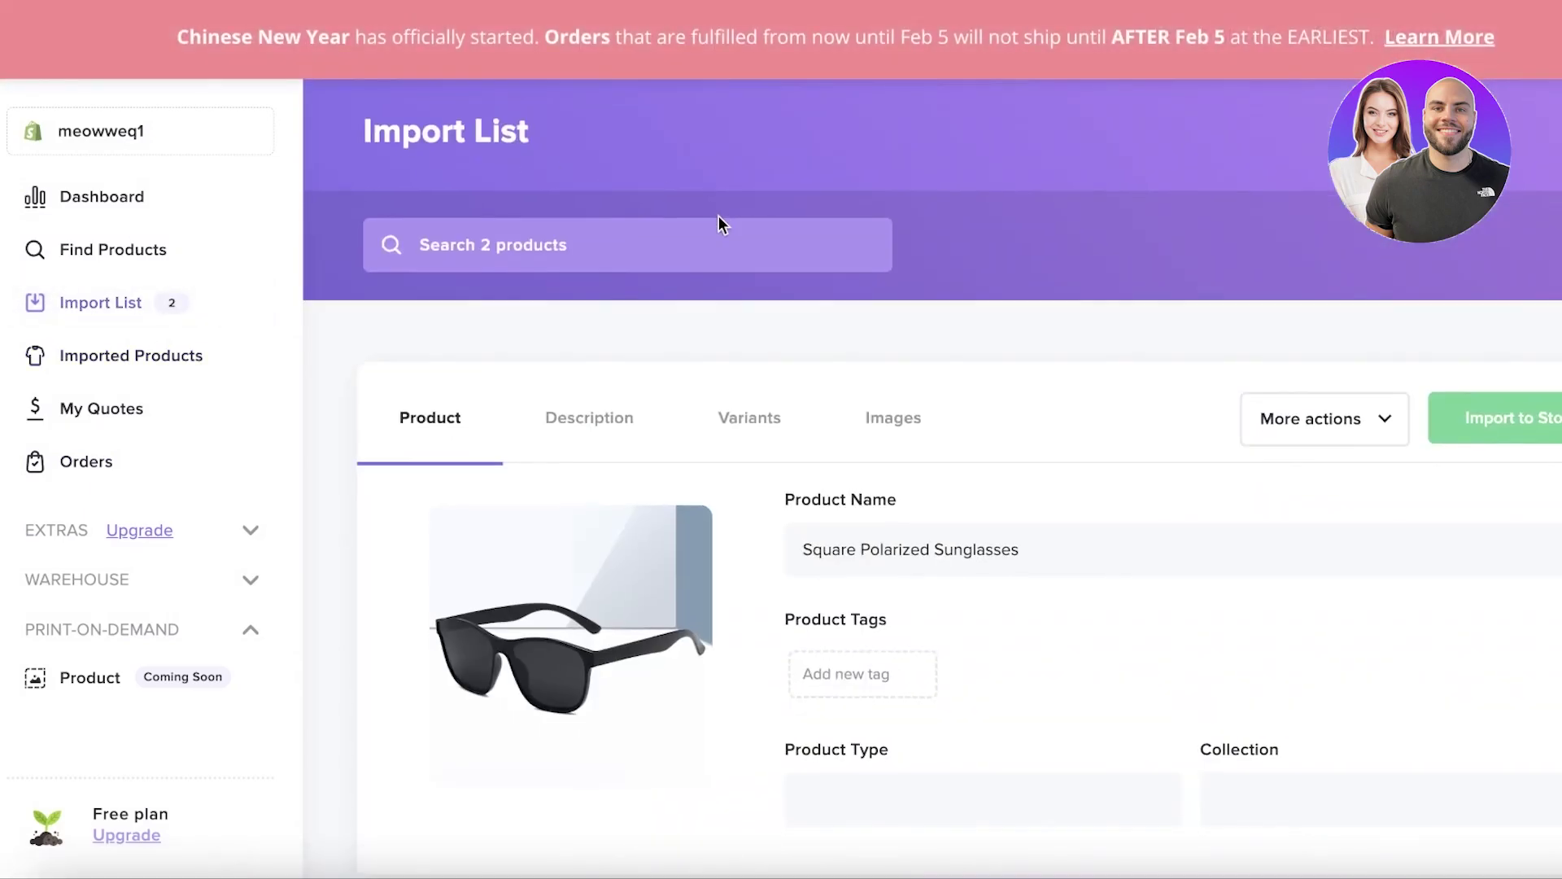
{"action": "scroll", "coordinate": [722, 215], "scroll_direction": "down", "scroll_amount": 6}
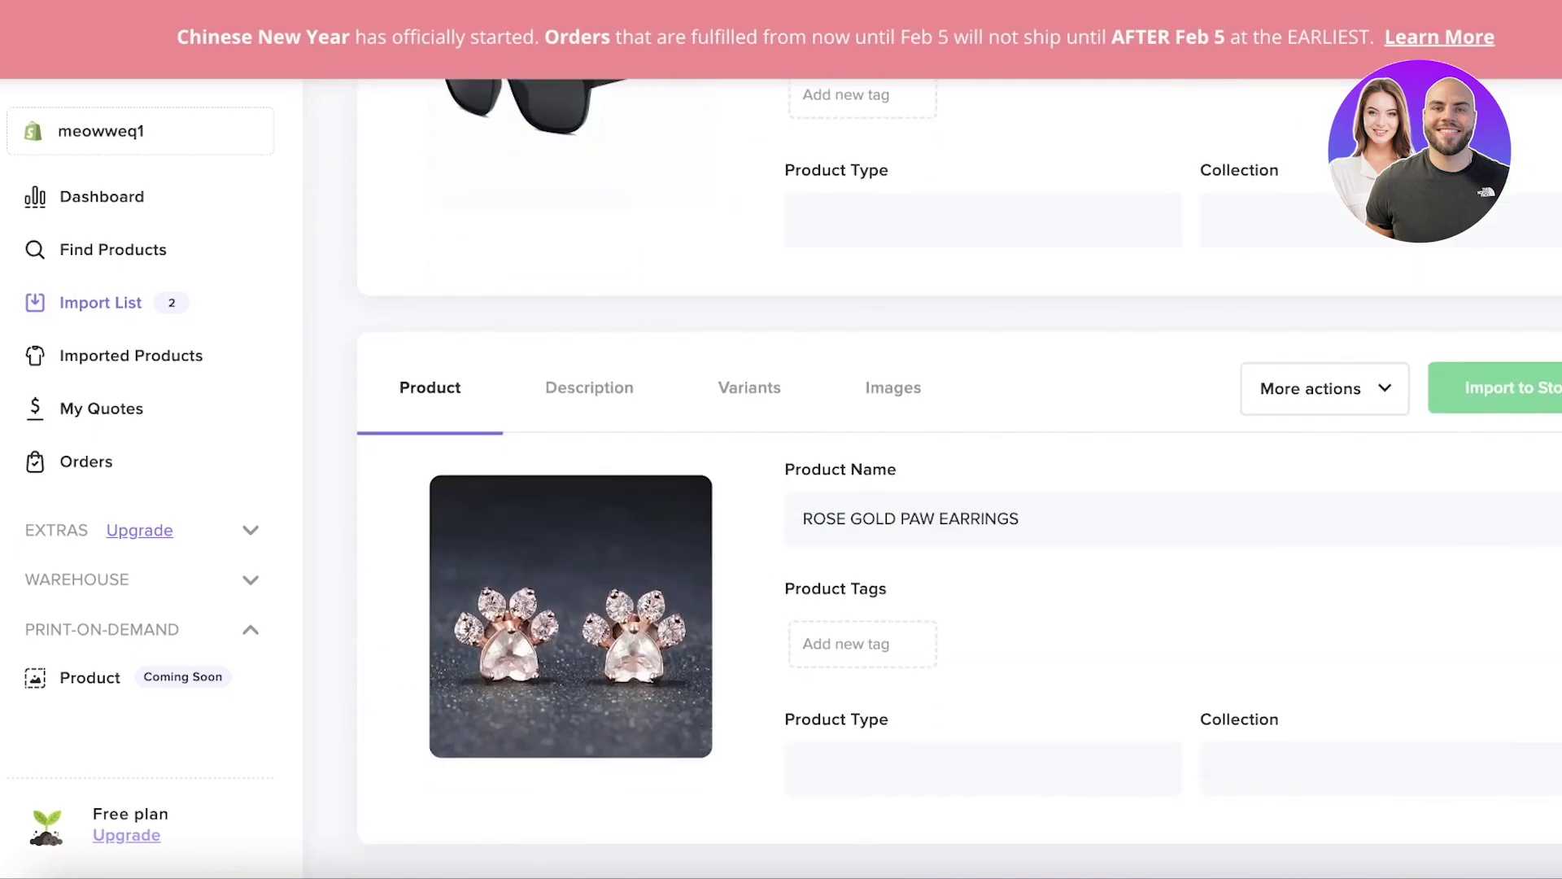
{"action": "scroll", "coordinate": [804, 238], "scroll_direction": "up", "scroll_amount": 6}
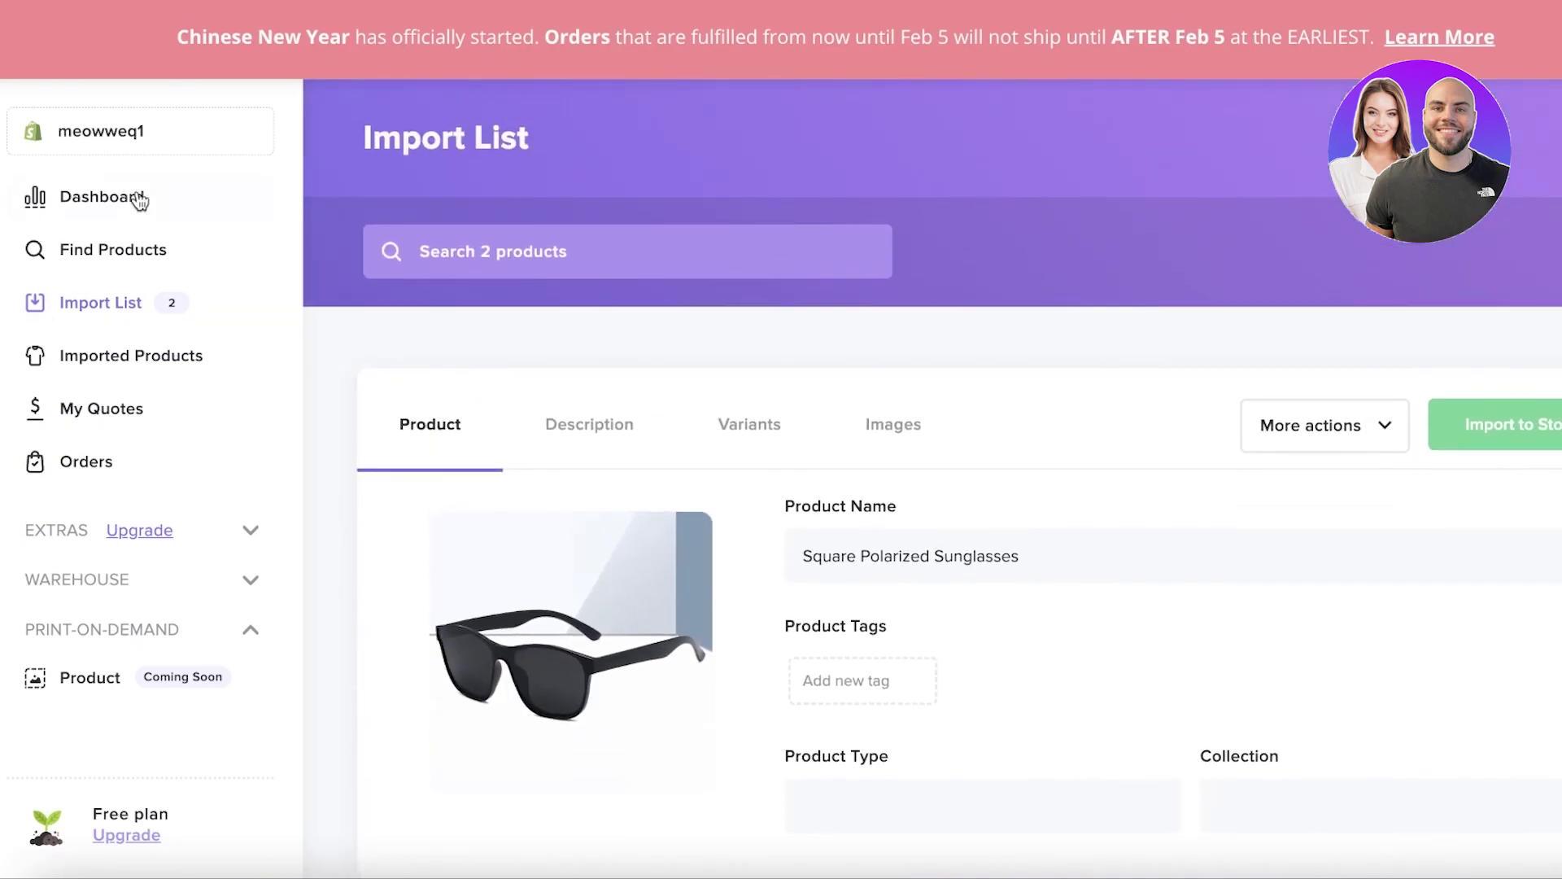
Step: Return to the Zendrop dashboard, check the account menu and follow the meowweq1 store link
{"action": "left_click", "coordinate": [138, 198]}
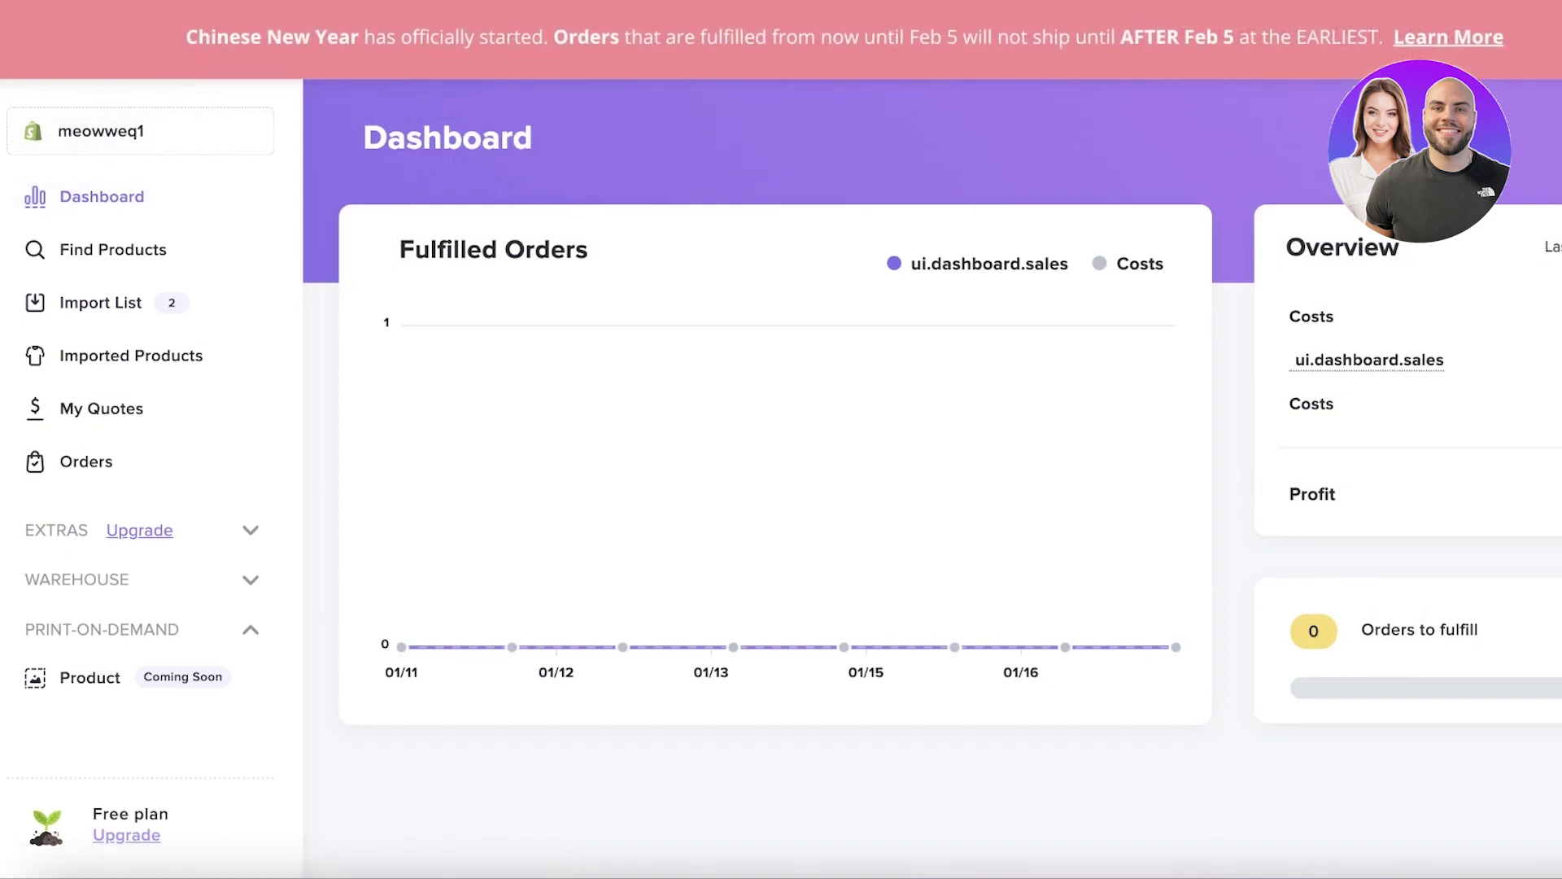
{"action": "left_click", "coordinate": [1498, 34]}
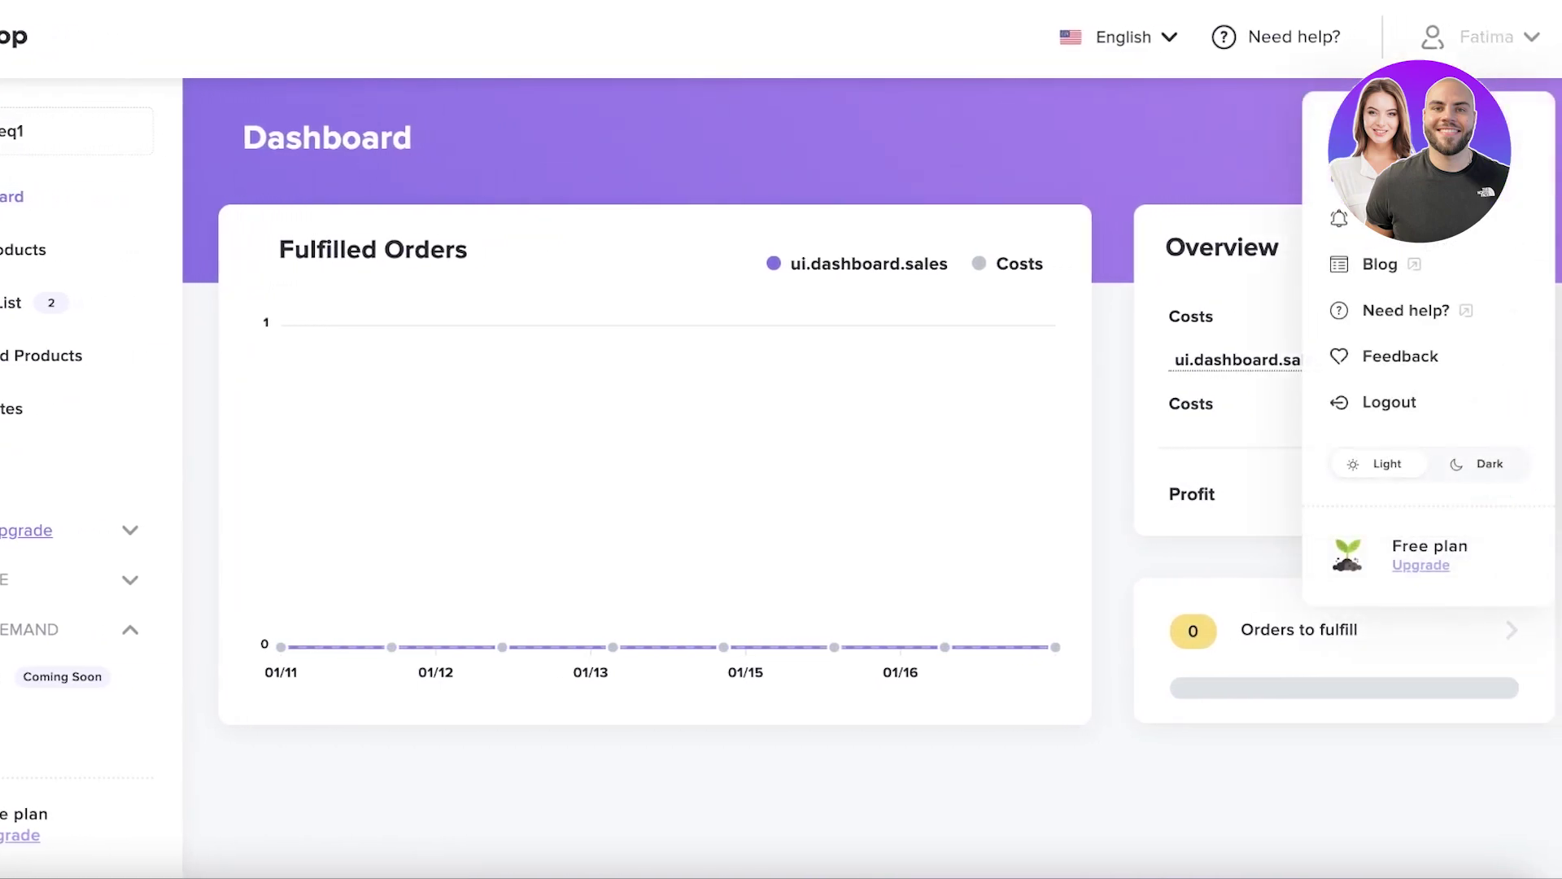
{"action": "left_click", "coordinate": [1115, 208]}
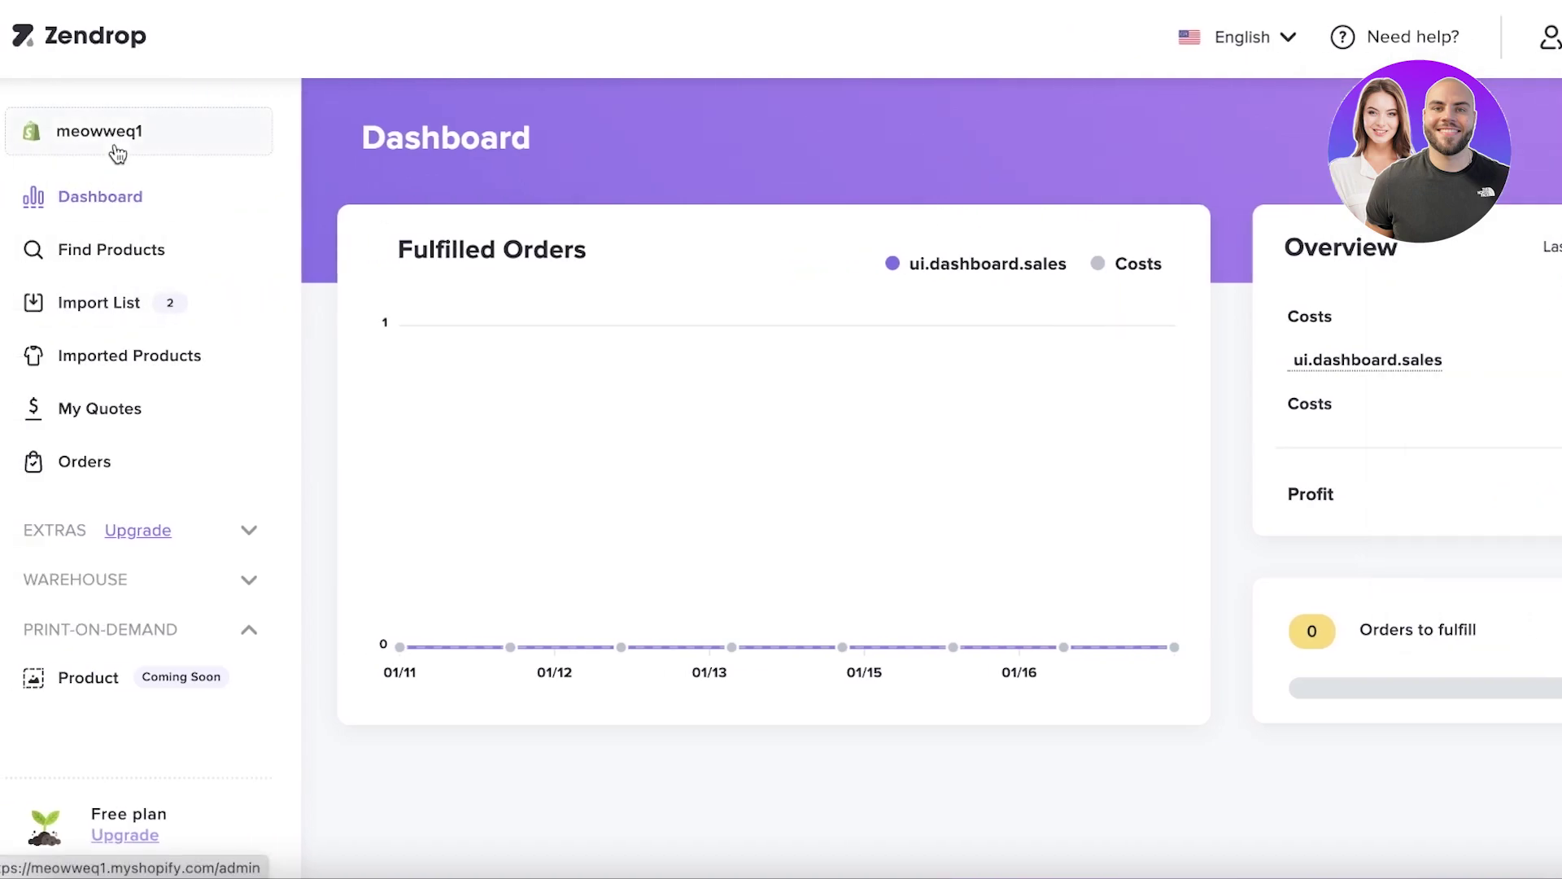
{"action": "left_click", "coordinate": [115, 145]}
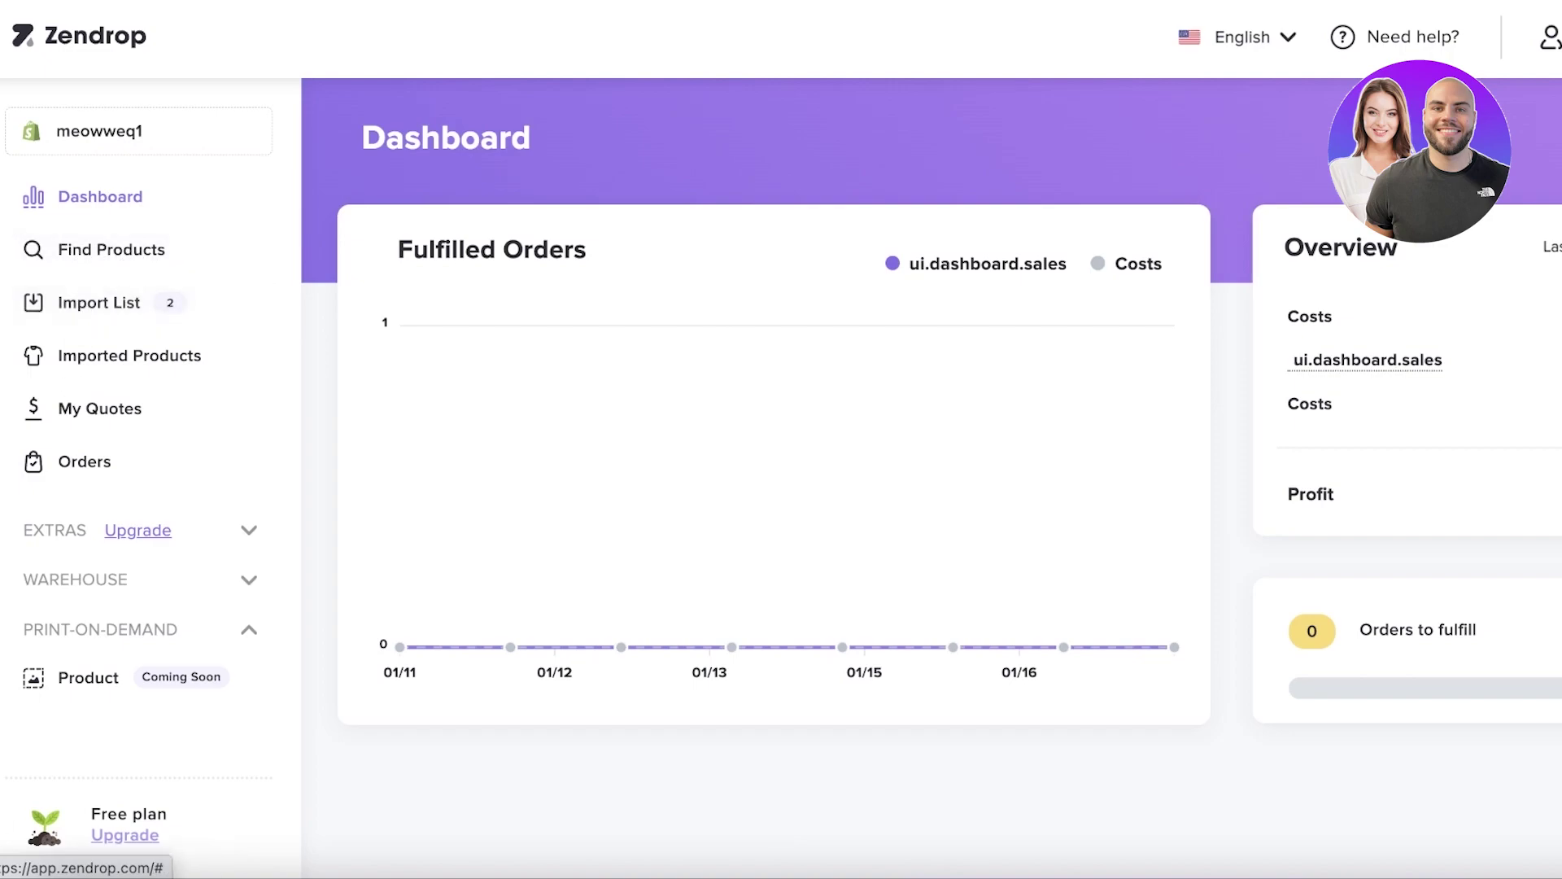
Step: Compare the benefits and prices of the Zendrop plans, dismissing the free upgrade offer
{"action": "left_click", "coordinate": [124, 835]}
{"action": "scroll", "coordinate": [627, 407], "scroll_direction": "down", "scroll_amount": 2}
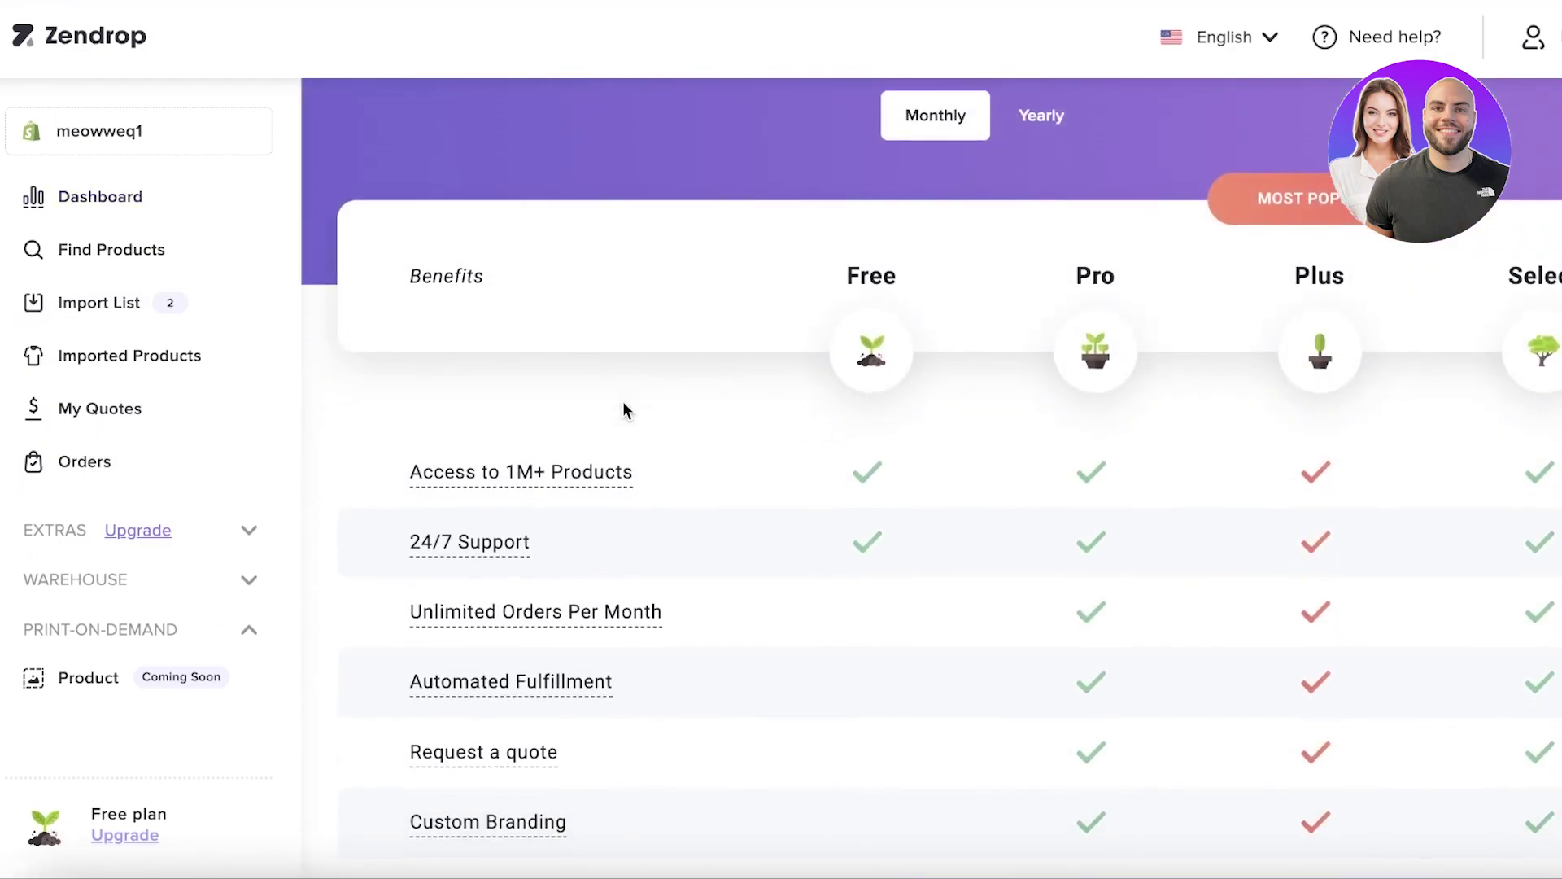
{"action": "mouse_move", "coordinate": [564, 429]}
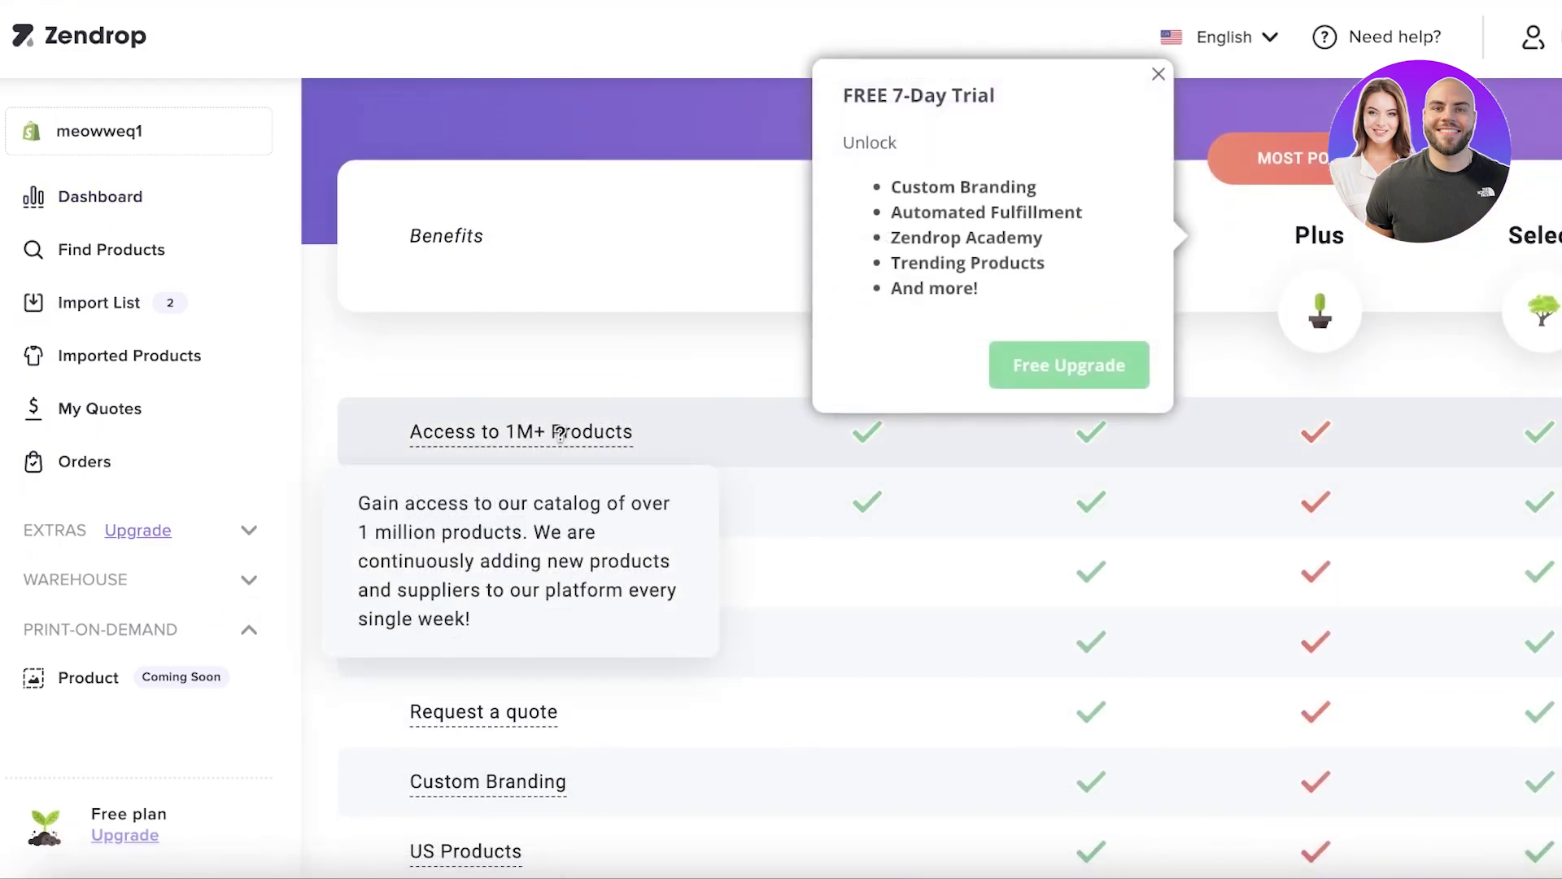
{"action": "left_click", "coordinate": [1030, 361]}
{"action": "scroll", "coordinate": [656, 422], "scroll_direction": "down", "scroll_amount": 10}
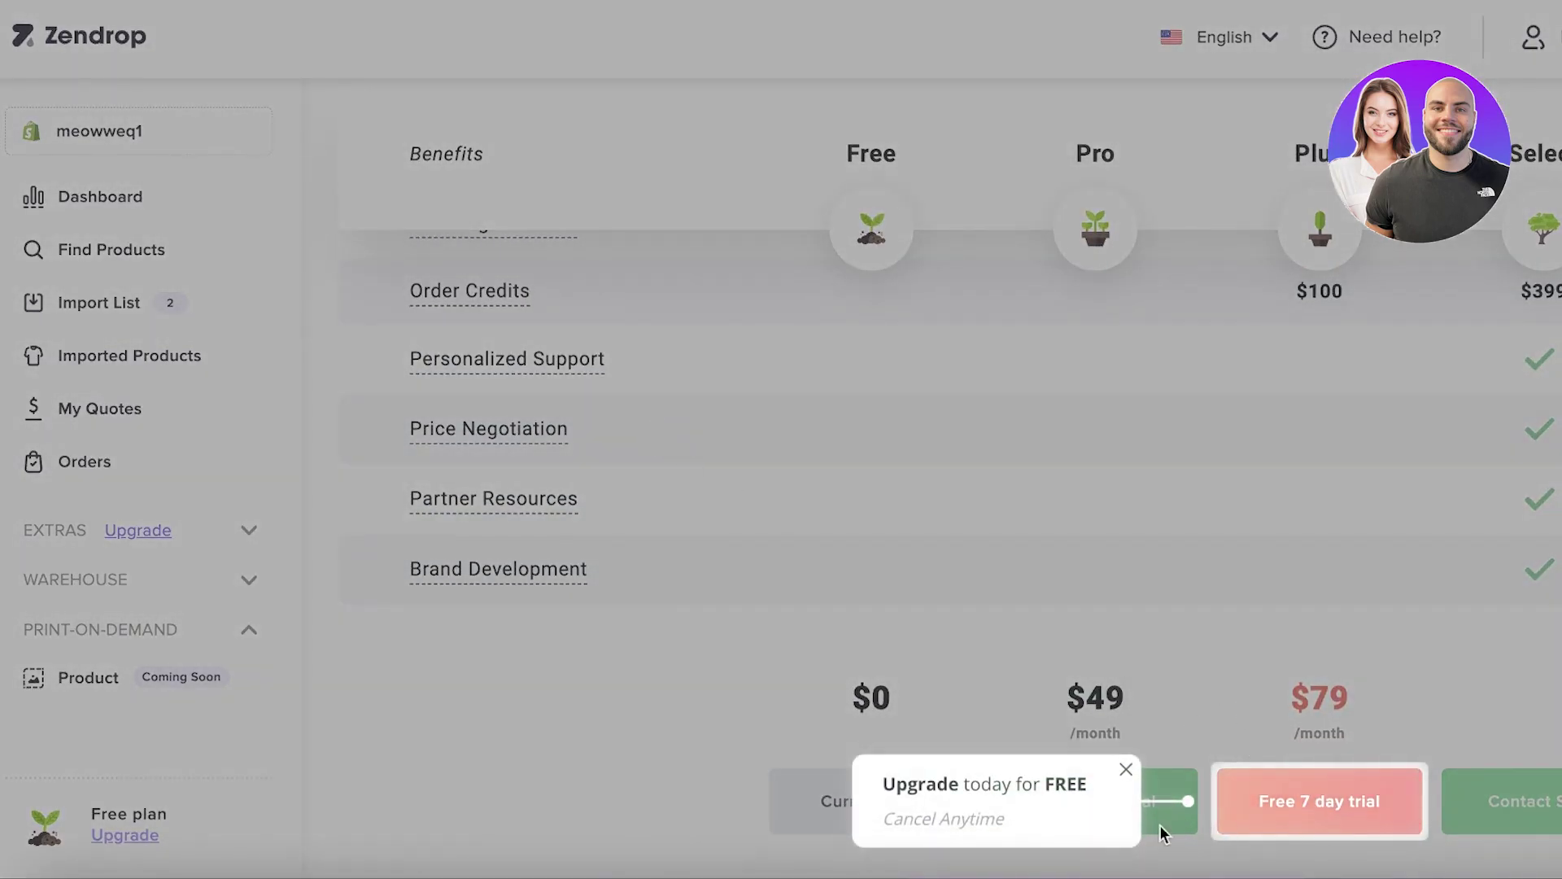
{"action": "left_click", "coordinate": [1126, 769]}
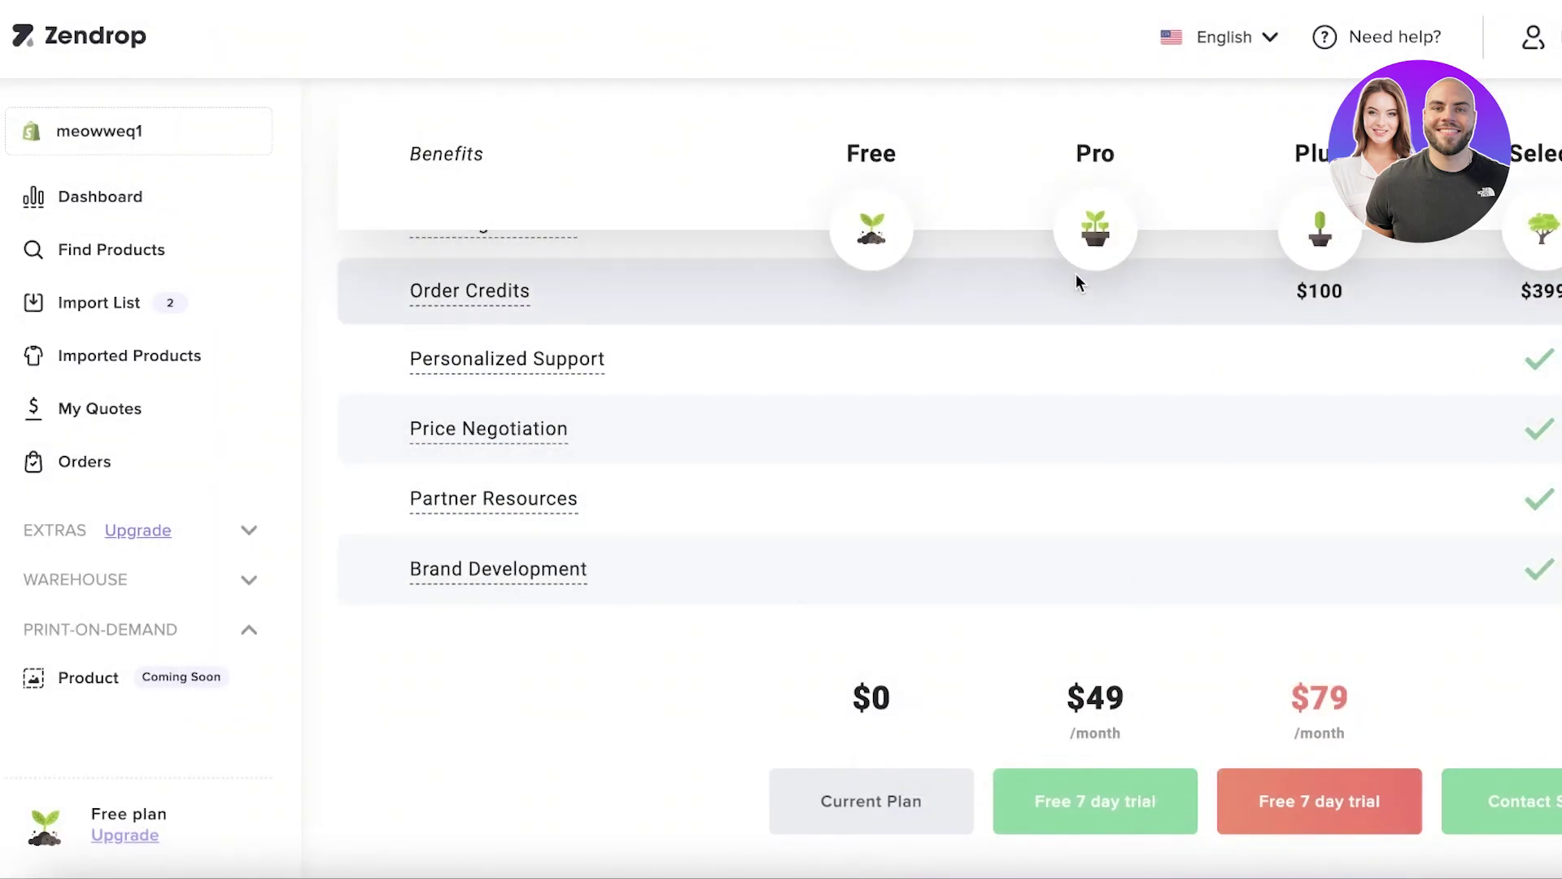
{"action": "scroll", "coordinate": [1079, 267], "scroll_direction": "up", "scroll_amount": 3}
Step: Go back to the dashboard and read the explanation of the sales figure in the Overview
{"action": "left_click", "coordinate": [103, 46]}
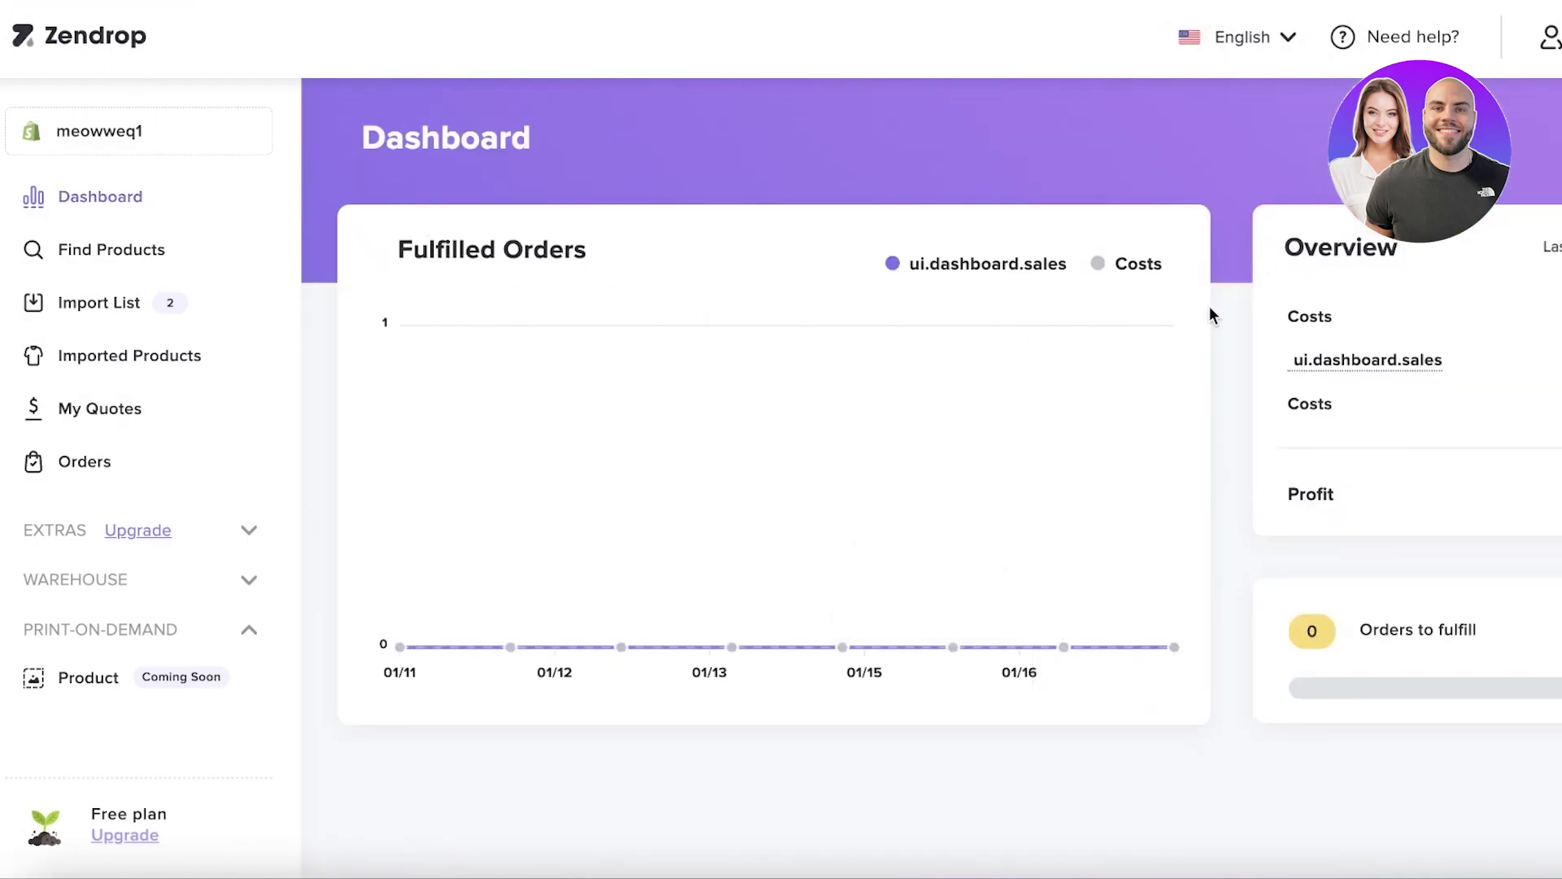
{"action": "mouse_move", "coordinate": [1311, 366]}
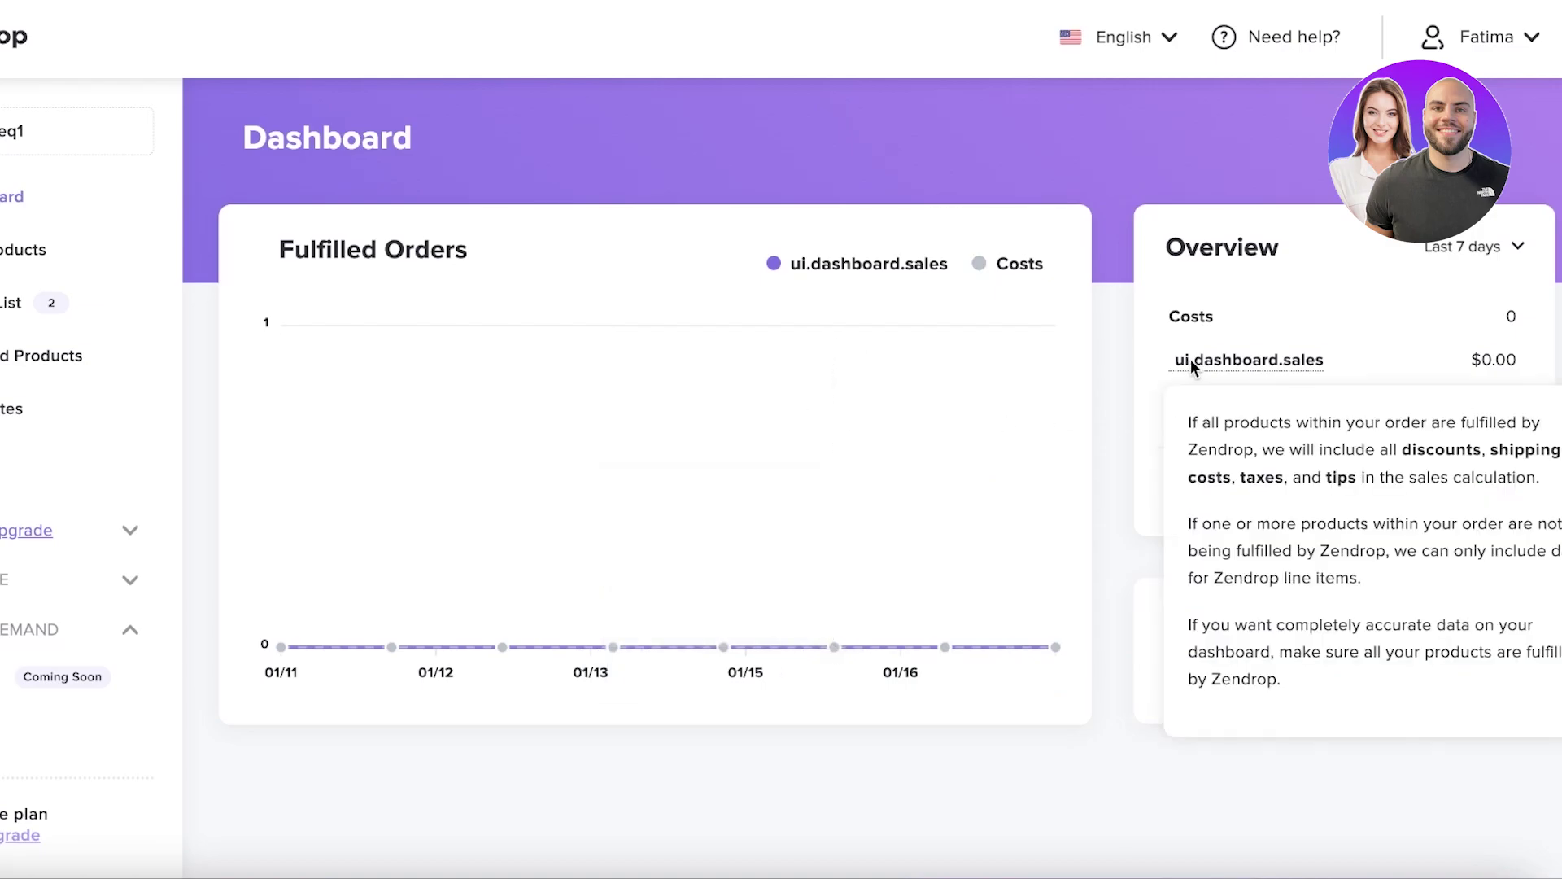
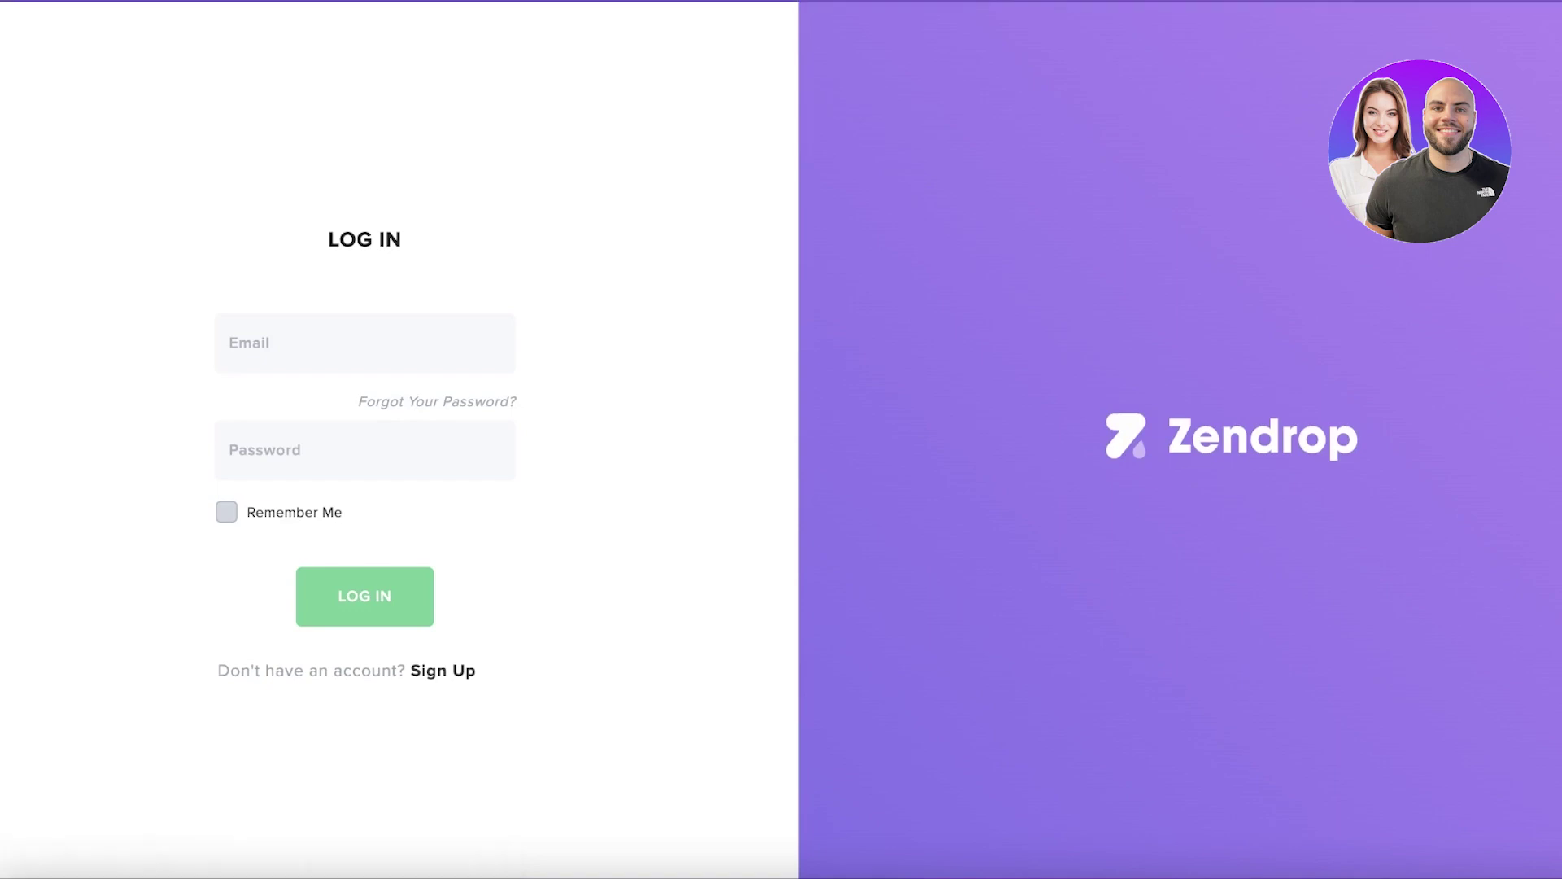
Step: Visit the Zendrop login form and the Import List, and browse the product catalog in Find Products
{"action": "left_click", "coordinate": [354, 324]}
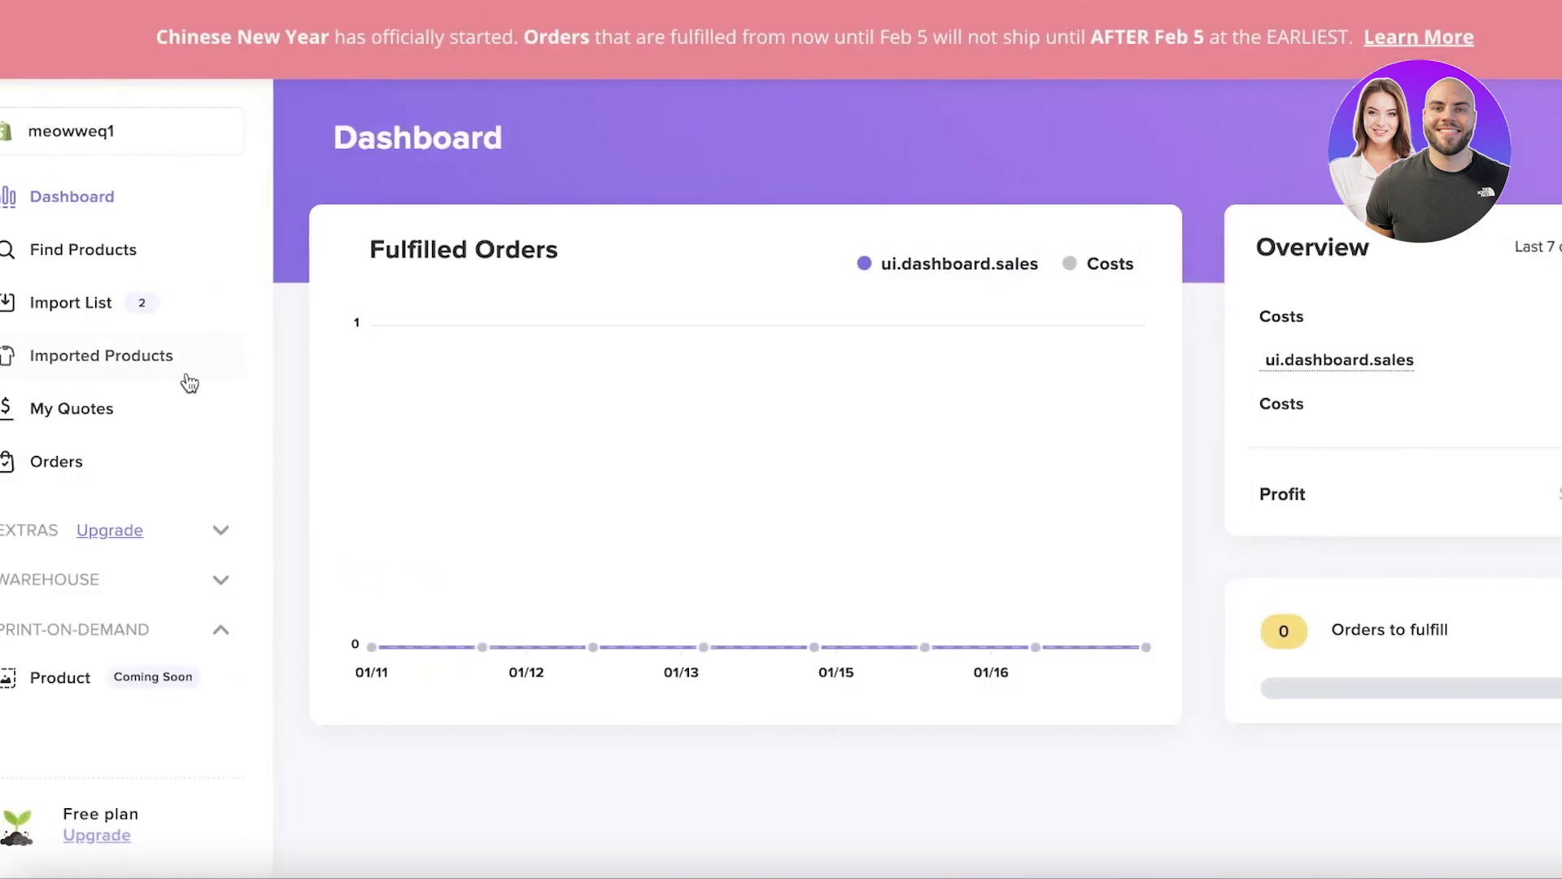
{"action": "left_click", "coordinate": [116, 303]}
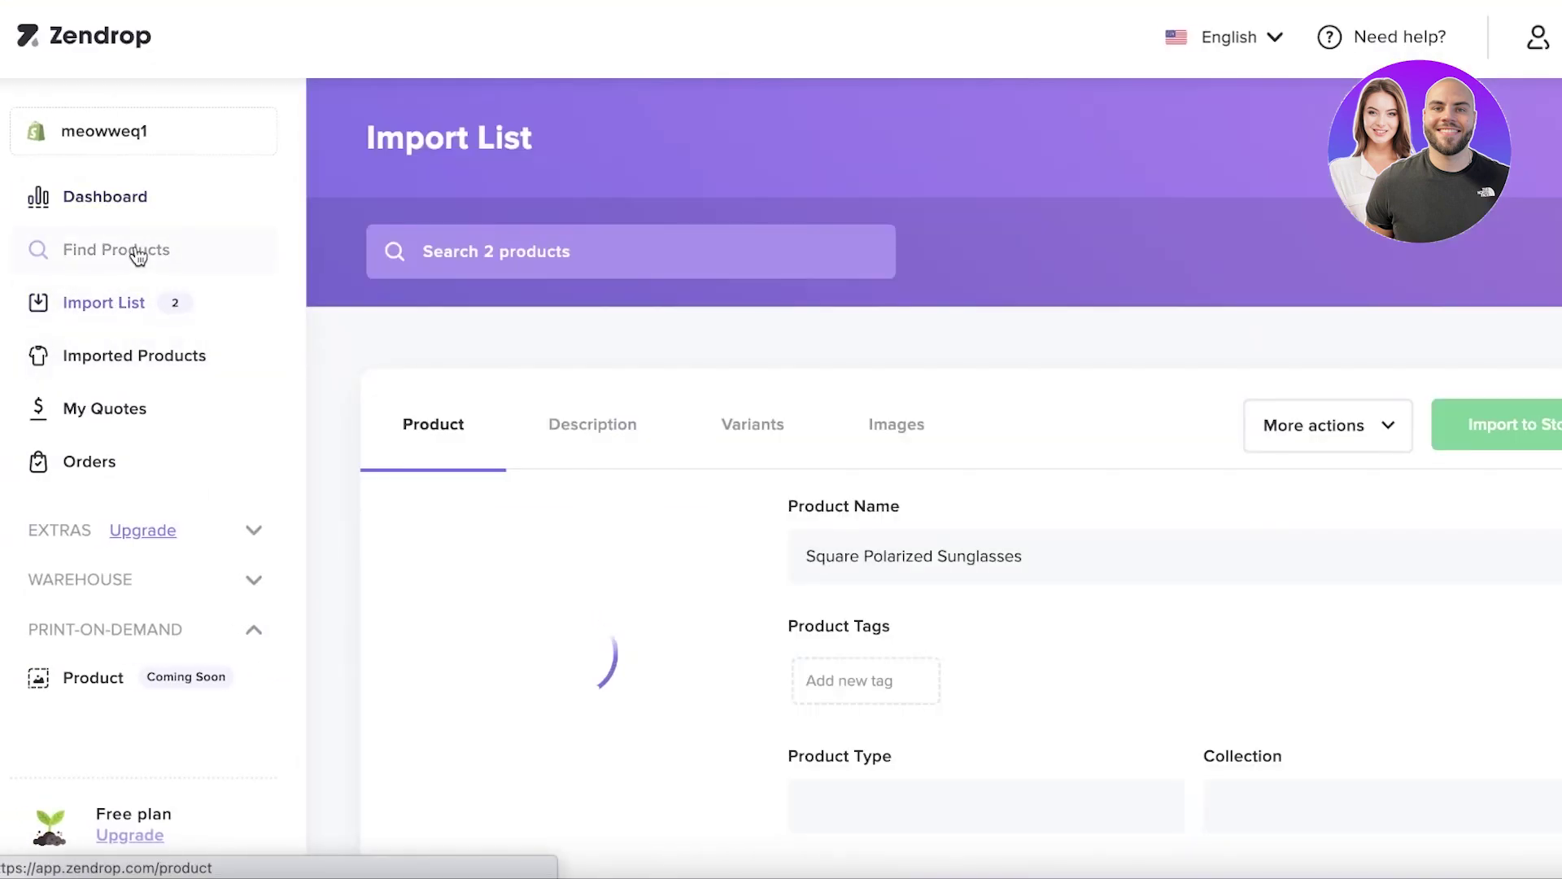
{"action": "left_click", "coordinate": [139, 250]}
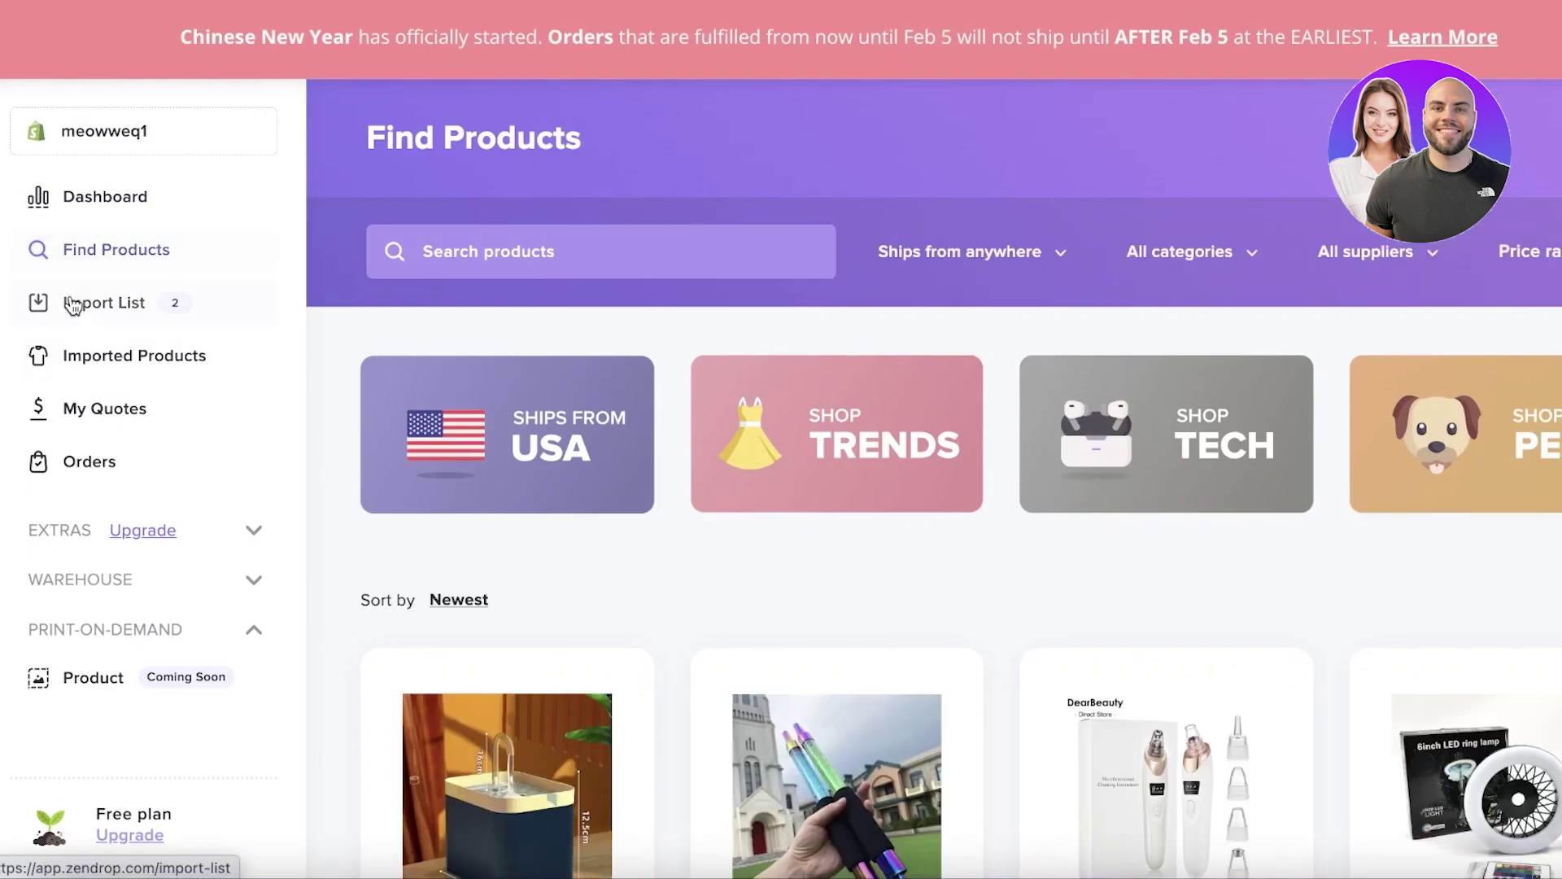
{"action": "scroll", "coordinate": [687, 314], "scroll_direction": "down", "scroll_amount": 10}
{"action": "scroll", "coordinate": [704, 324], "scroll_direction": "up", "scroll_amount": 9}
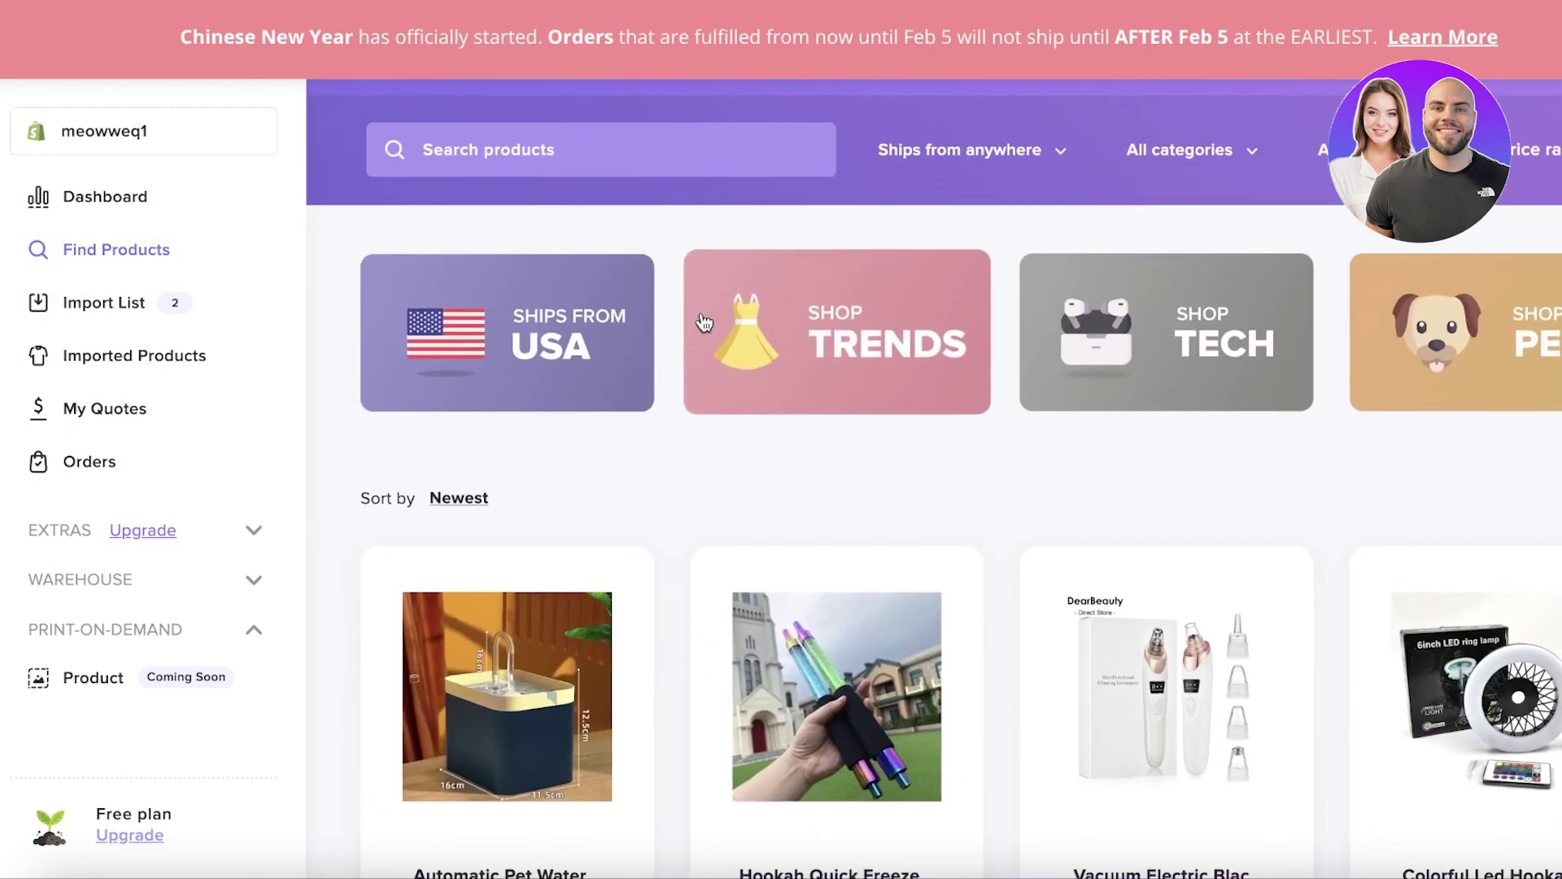
{"action": "scroll", "coordinate": [704, 323], "scroll_direction": "down", "scroll_amount": 1}
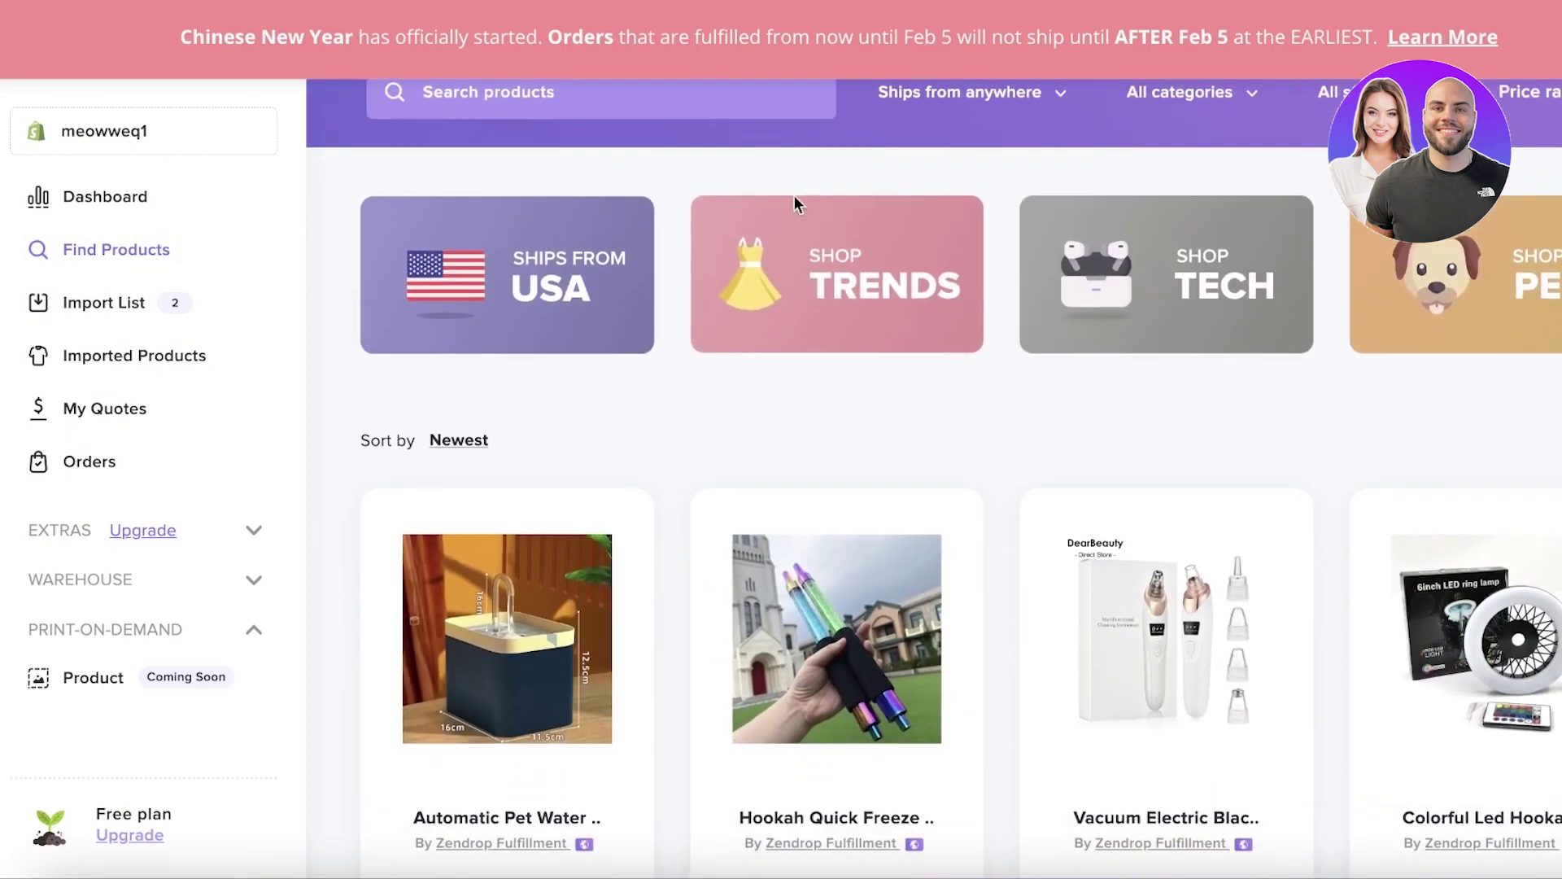
Step: Browse the newest products in the catalog and add the Vacuum Electric Blackhead Remover Cleaner to the import list
{"action": "scroll", "coordinate": [873, 280], "scroll_direction": "down", "scroll_amount": 5}
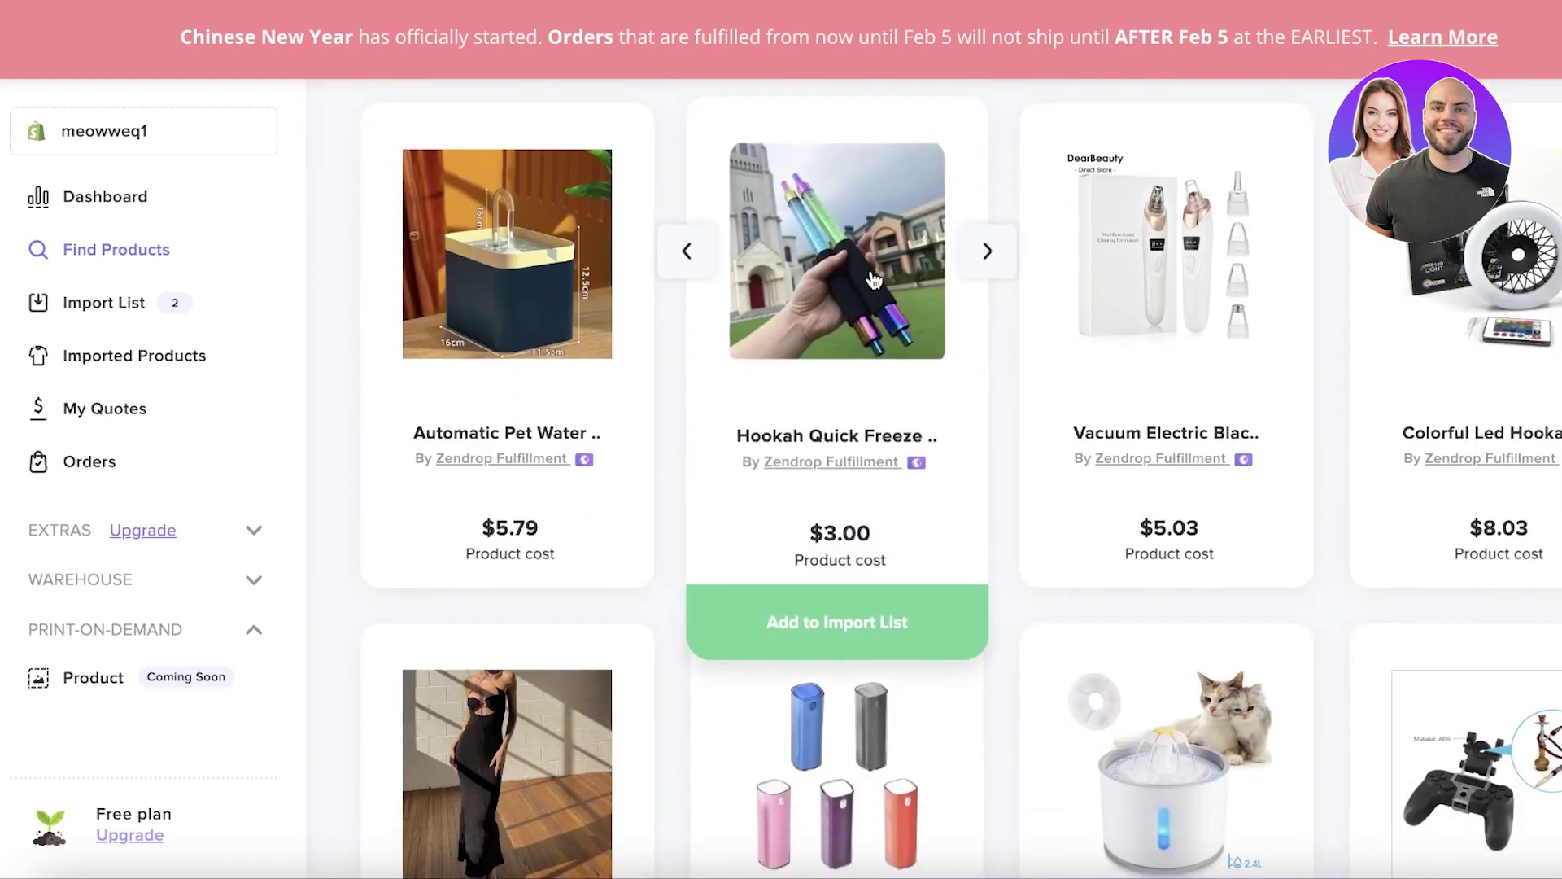
{"action": "scroll", "coordinate": [1114, 333], "scroll_direction": "down", "scroll_amount": 4}
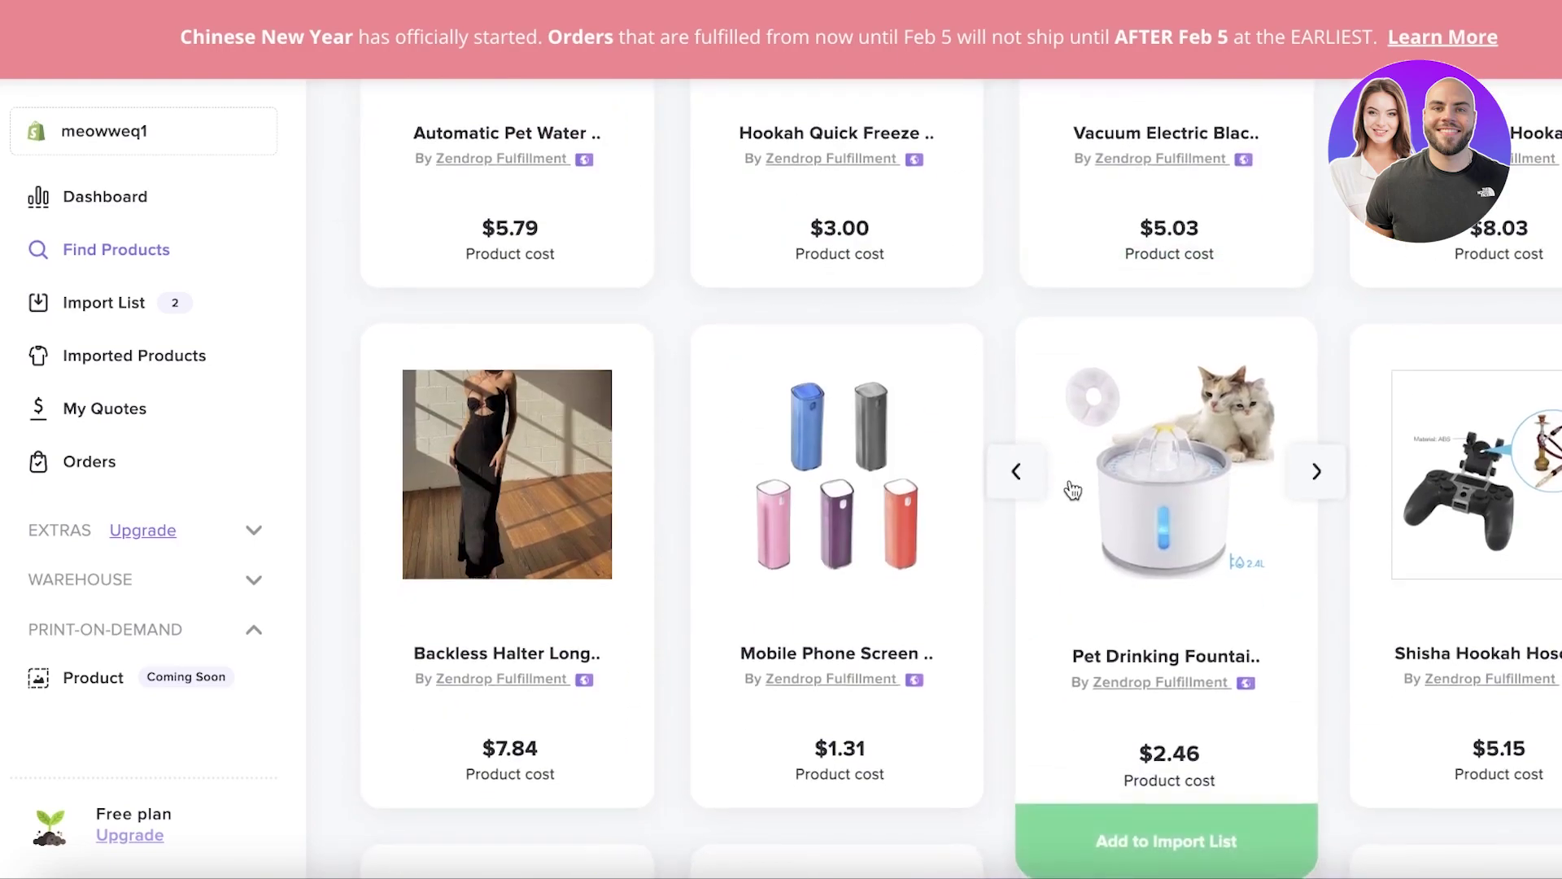
{"action": "scroll", "coordinate": [1115, 489], "scroll_direction": "down", "scroll_amount": 4}
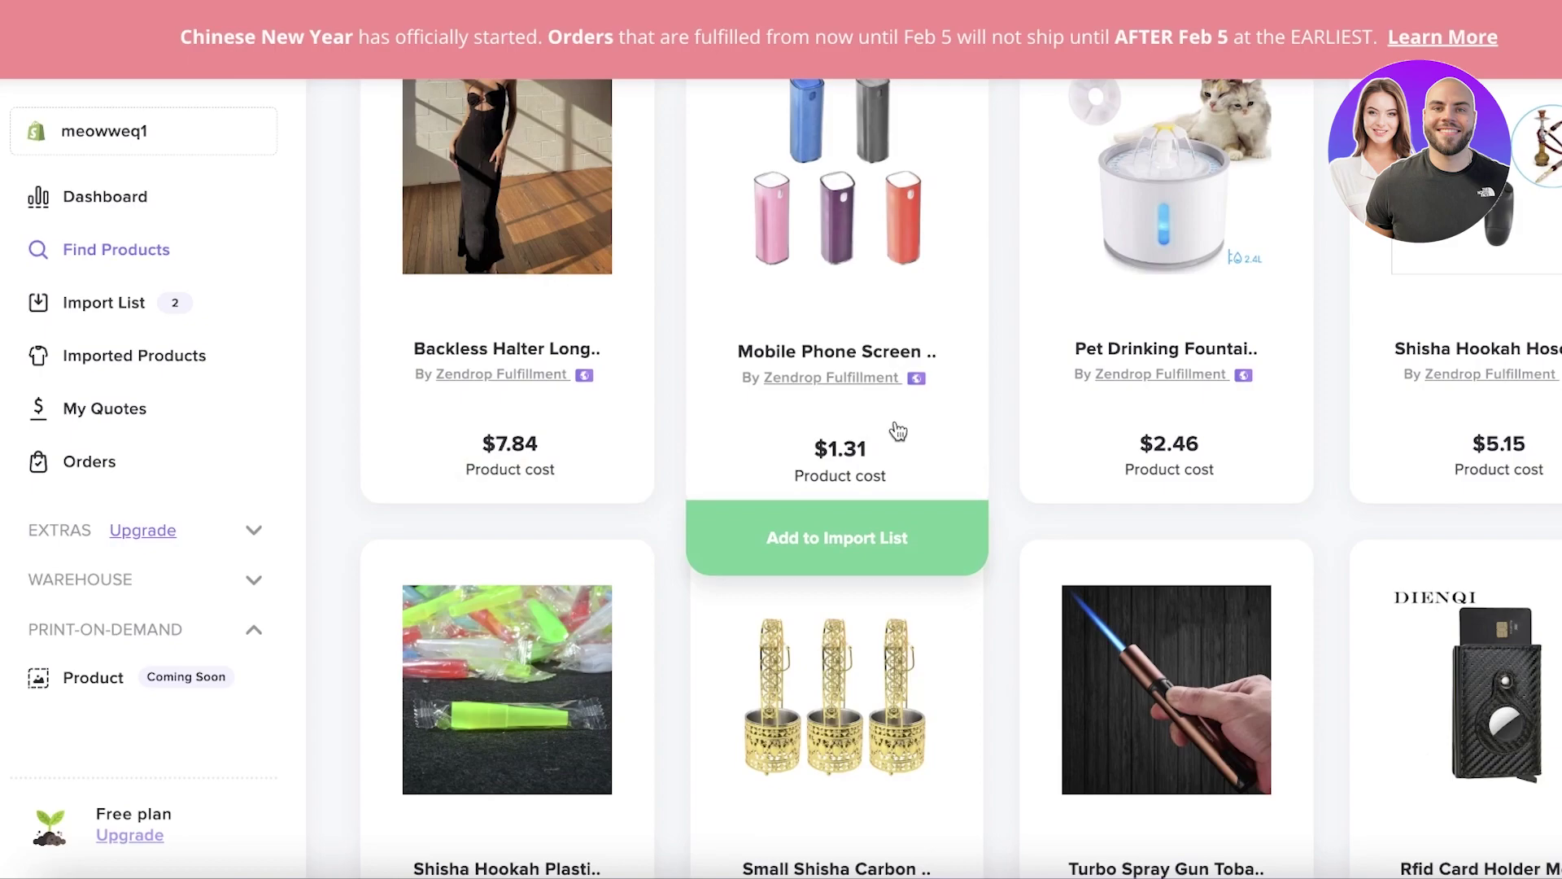
{"action": "scroll", "coordinate": [1164, 422], "scroll_direction": "down", "scroll_amount": 3}
{"action": "scroll", "coordinate": [1163, 423], "scroll_direction": "up", "scroll_amount": 15}
{"action": "scroll", "coordinate": [765, 432], "scroll_direction": "down", "scroll_amount": 3}
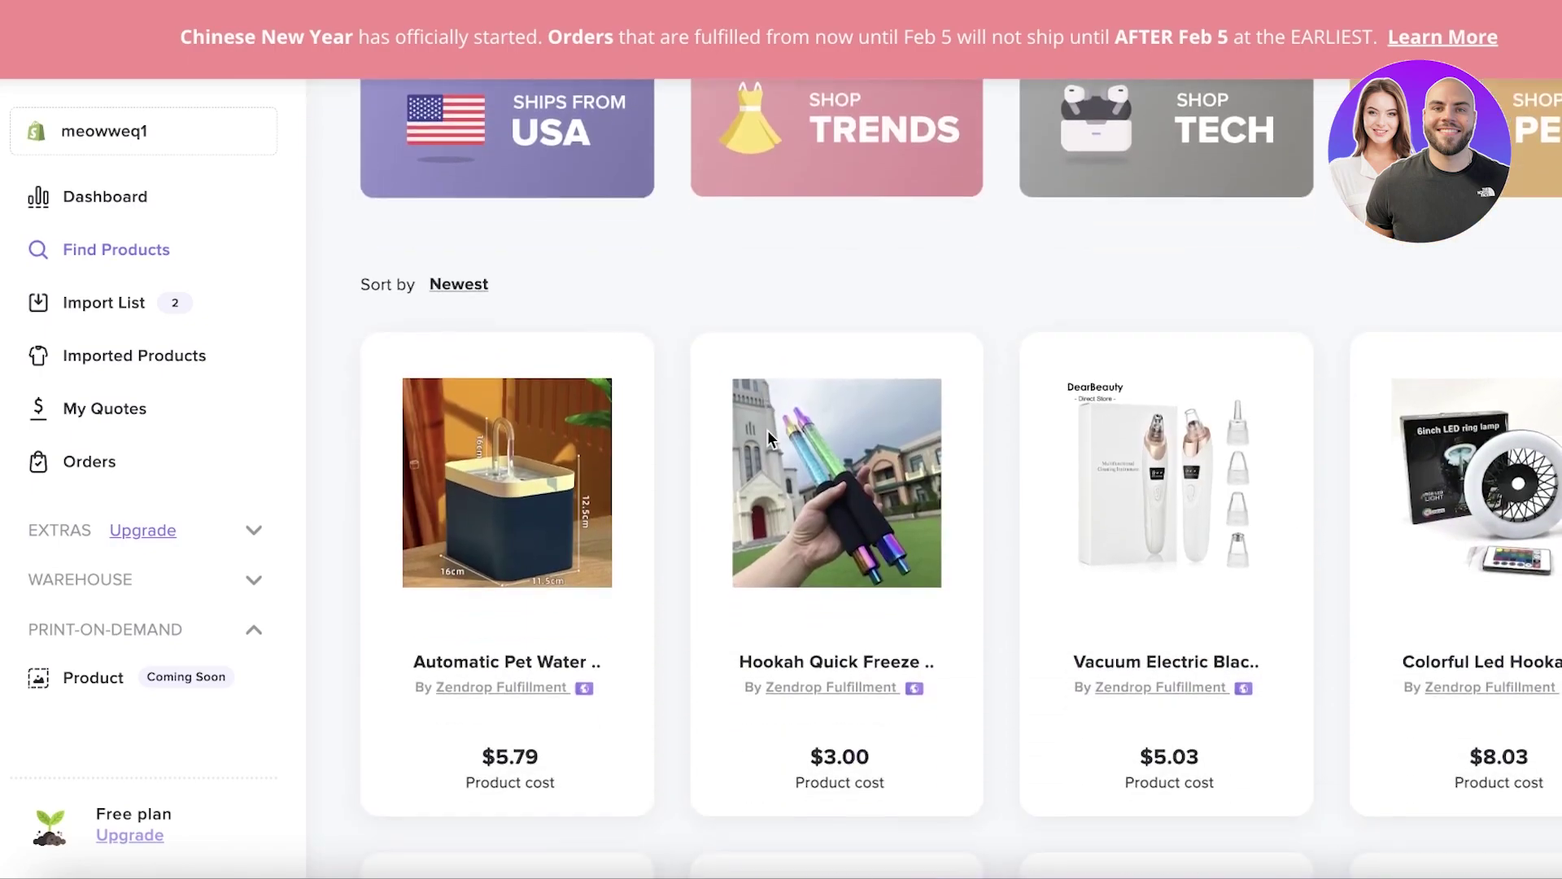
{"action": "scroll", "coordinate": [1213, 484], "scroll_direction": "down", "scroll_amount": 2}
{"action": "left_click", "coordinate": [1163, 656]}
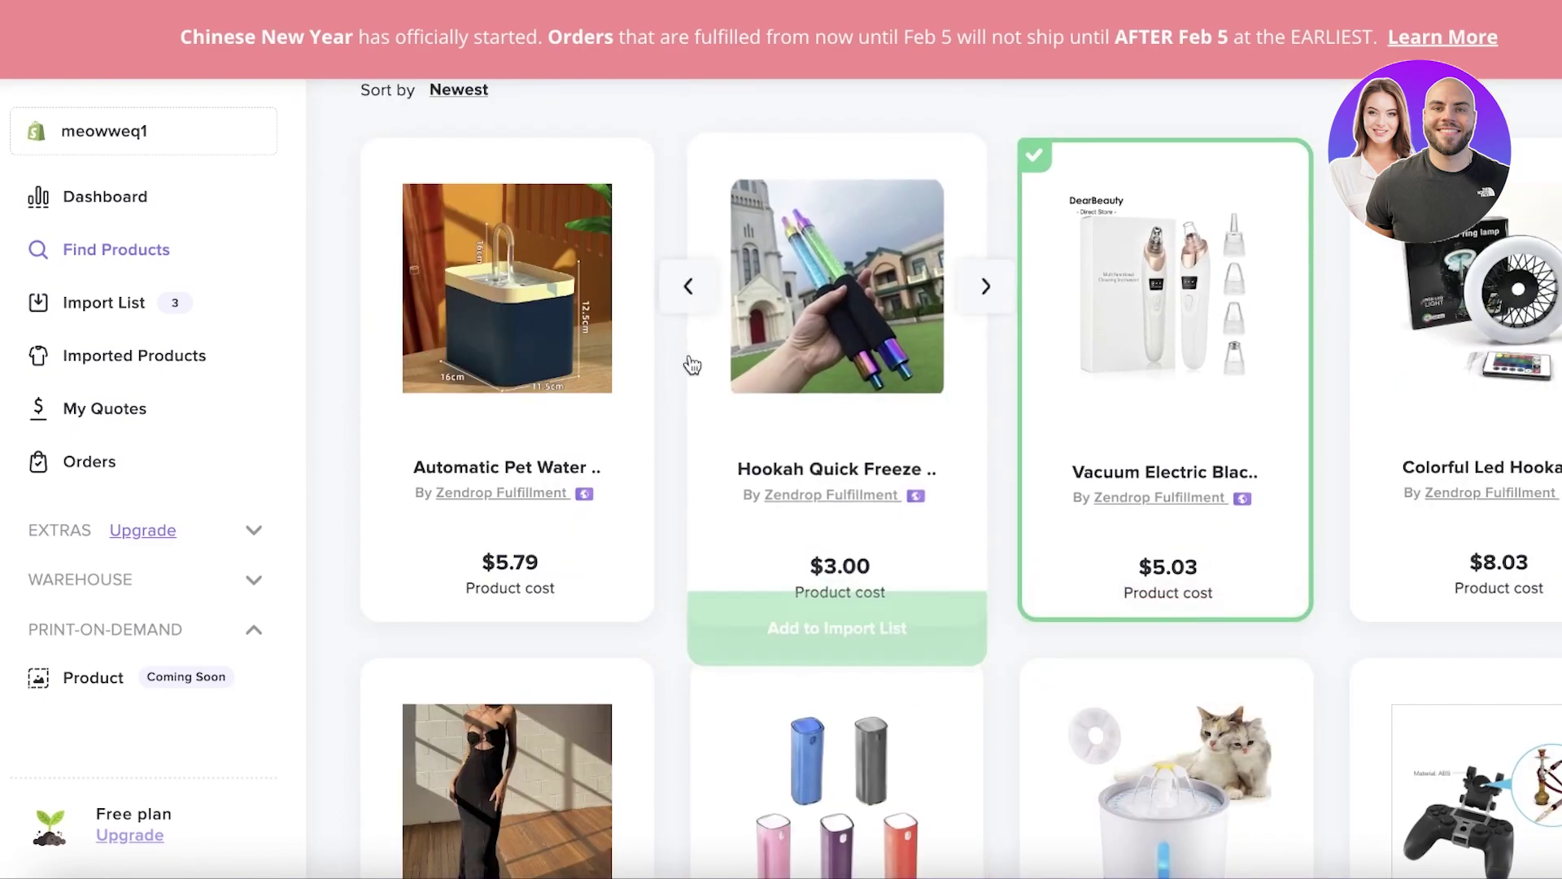
Step: Open the Import List and inspect the blackhead remover's product name and collection options
{"action": "left_click", "coordinate": [94, 303]}
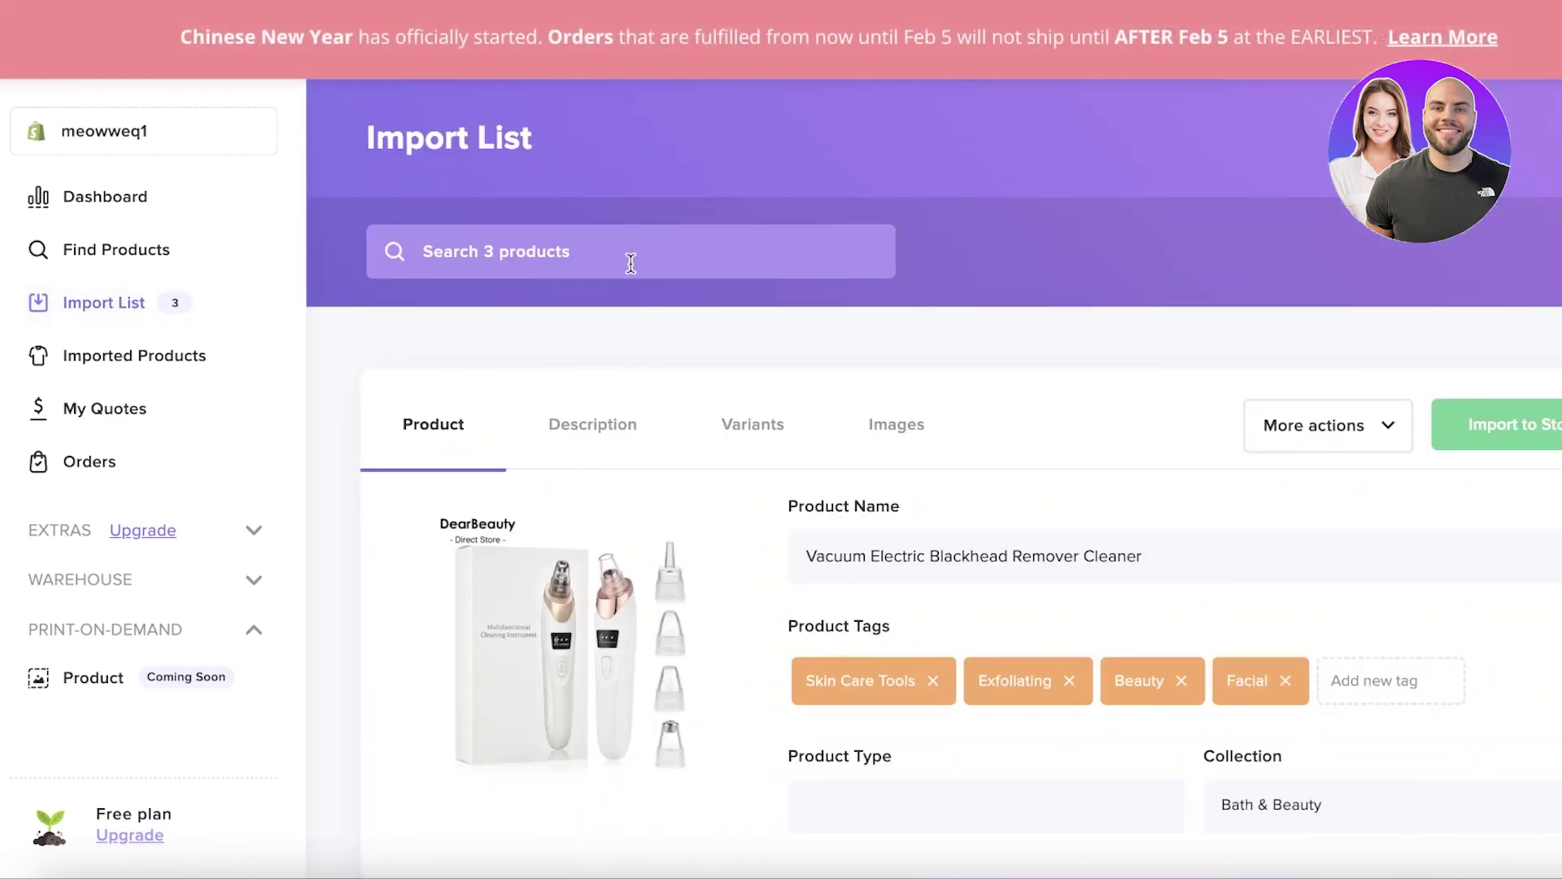
{"action": "scroll", "coordinate": [631, 269], "scroll_direction": "down", "scroll_amount": 3}
{"action": "scroll", "coordinate": [631, 272], "scroll_direction": "up", "scroll_amount": 3}
{"action": "scroll", "coordinate": [630, 269], "scroll_direction": "down", "scroll_amount": 3}
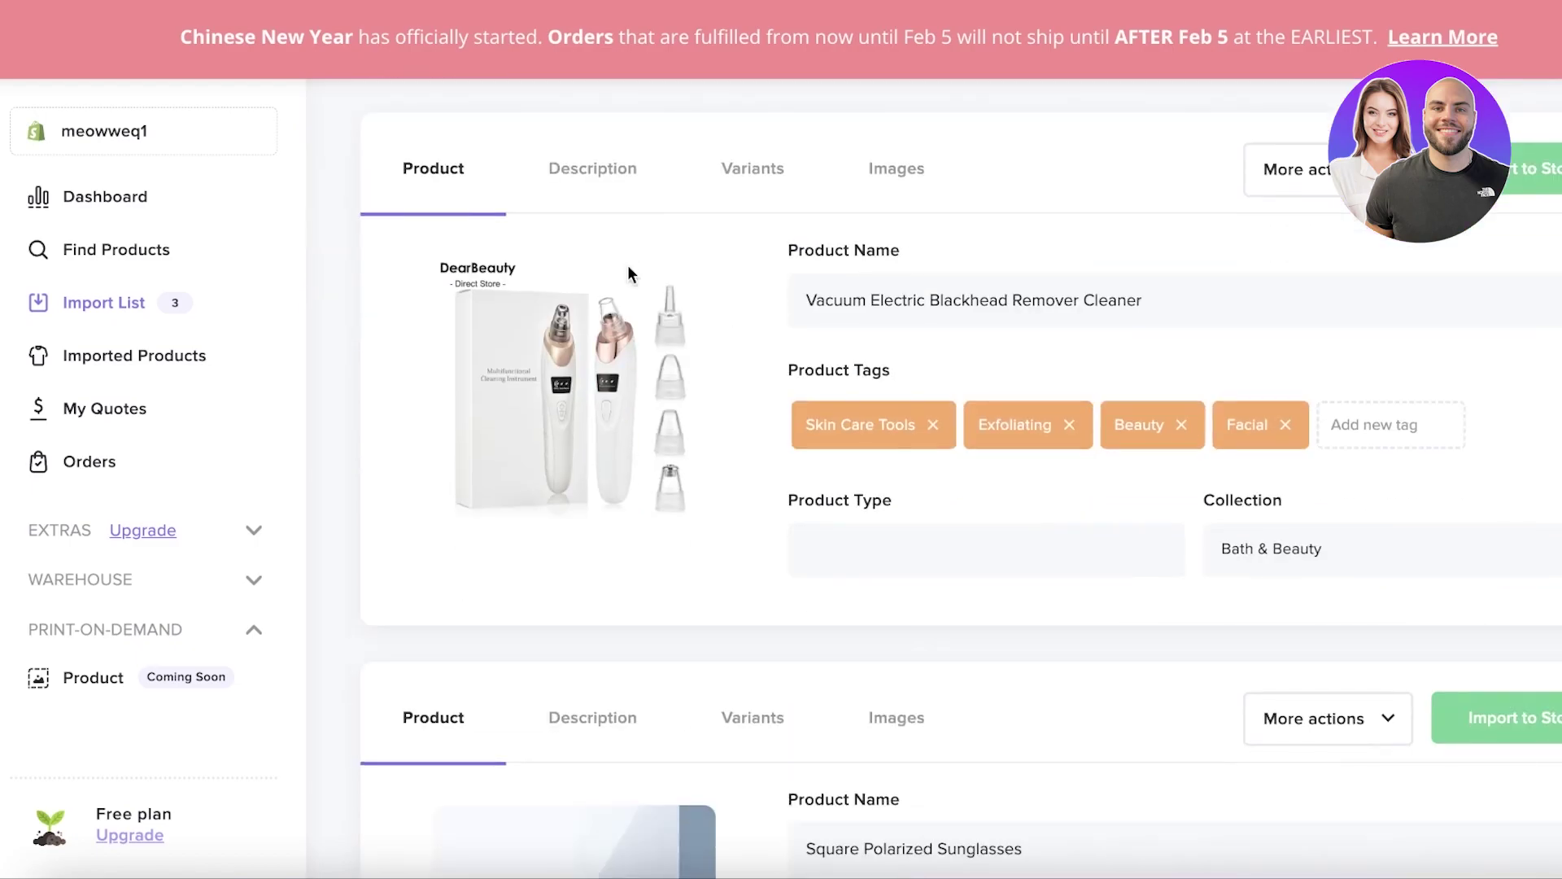
{"action": "left_click", "coordinate": [981, 291]}
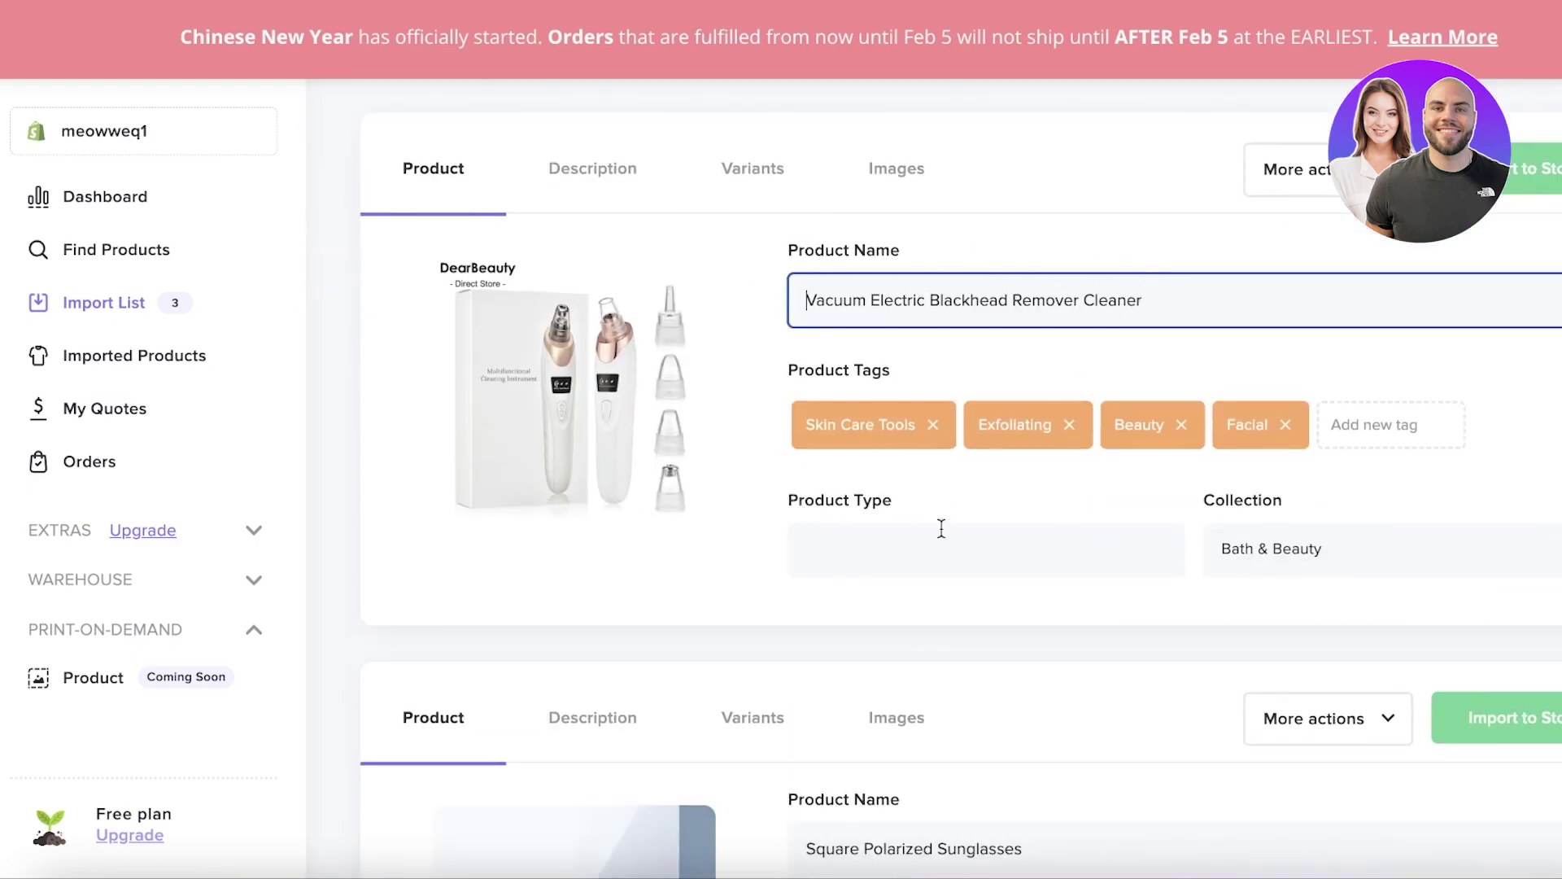
{"action": "left_click", "coordinate": [1410, 567]}
{"action": "left_click", "coordinate": [1450, 457]}
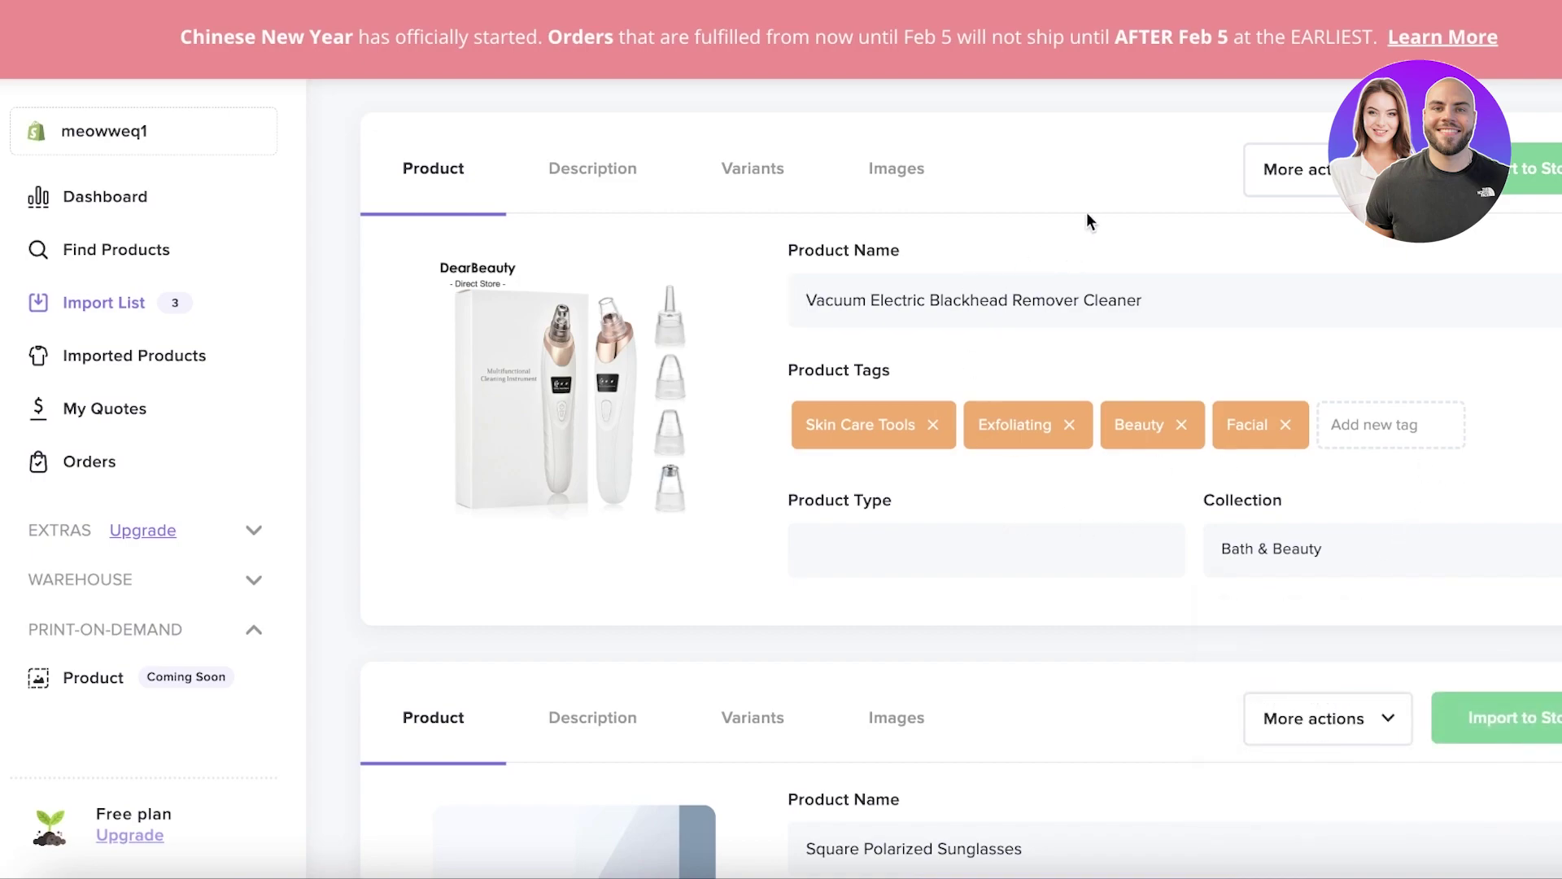
Step: Review the blackhead remover's description, variants and images, and return to its product details
{"action": "left_click", "coordinate": [623, 171]}
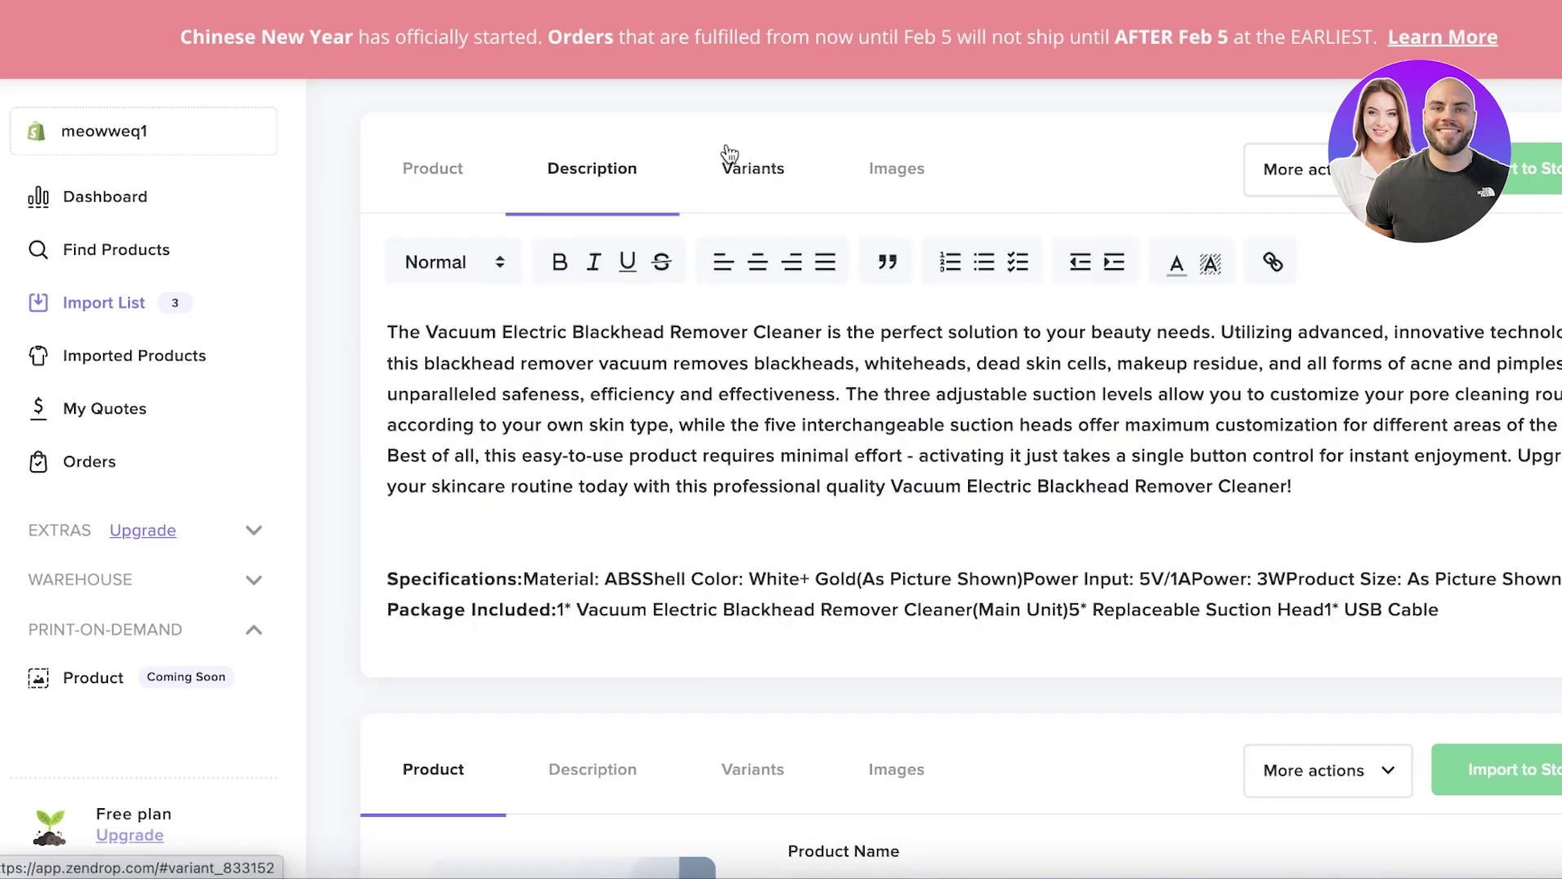
{"action": "left_click", "coordinate": [749, 193]}
{"action": "left_click", "coordinate": [907, 174]}
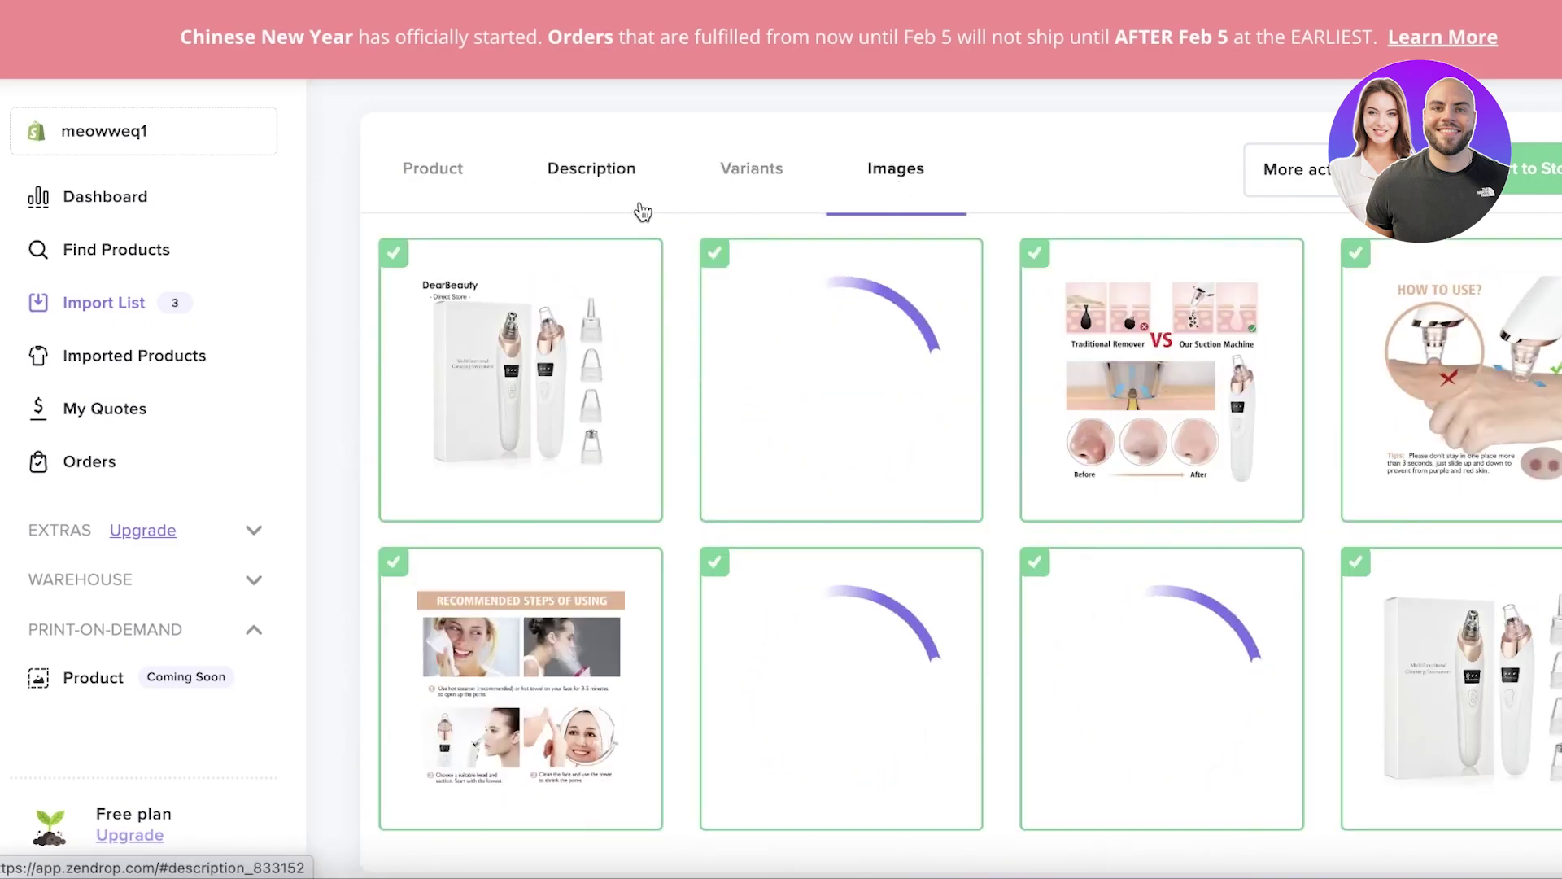
{"action": "left_click", "coordinate": [482, 192]}
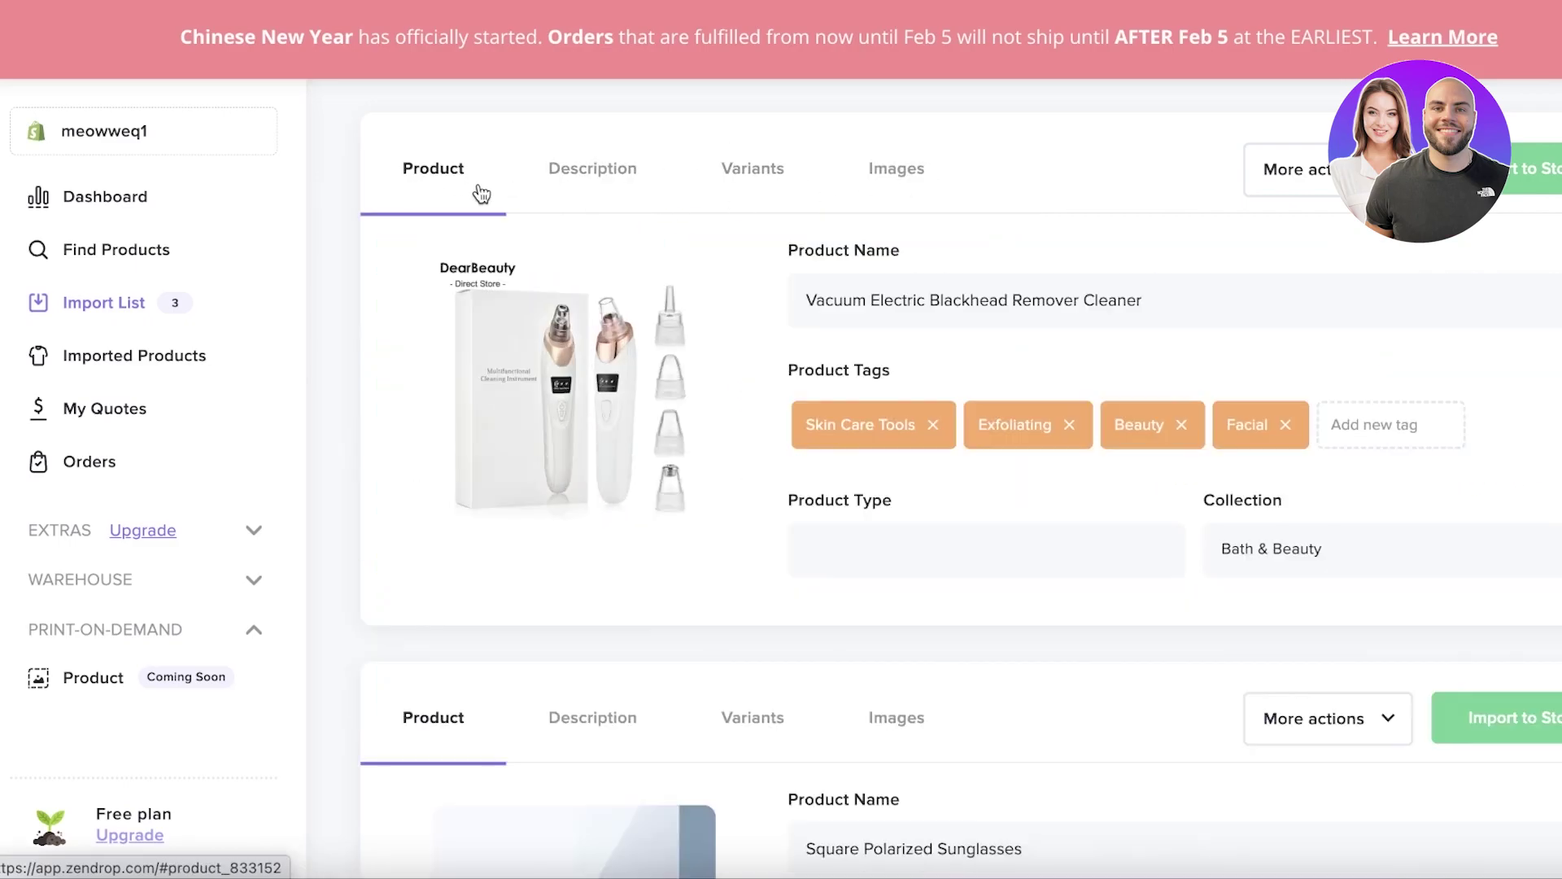
Step: Import the blackhead remover to the store, accepting the inventory and production delay conditions and opting out of seeing the notice again
{"action": "left_click", "coordinate": [1534, 168]}
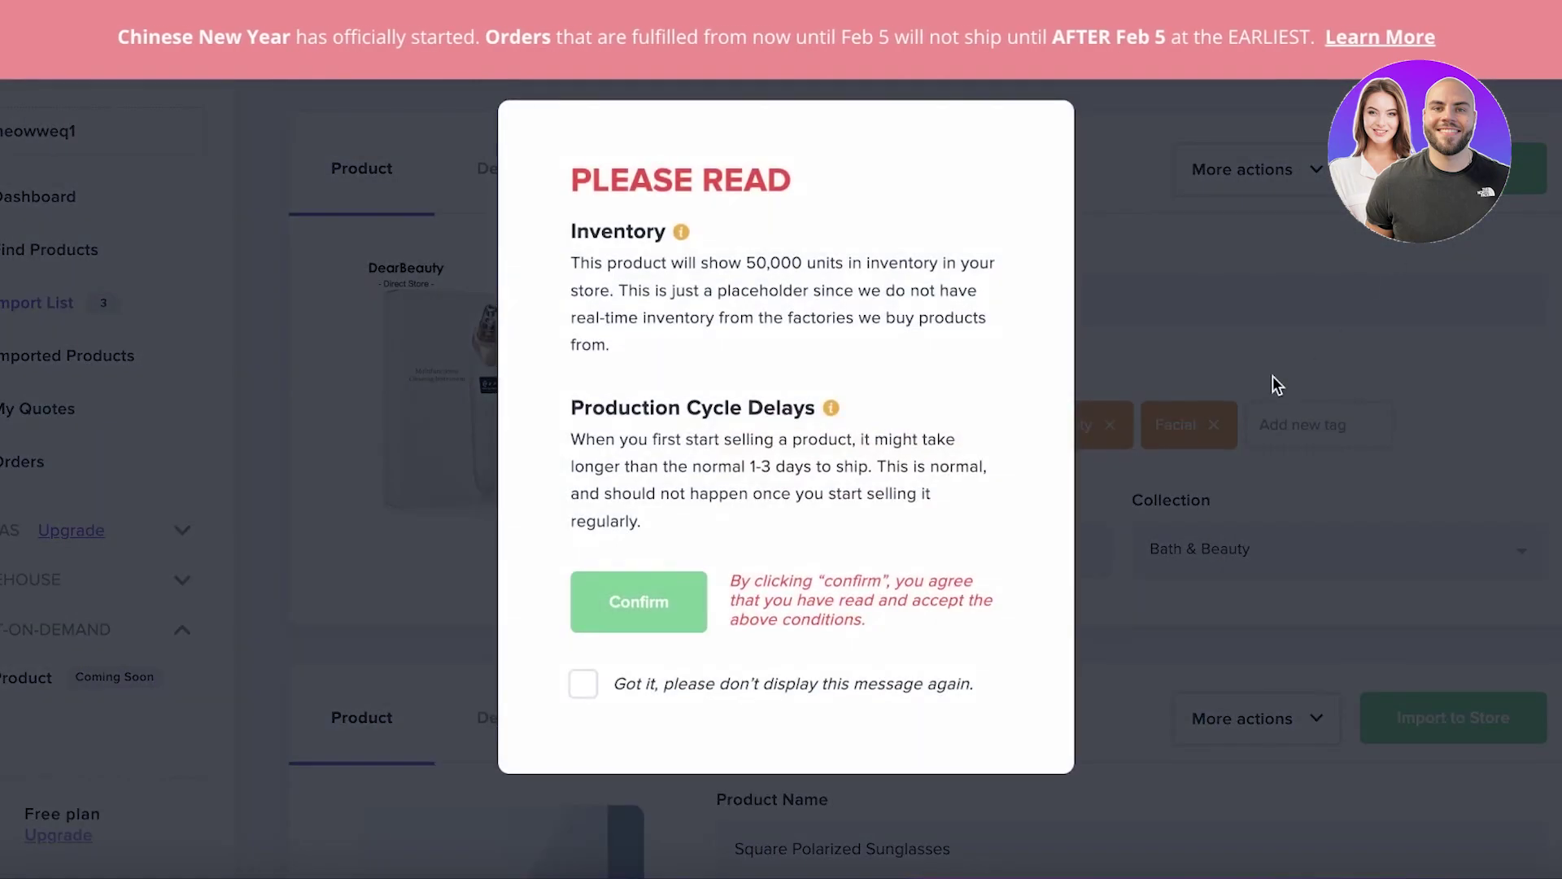
{"action": "left_click", "coordinate": [583, 684]}
{"action": "left_click", "coordinate": [621, 602]}
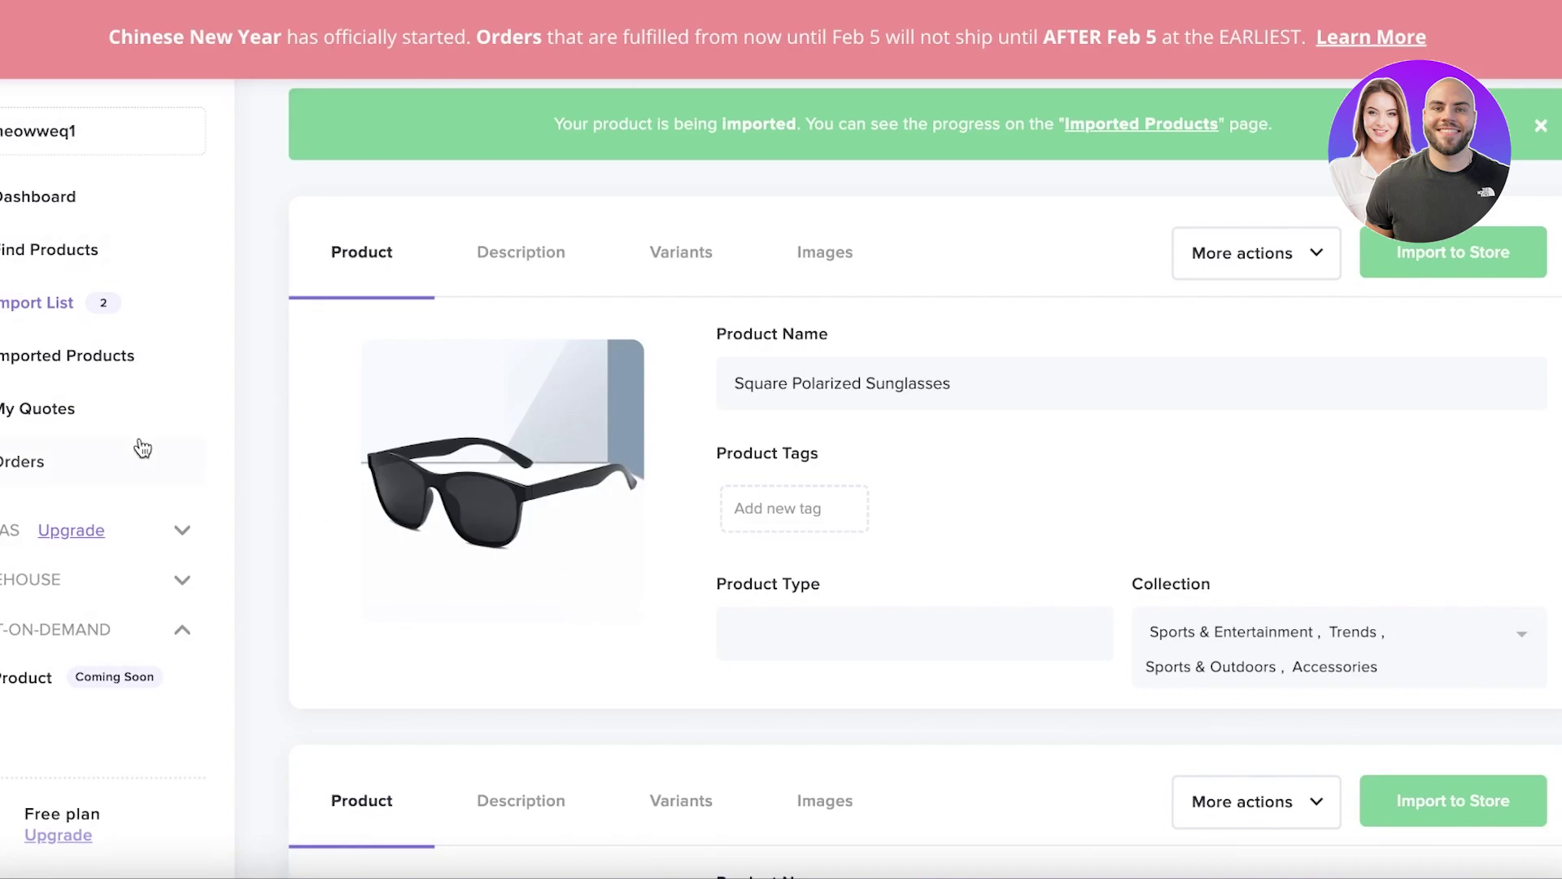
Step: Check the import progress of the blackhead remover on the Imported Products page
{"action": "left_click", "coordinate": [192, 367]}
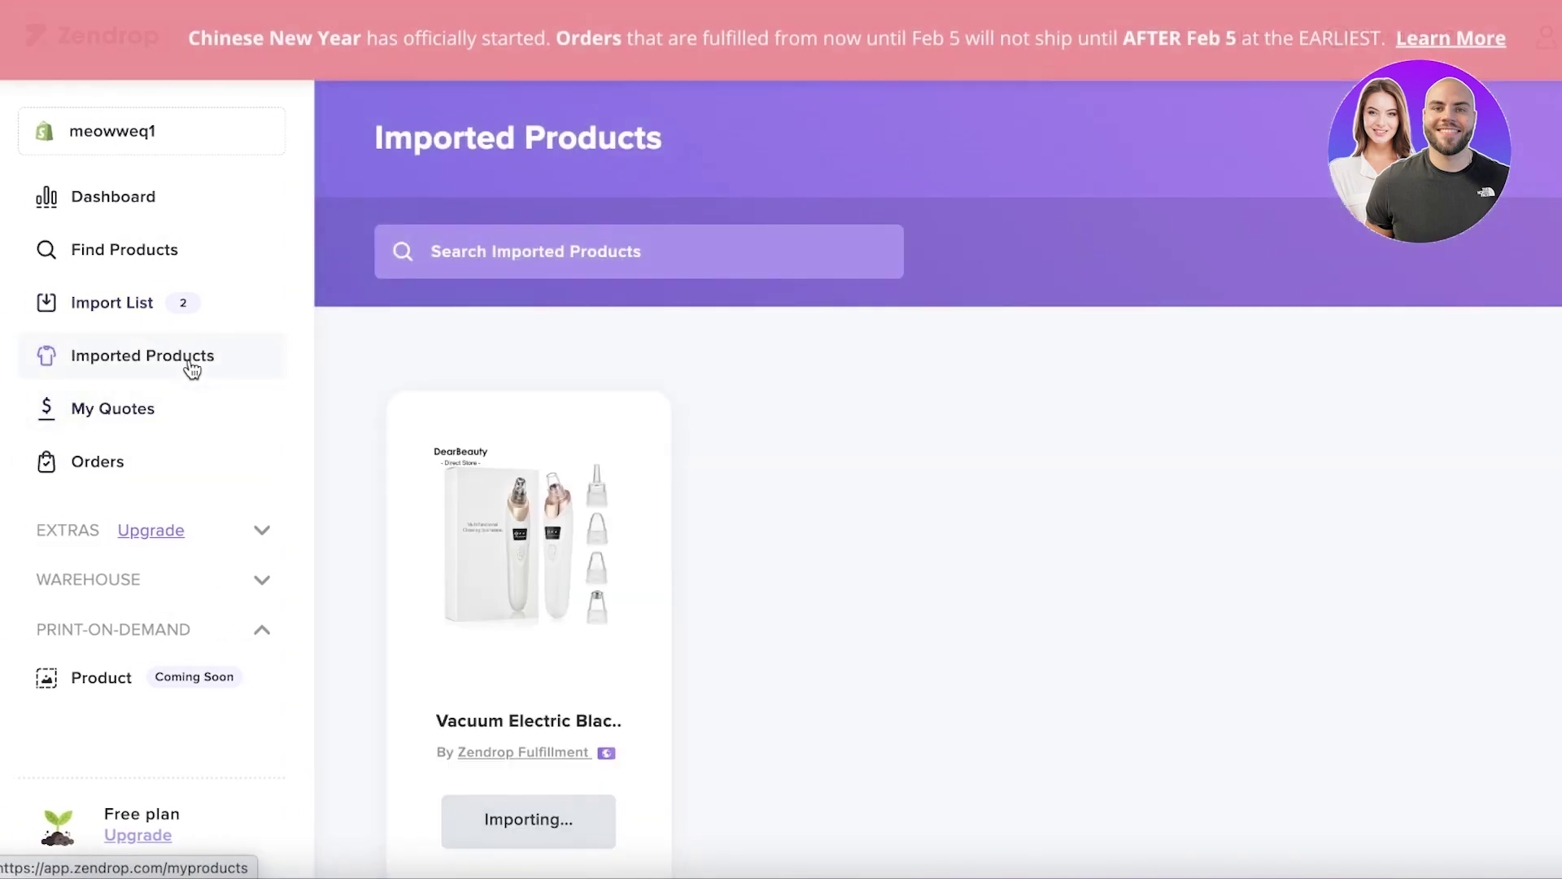
{"action": "scroll", "coordinate": [865, 408], "scroll_direction": "down", "scroll_amount": 1}
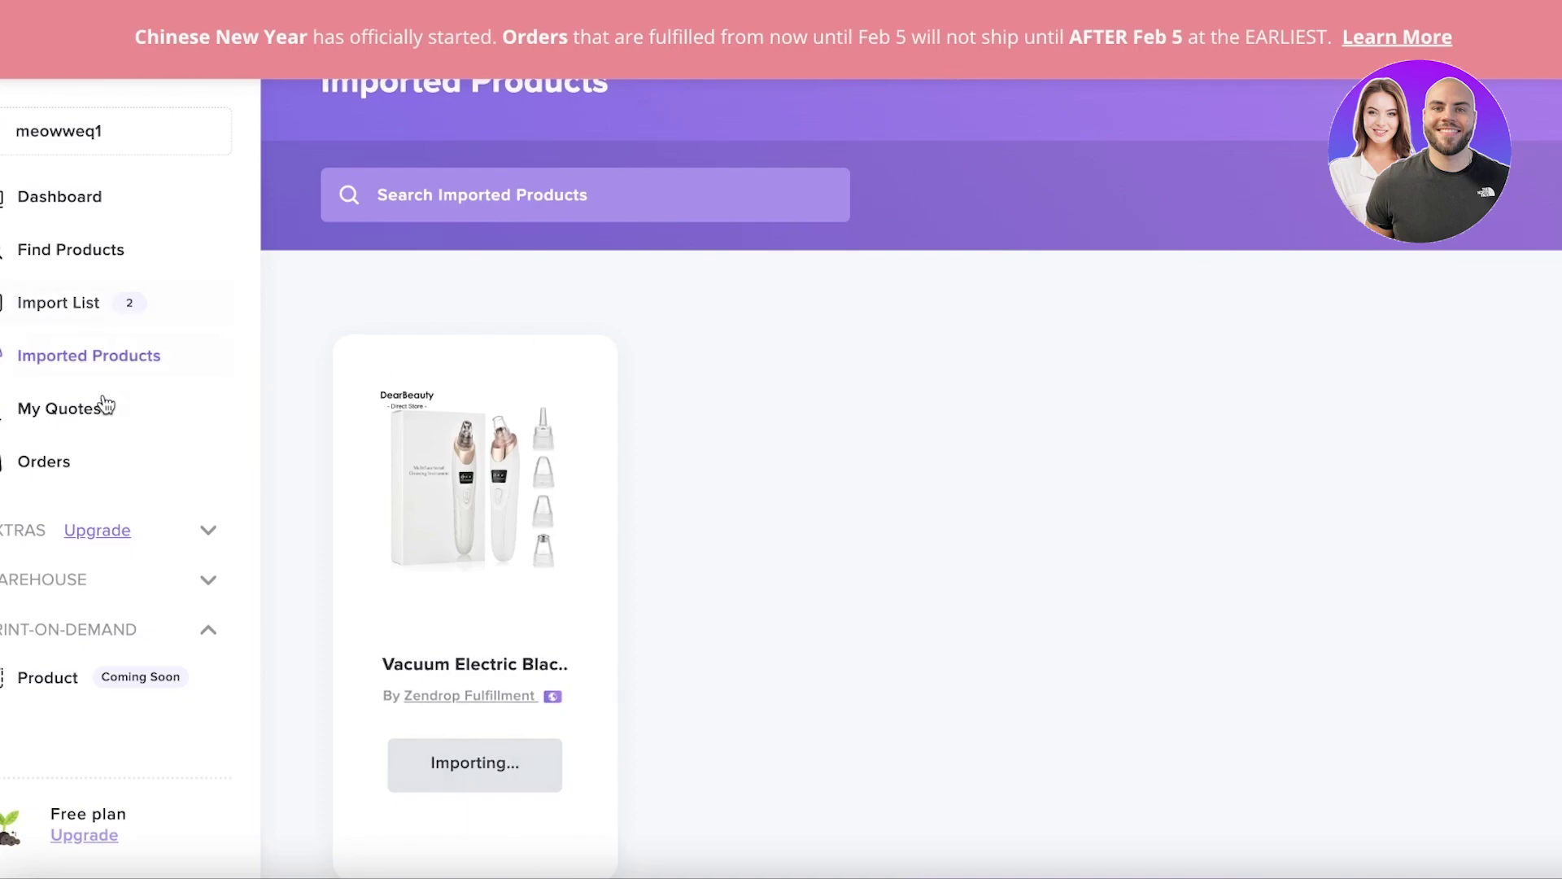
{"action": "scroll", "coordinate": [951, 388], "scroll_direction": "up", "scroll_amount": 1}
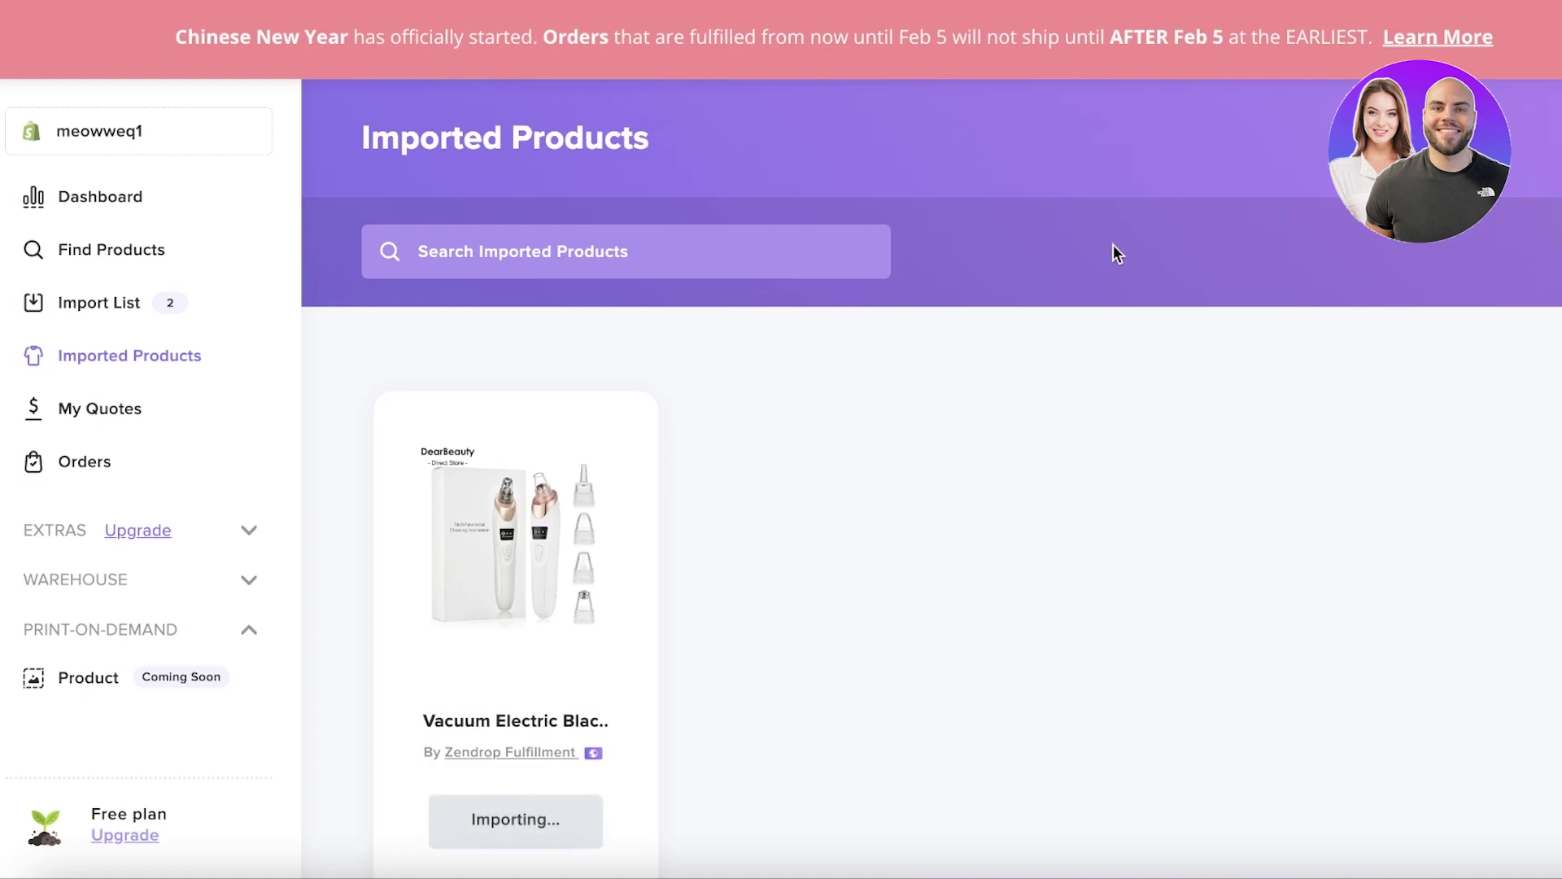
{"action": "scroll", "coordinate": [1113, 243], "scroll_direction": "down", "scroll_amount": 1}
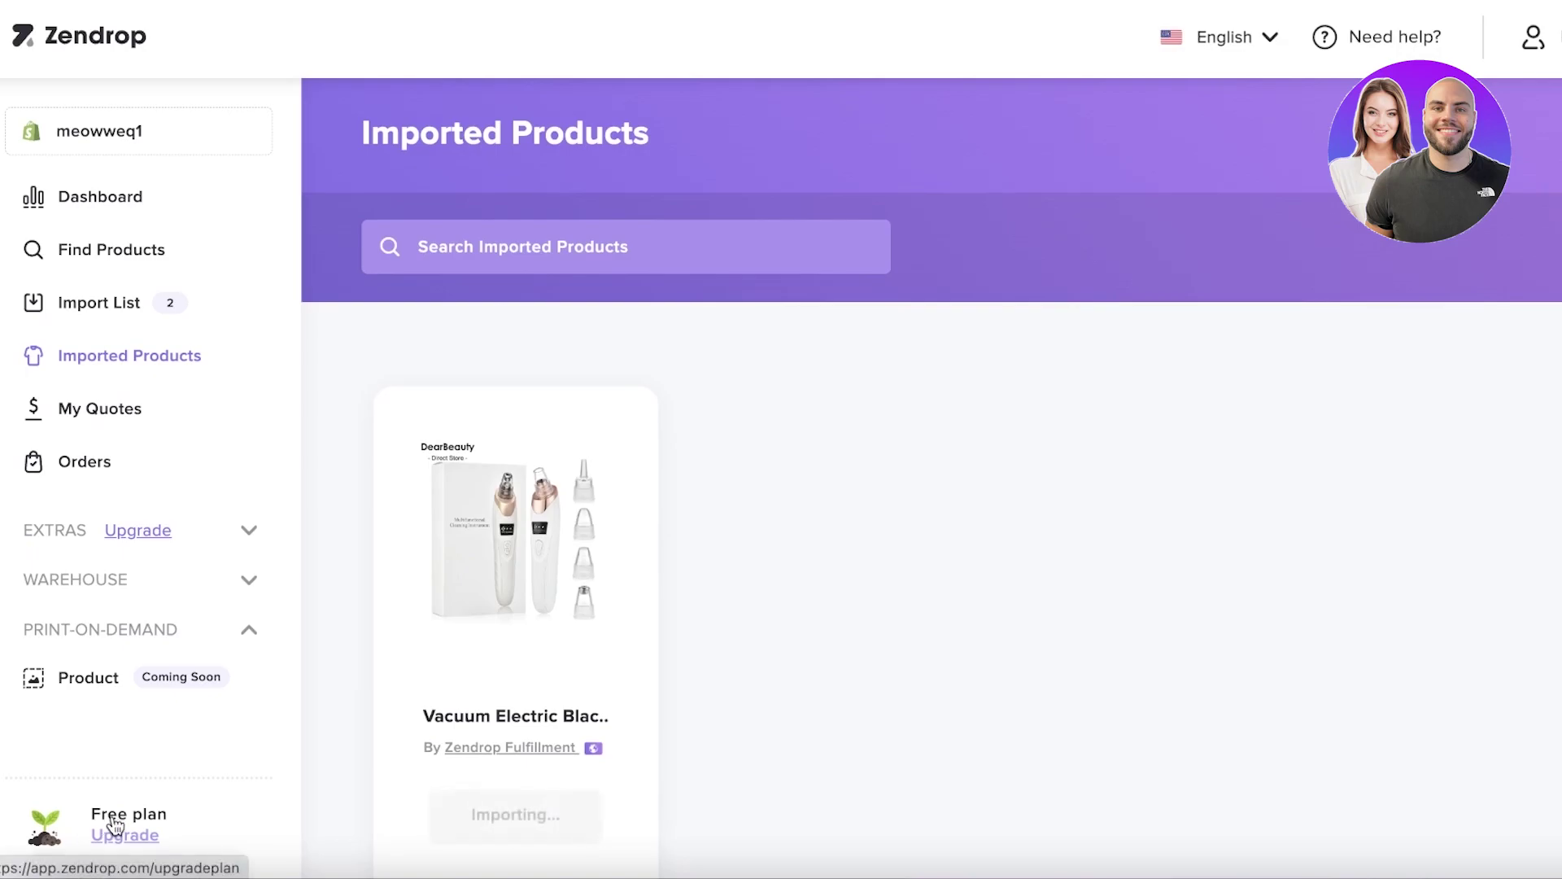
Step: Examine the plan upgrade table, comparing the benefits of the Free, Pro, Plus and Select plans
{"action": "left_click", "coordinate": [101, 834]}
{"action": "scroll", "coordinate": [730, 422], "scroll_direction": "down", "scroll_amount": 3}
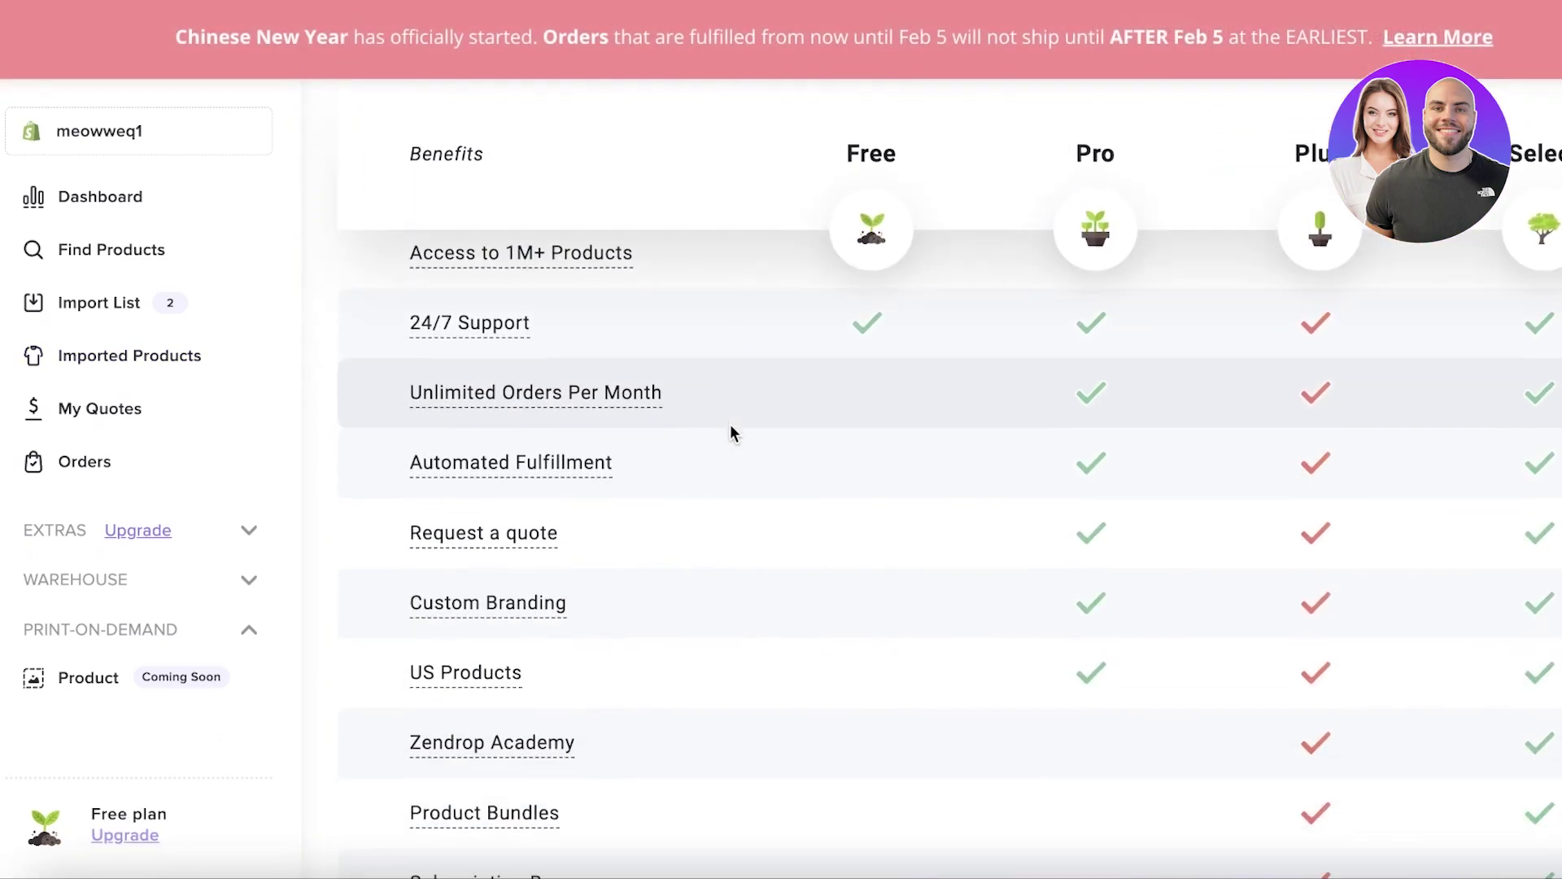
{"action": "scroll", "coordinate": [730, 425], "scroll_direction": "up", "scroll_amount": 2}
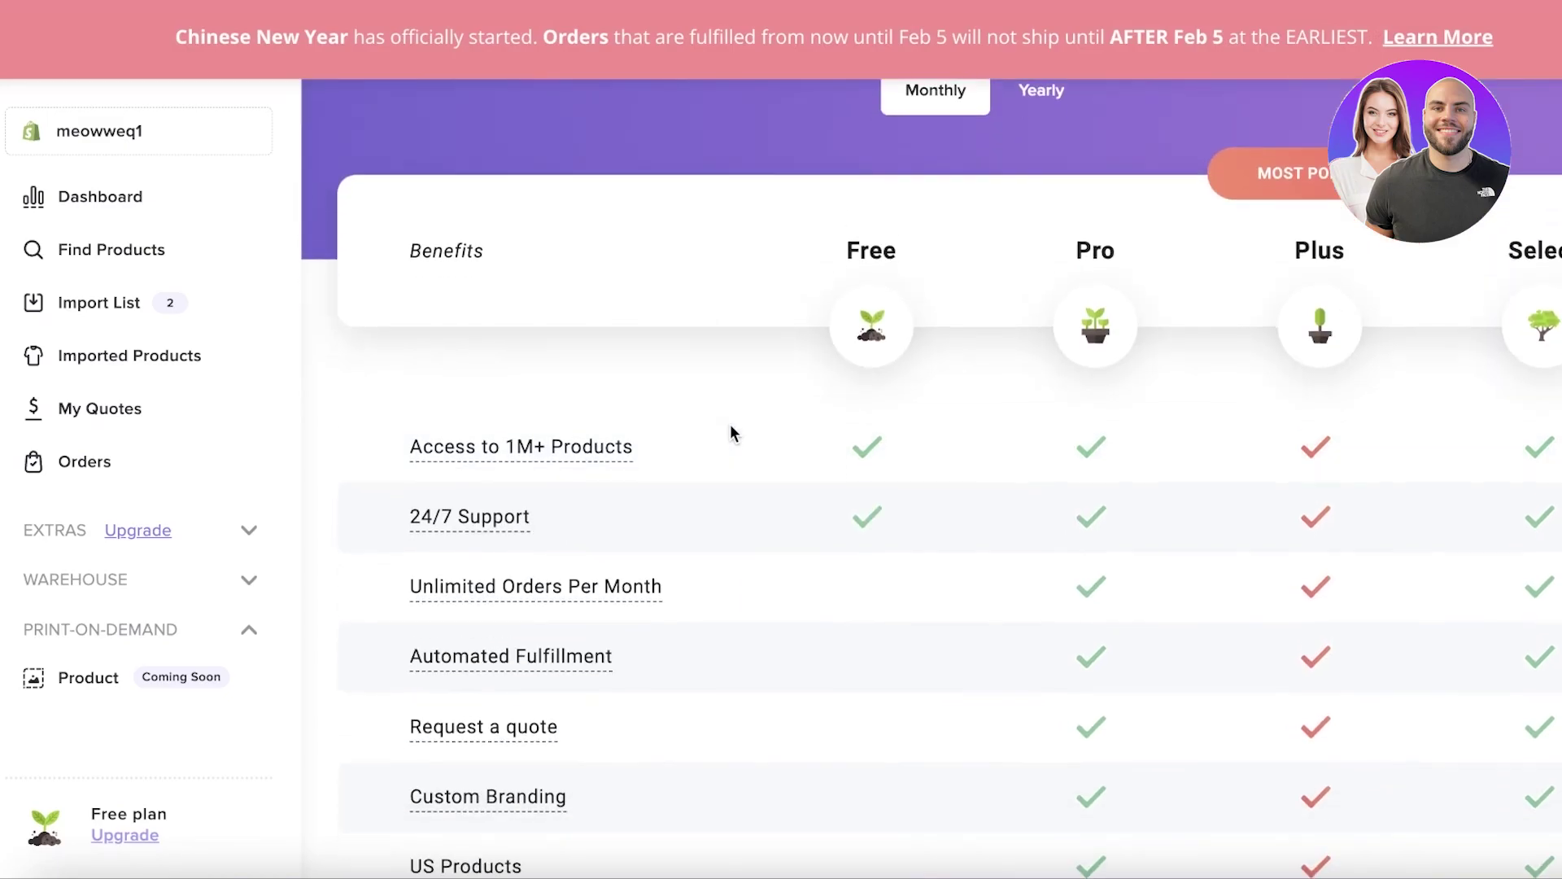
{"action": "scroll", "coordinate": [730, 424], "scroll_direction": "down", "scroll_amount": 2}
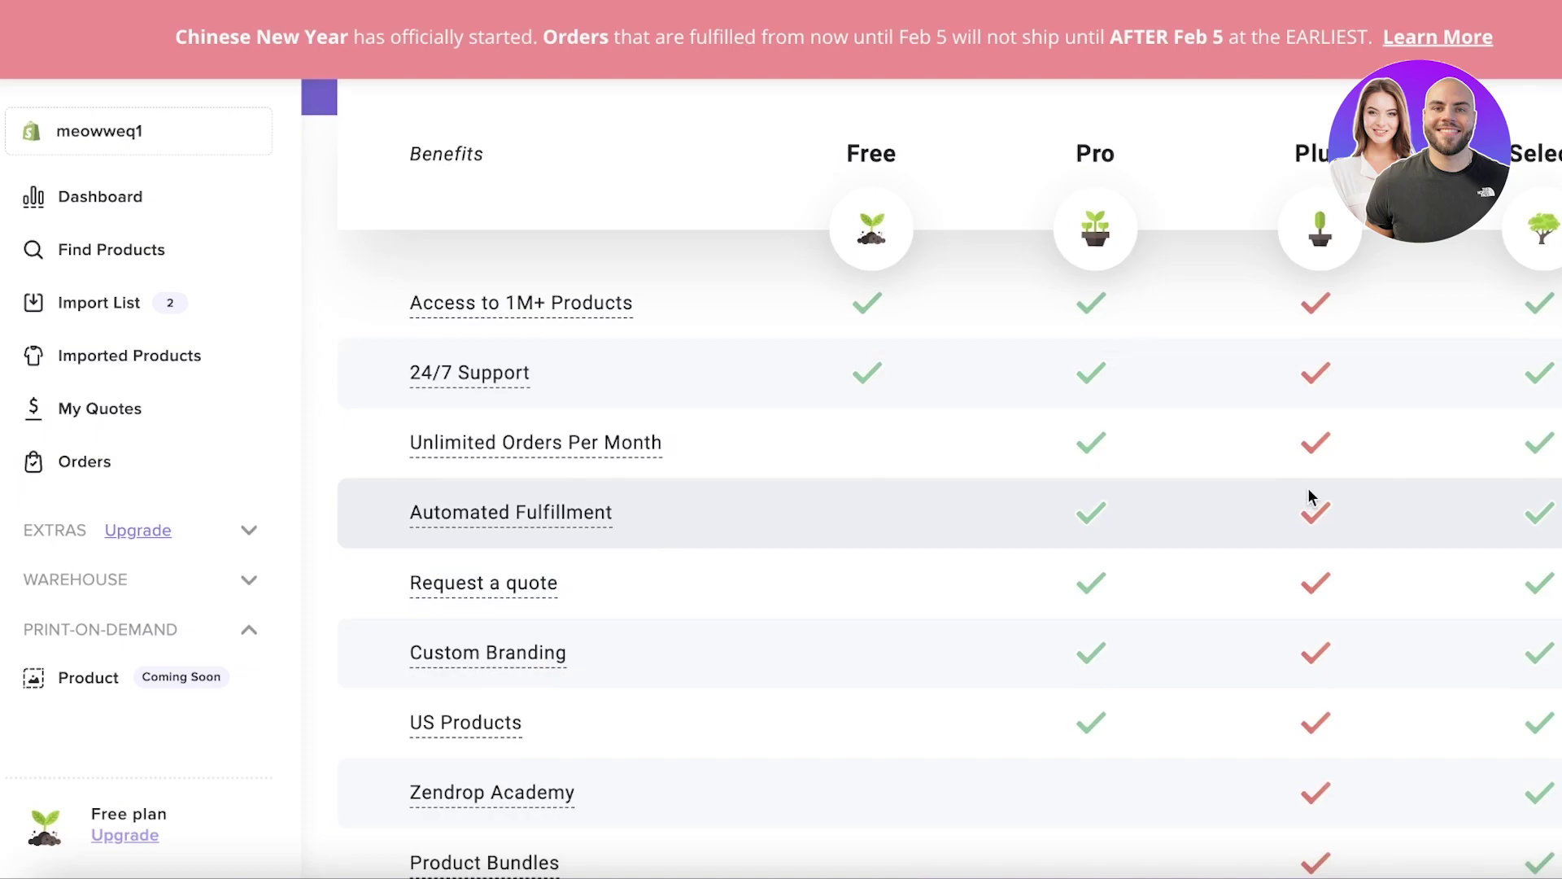
{"action": "scroll", "coordinate": [1306, 497], "scroll_direction": "down", "scroll_amount": 1}
{"action": "scroll", "coordinate": [830, 666], "scroll_direction": "down", "scroll_amount": 1}
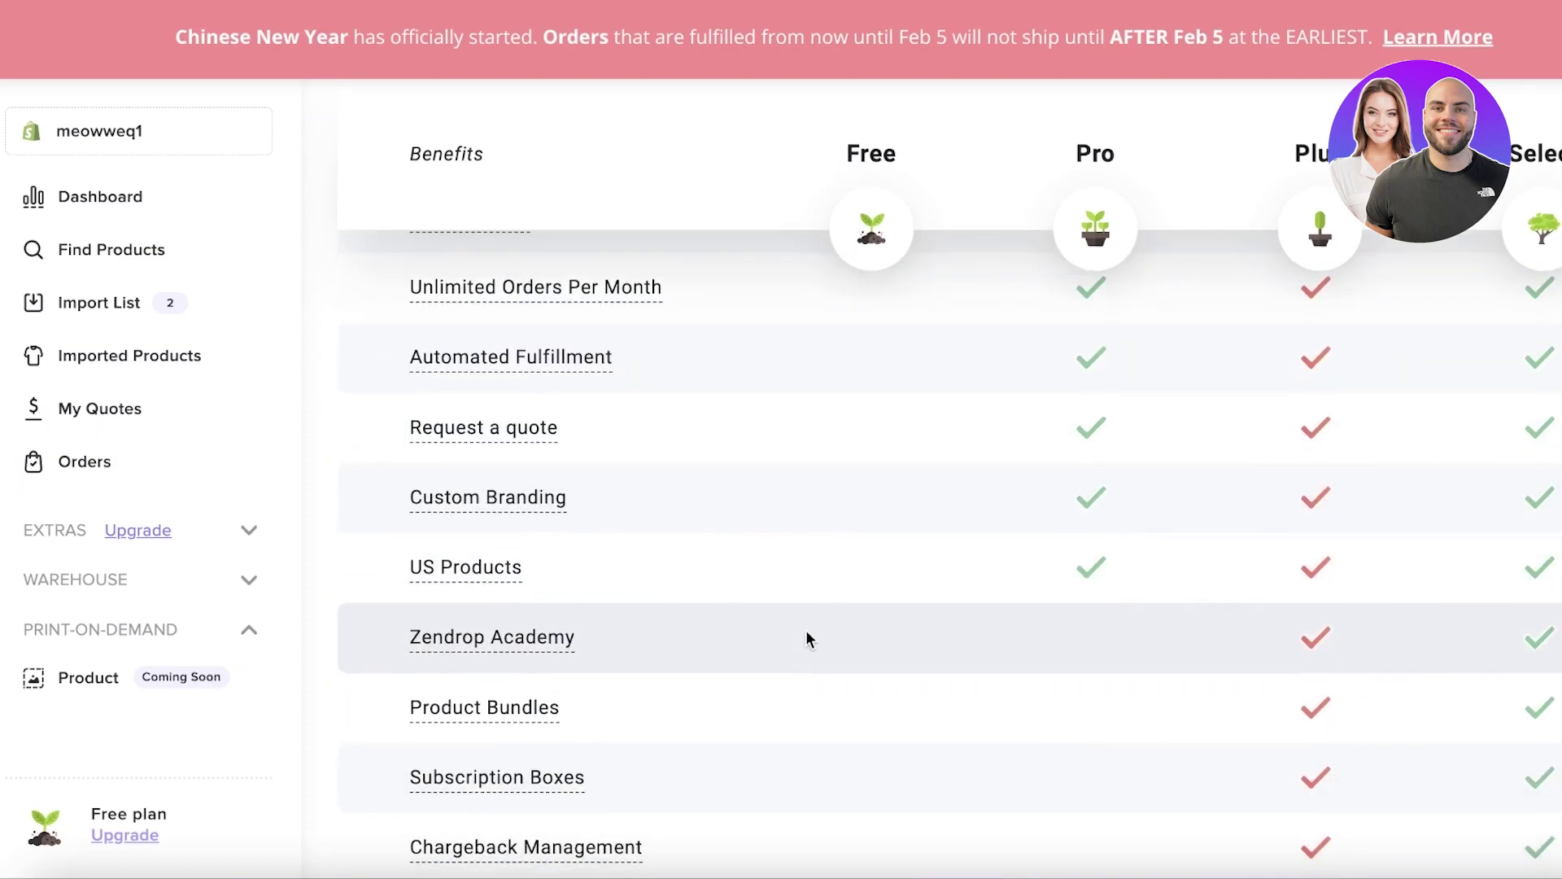
{"action": "scroll", "coordinate": [783, 669], "scroll_direction": "down", "scroll_amount": 3}
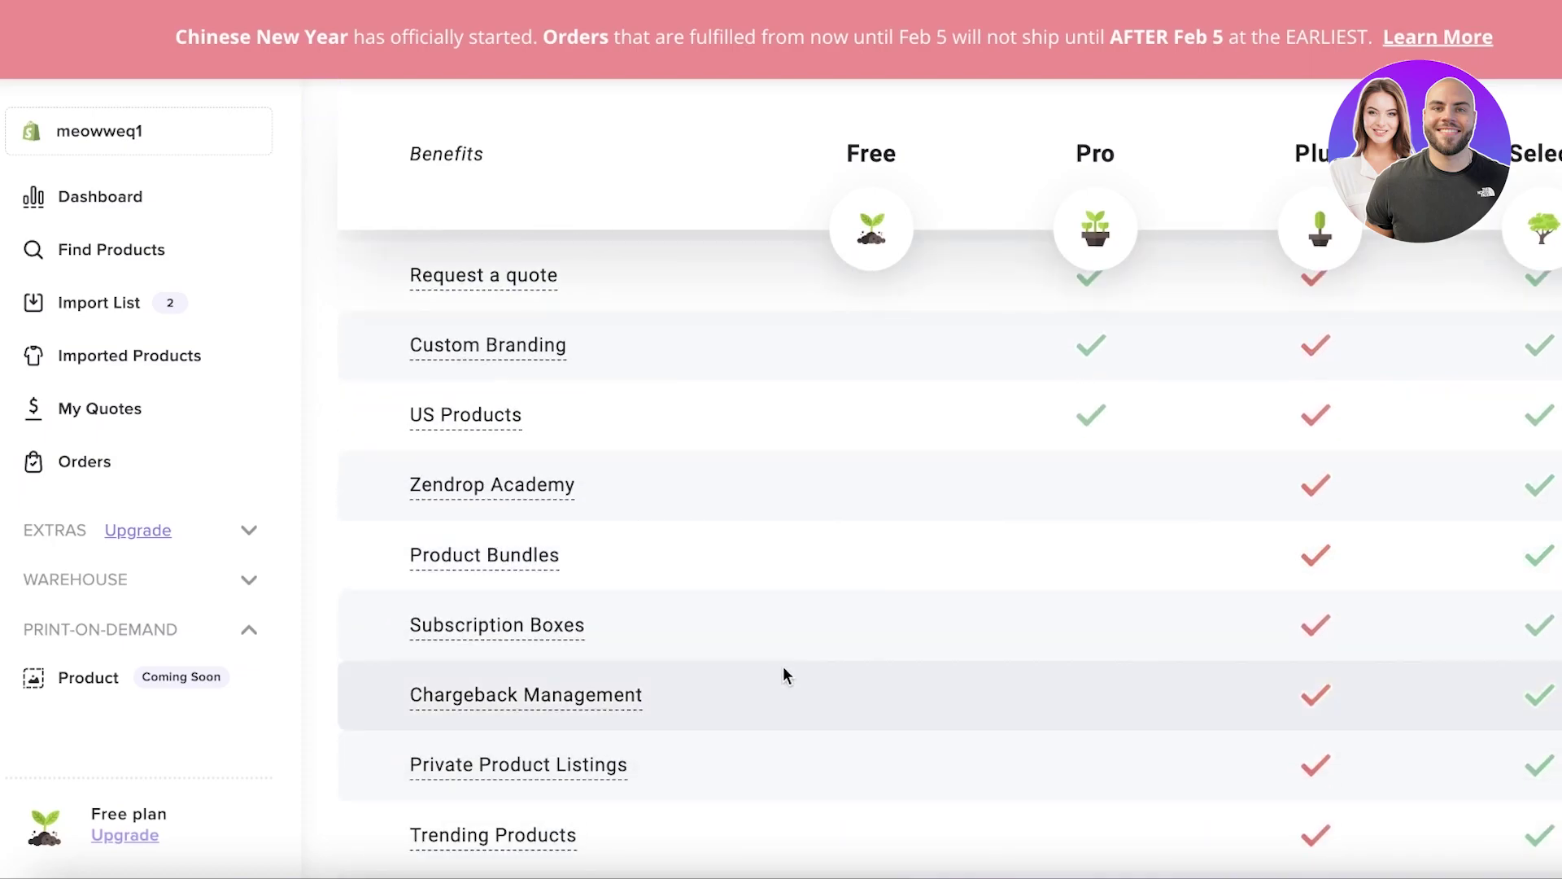
{"action": "scroll", "coordinate": [783, 666], "scroll_direction": "down", "scroll_amount": 2}
{"action": "scroll", "coordinate": [783, 669], "scroll_direction": "up", "scroll_amount": 8}
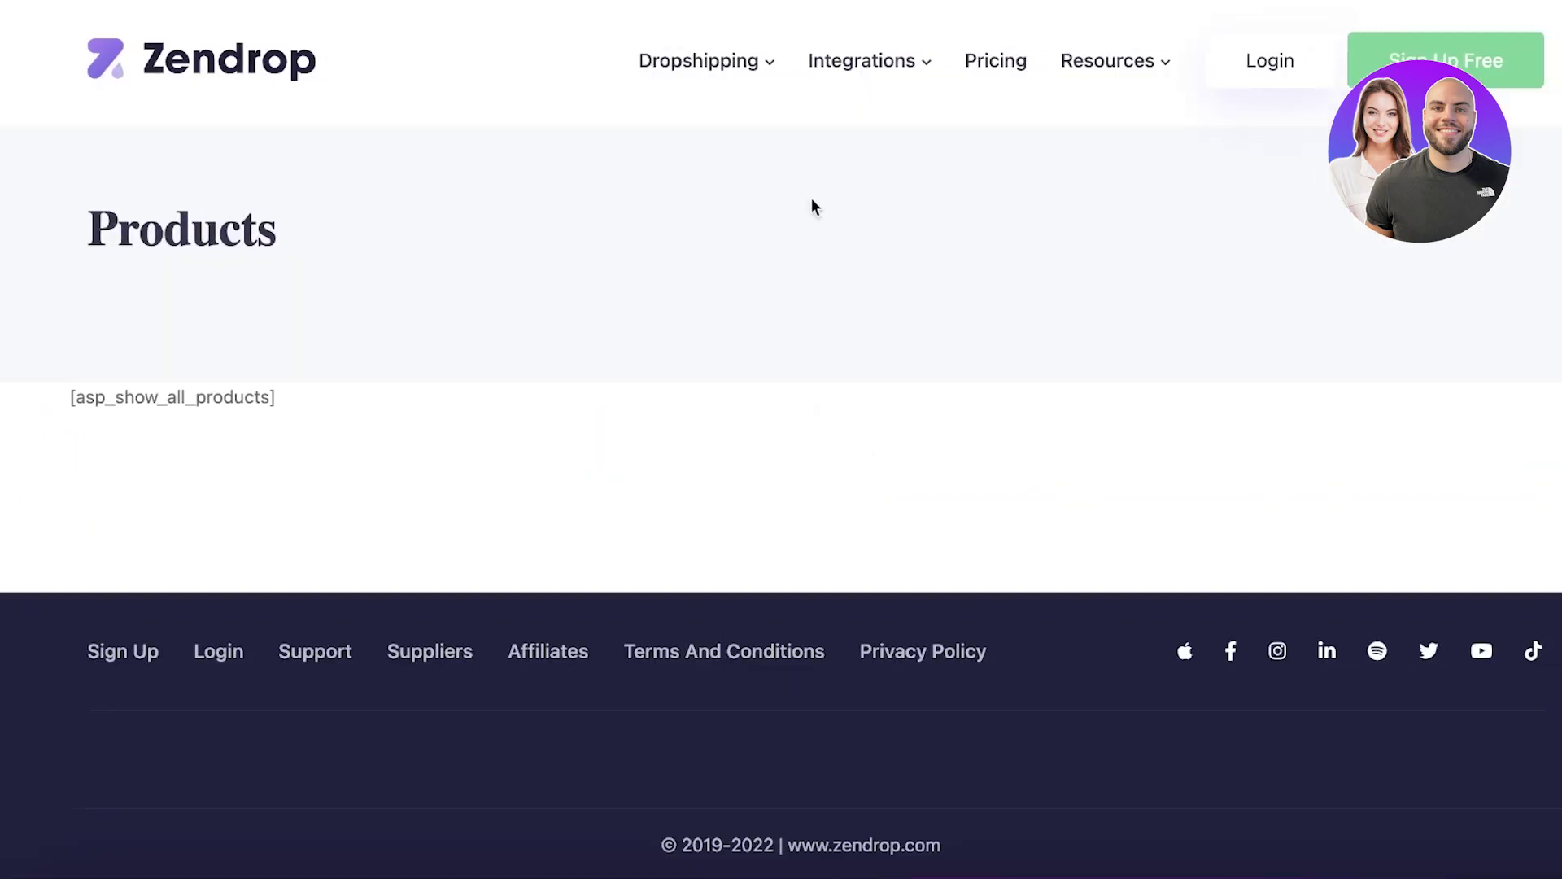
Step: Review the plan prices on the Zendrop website's pricing page and return to the store's dashboard
{"action": "left_click", "coordinate": [957, 70]}
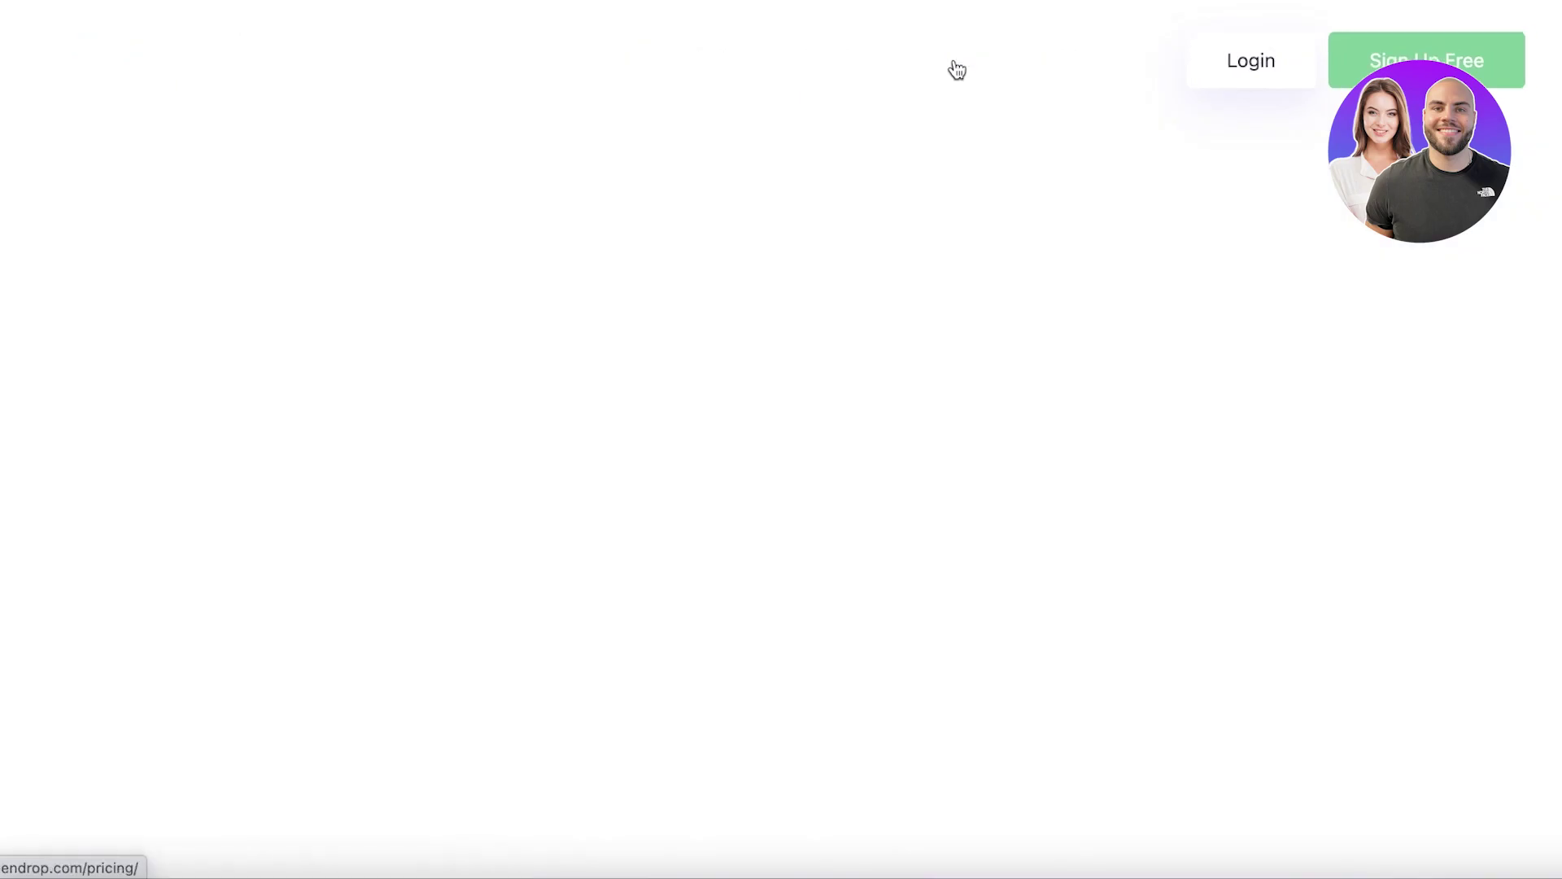
{"action": "scroll", "coordinate": [904, 230], "scroll_direction": "down", "scroll_amount": 10}
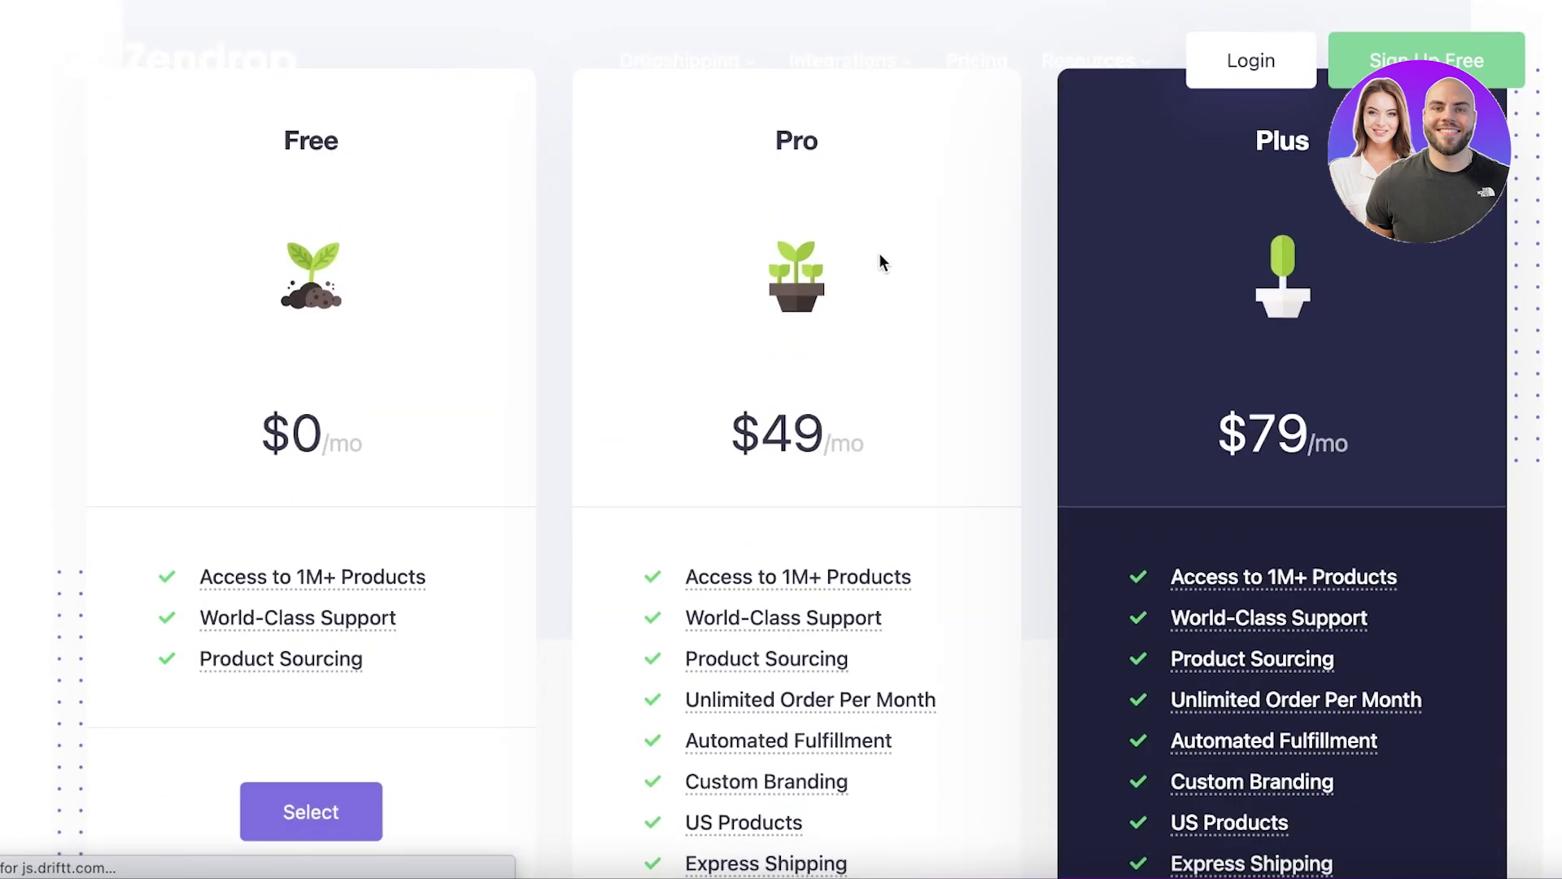
{"action": "scroll", "coordinate": [838, 296], "scroll_direction": "down", "scroll_amount": 3}
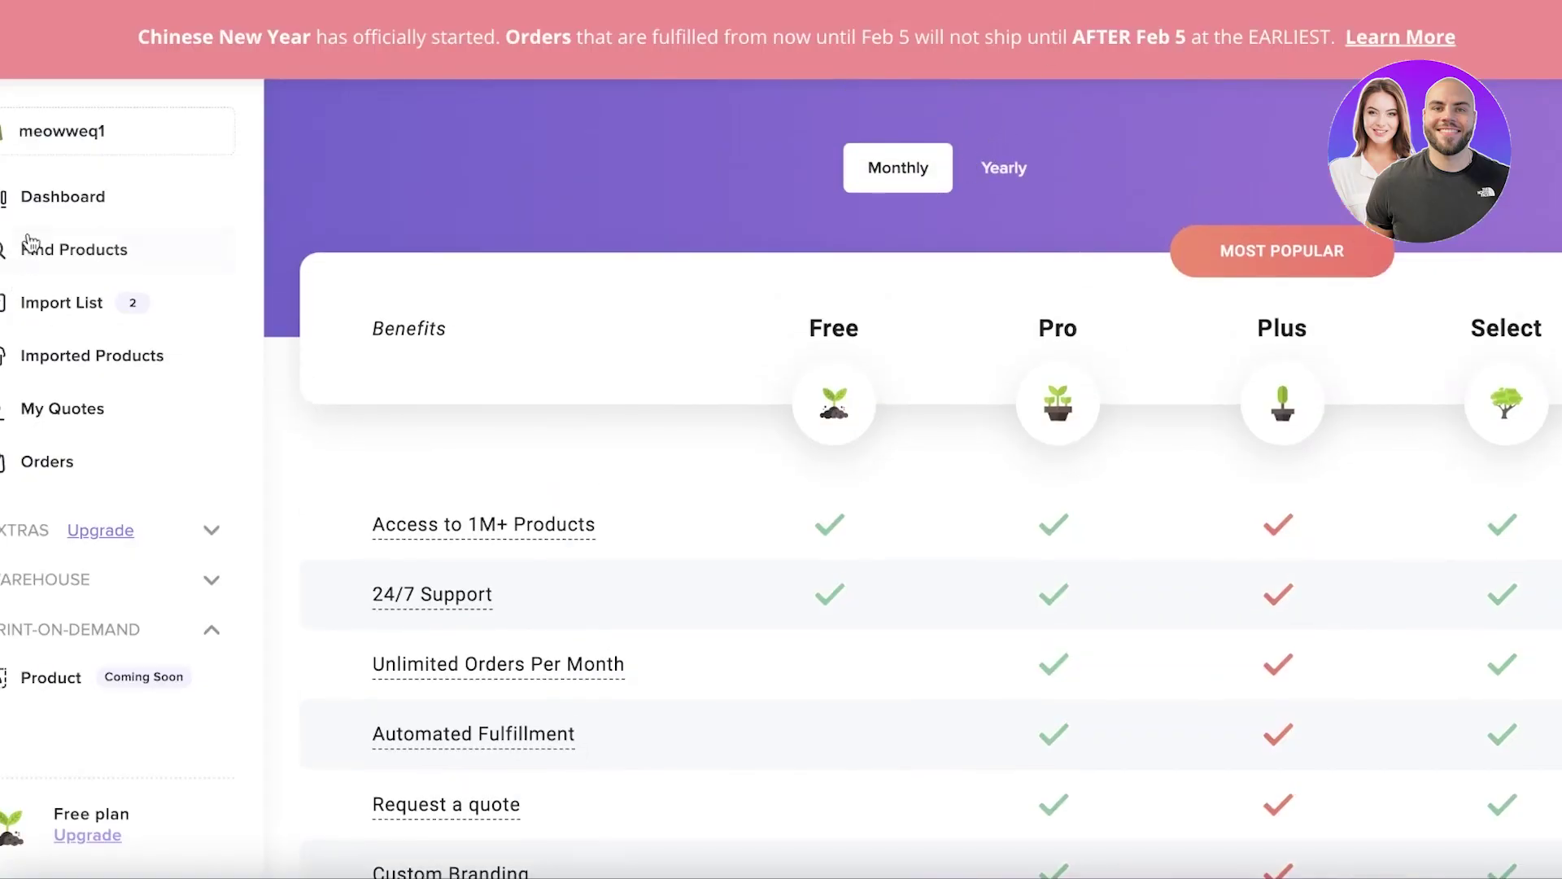
{"action": "left_click", "coordinate": [75, 199]}
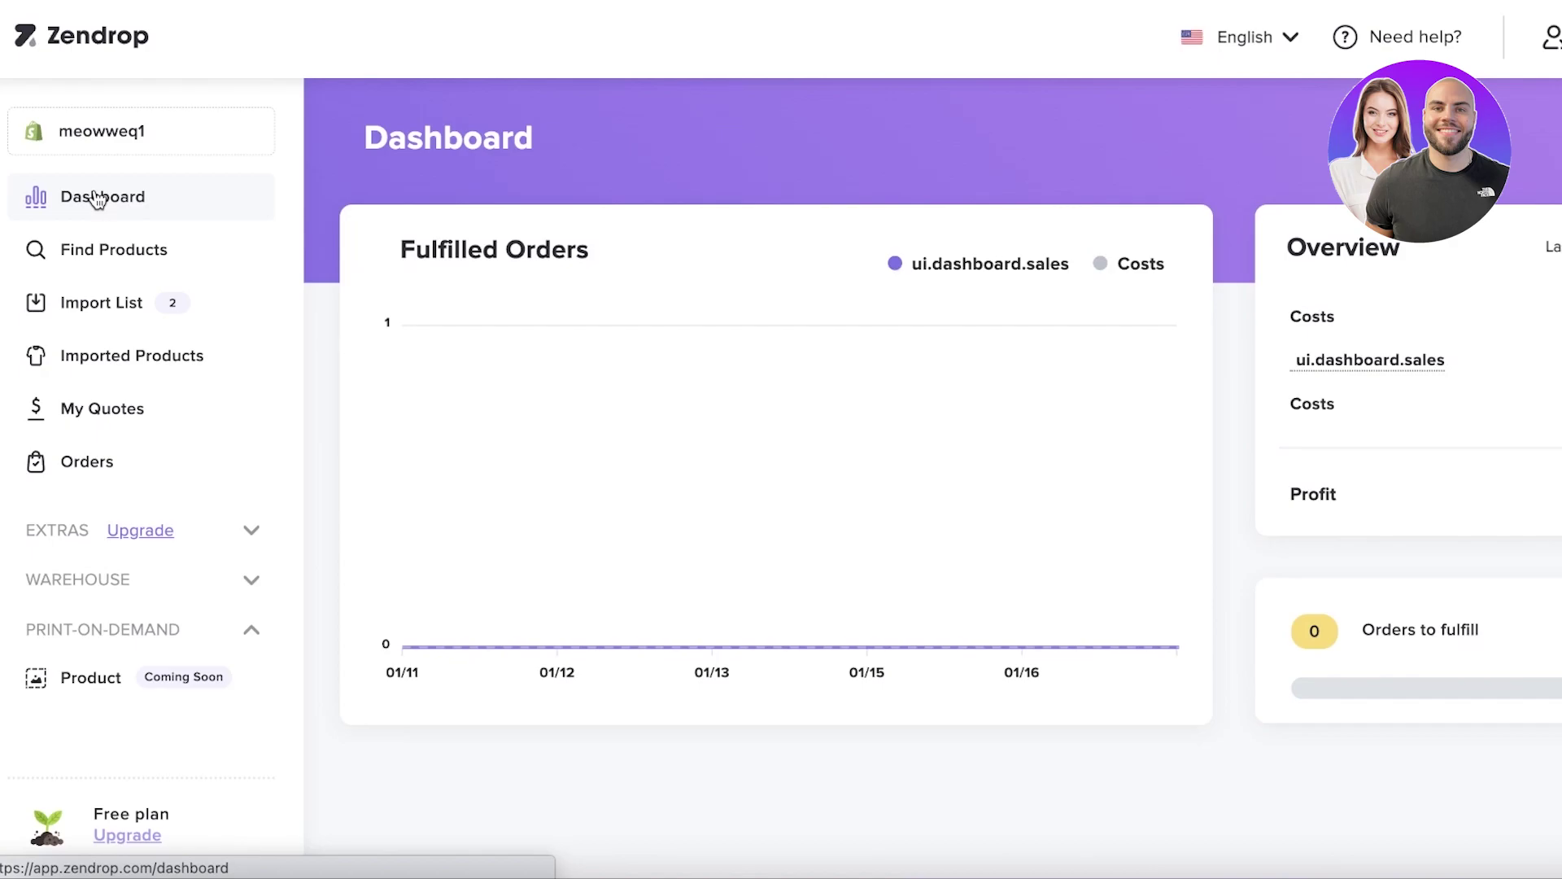